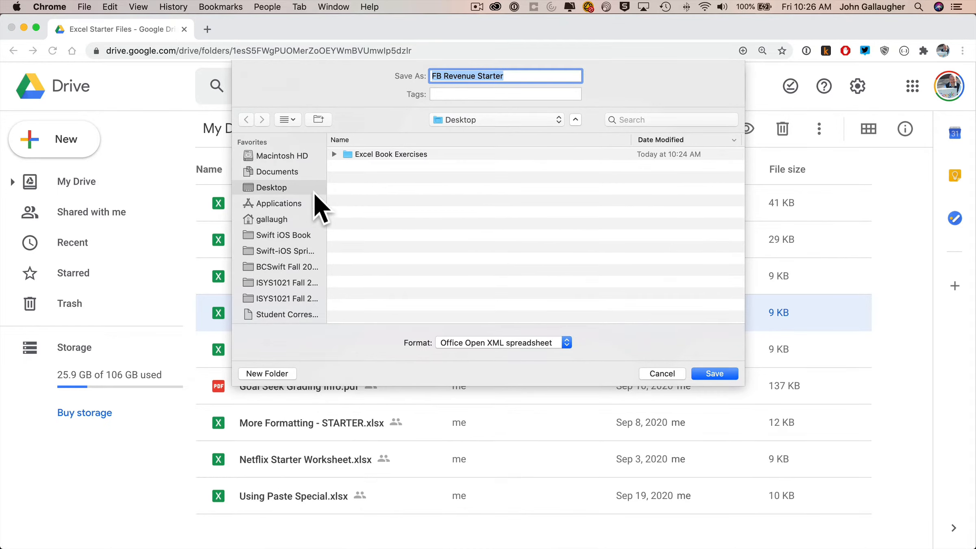
Save FB Revenue Starter into the Excel Book Exercises folder and open it in Excel.
left_click(403, 159)
double_click(403, 155)
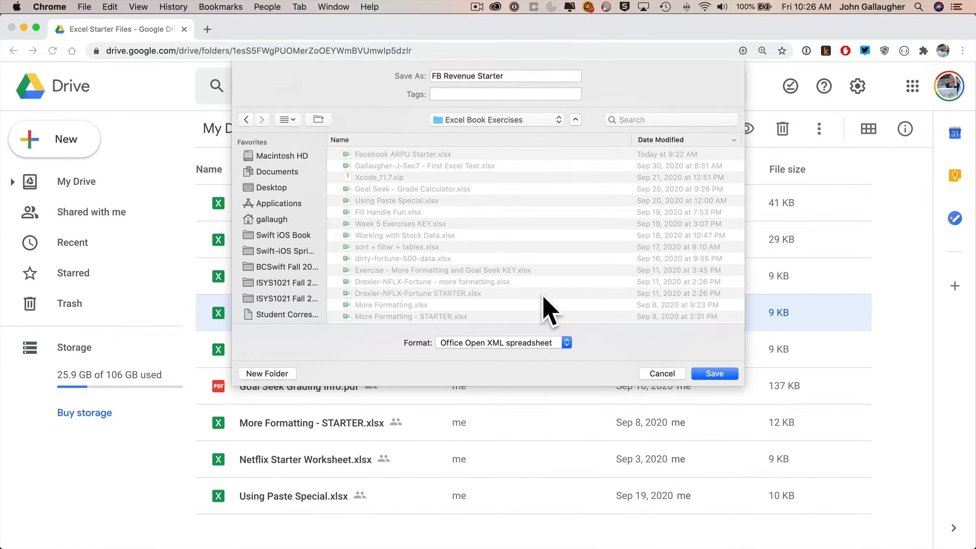
left_click(728, 374)
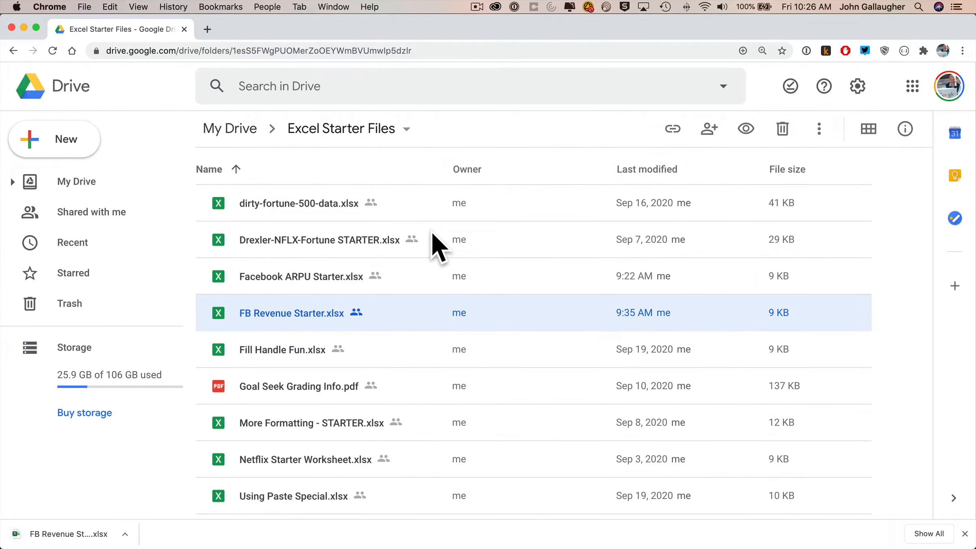
left_click(27, 536)
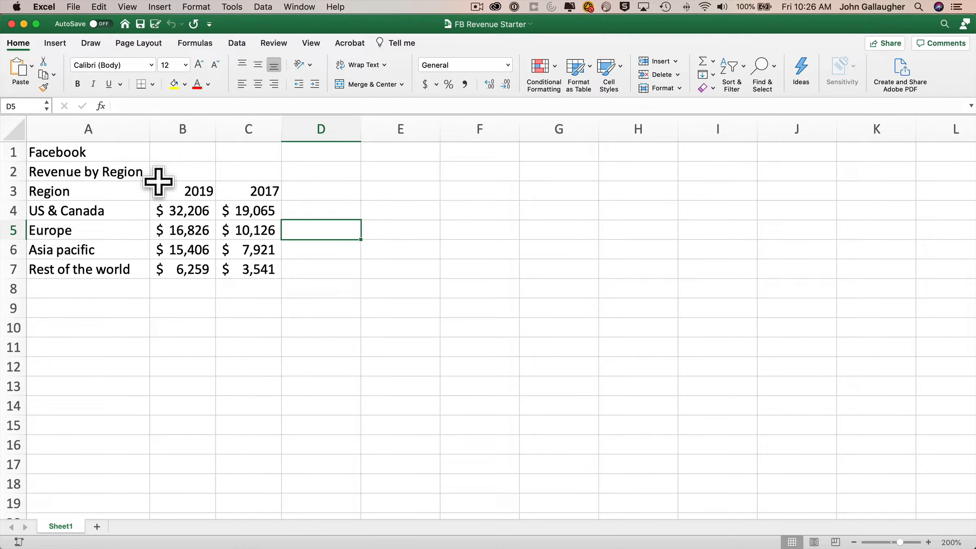
Save As with the student's name prefixed to 'FB Revenue', deleting ' Starter' from the name.
left_click(75, 7)
left_click(107, 100)
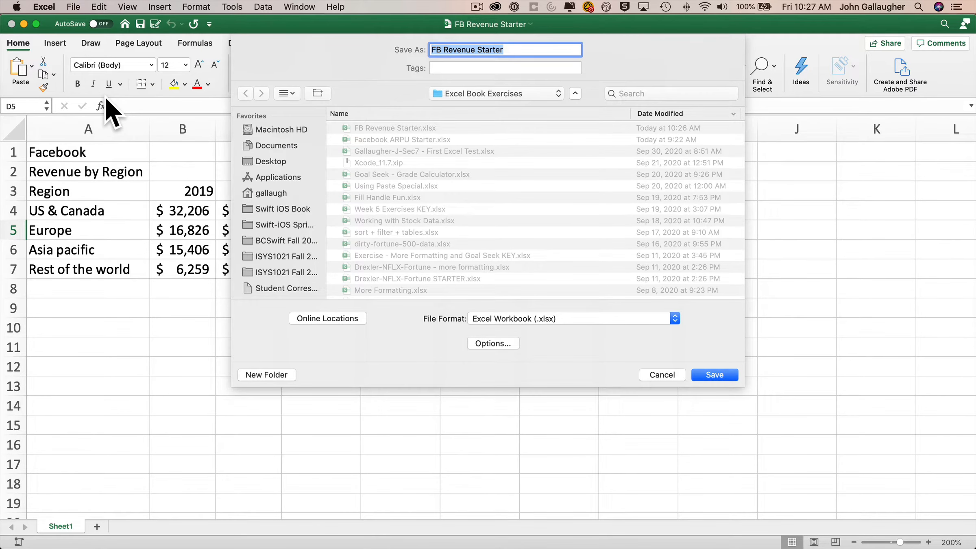
key("Left")
type("Gallaugher J -")
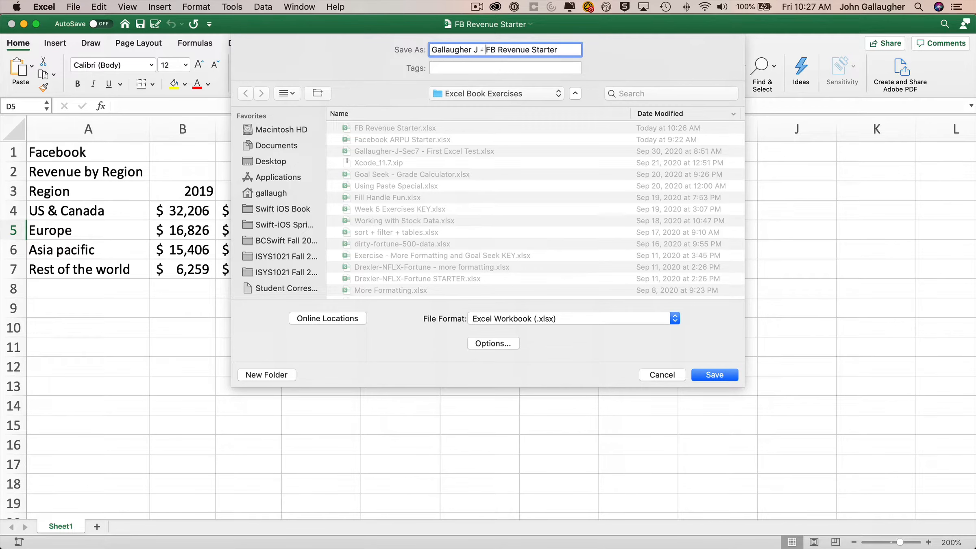
key("alt+shift+Right")
key("alt+shift+Right")
key("Right")
key("alt+shift+Right")
key("BackSpace")
key("Return")
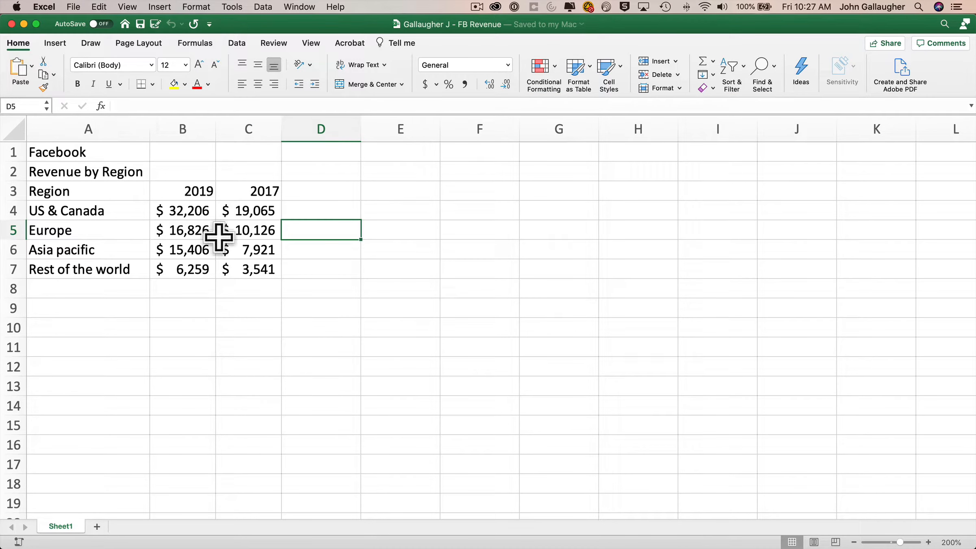
Select the 2019 revenues in B4:B7 and review their status-bar statistics, including average $17,674 and sum $70,697.
left_click_drag(190, 206, 192, 268)
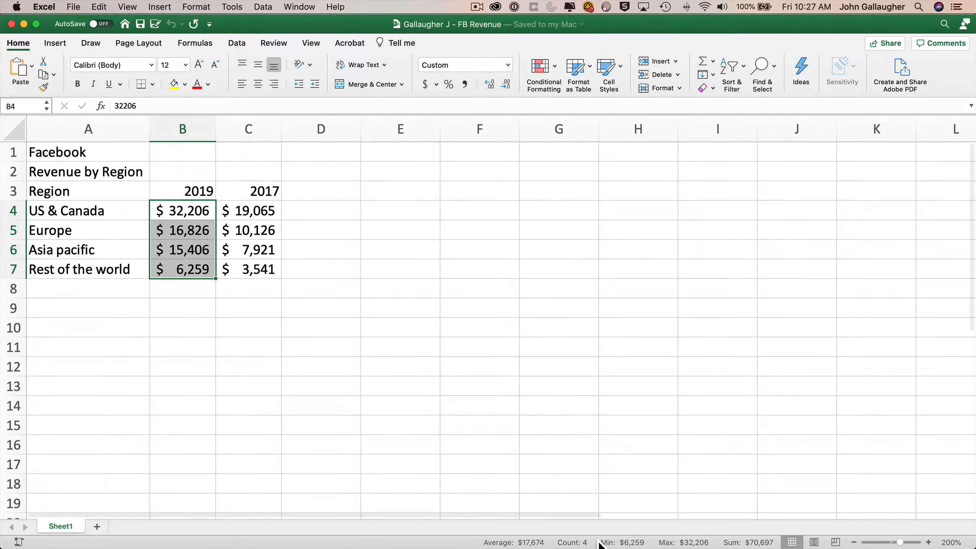
right_click(598, 543)
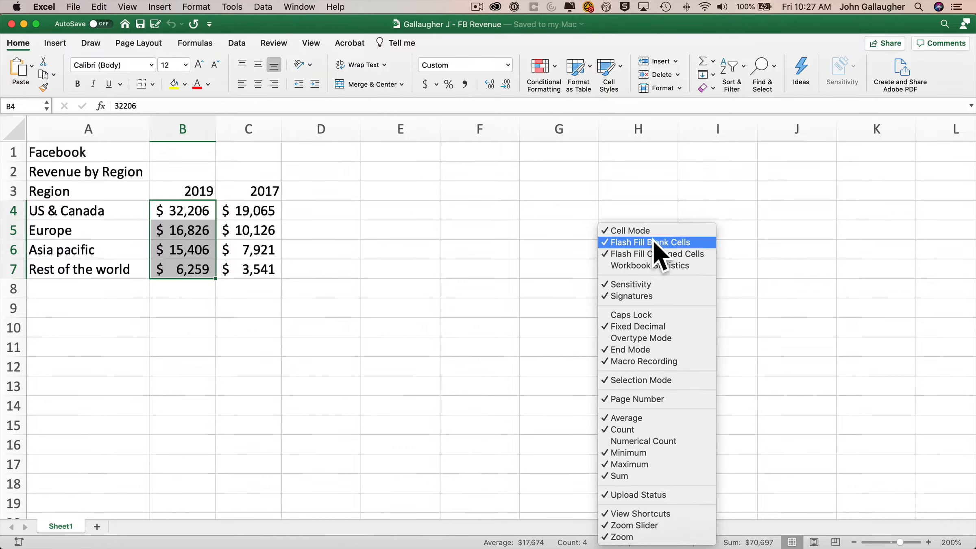
left_click(541, 430)
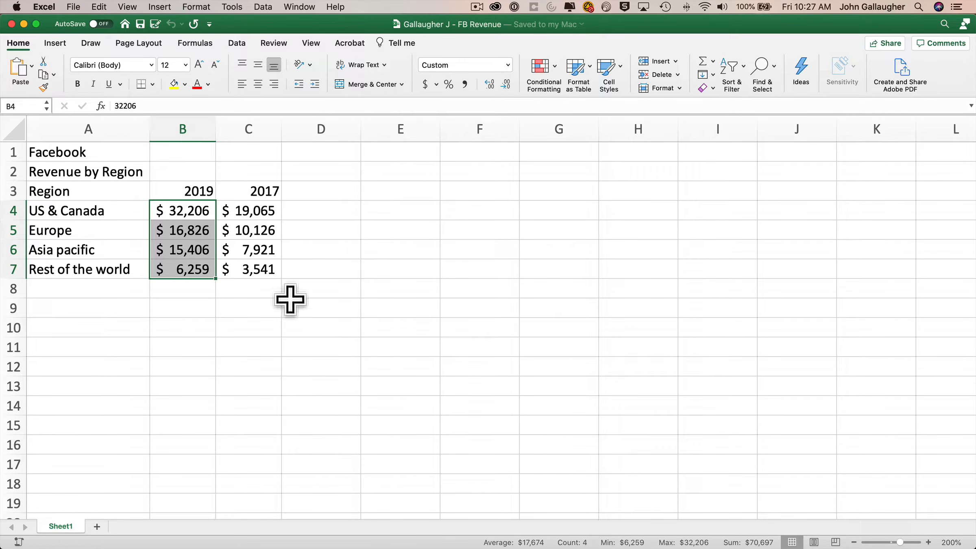
Label A8 'TOTAL' and AutoSum B8 to =SUM(B3:B7), giving 72716.
left_click(182, 285)
left_click(98, 286)
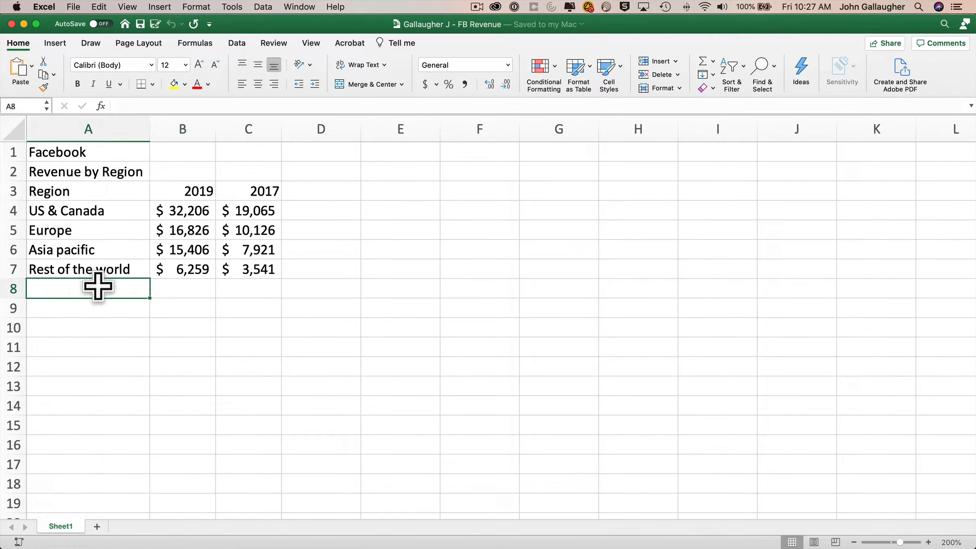
type("TOTAL")
key("Tab")
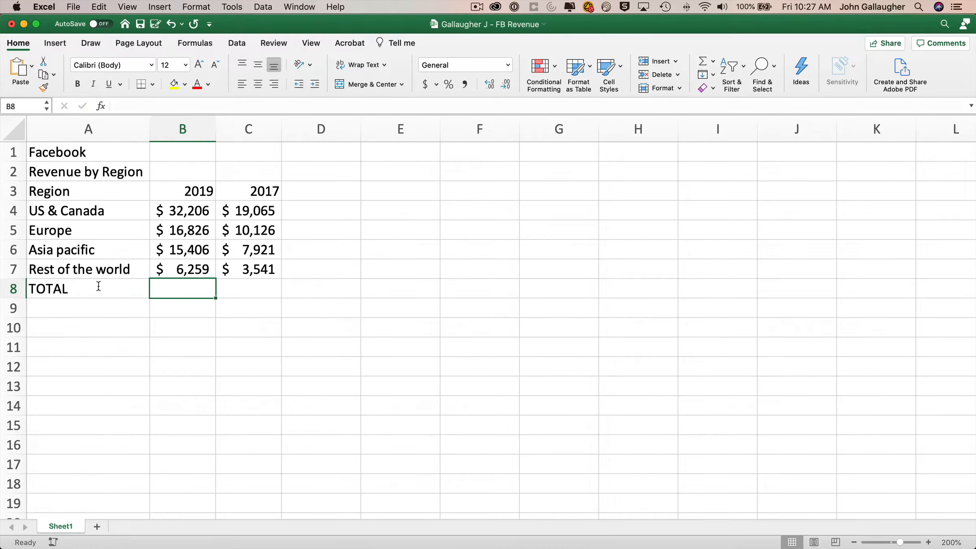
left_click(702, 62)
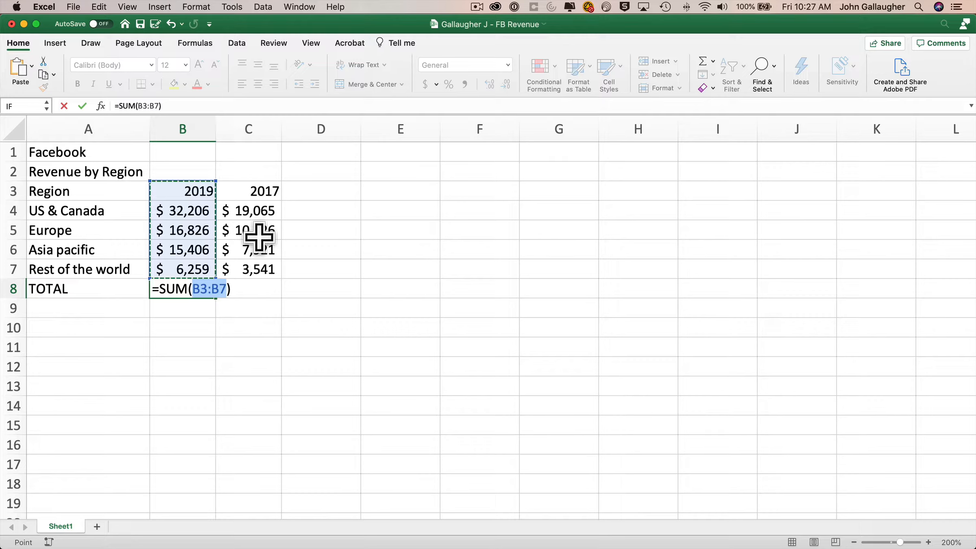
key("Return")
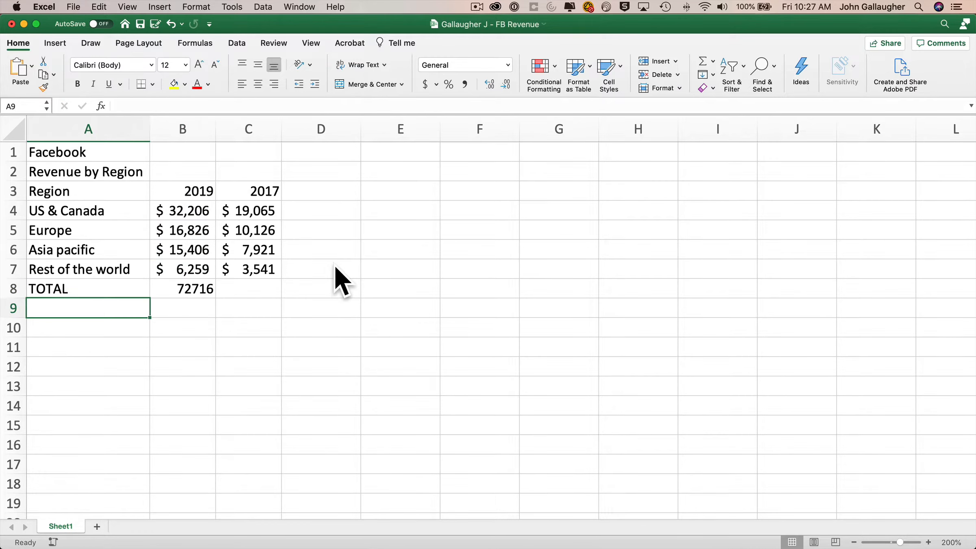
key("Up")
key("Right")
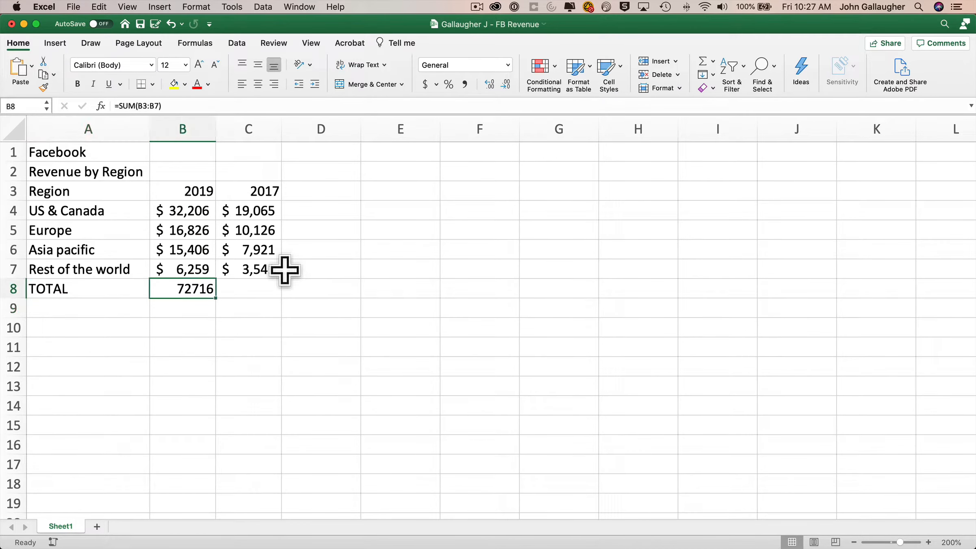
double_click(141, 105)
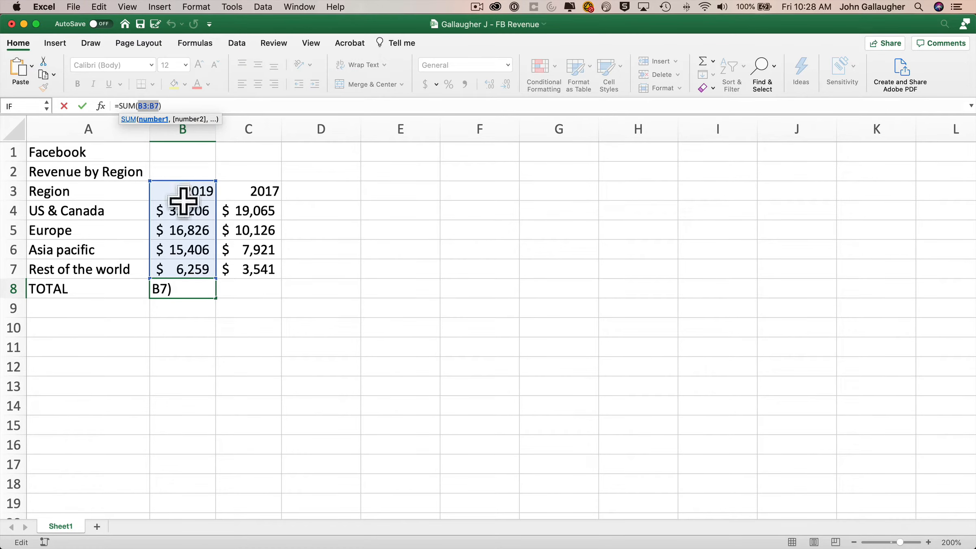
left_click_drag(183, 208, 188, 270)
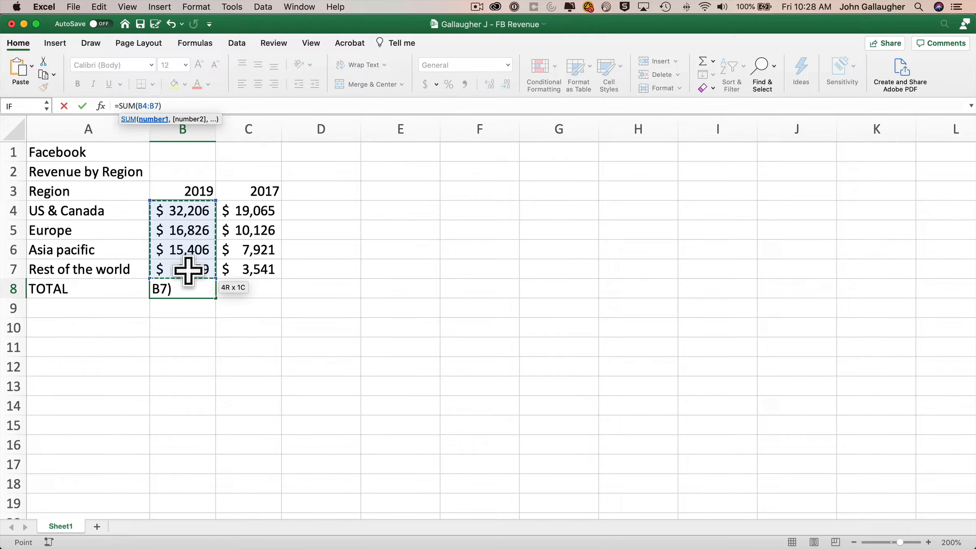
key("Return")
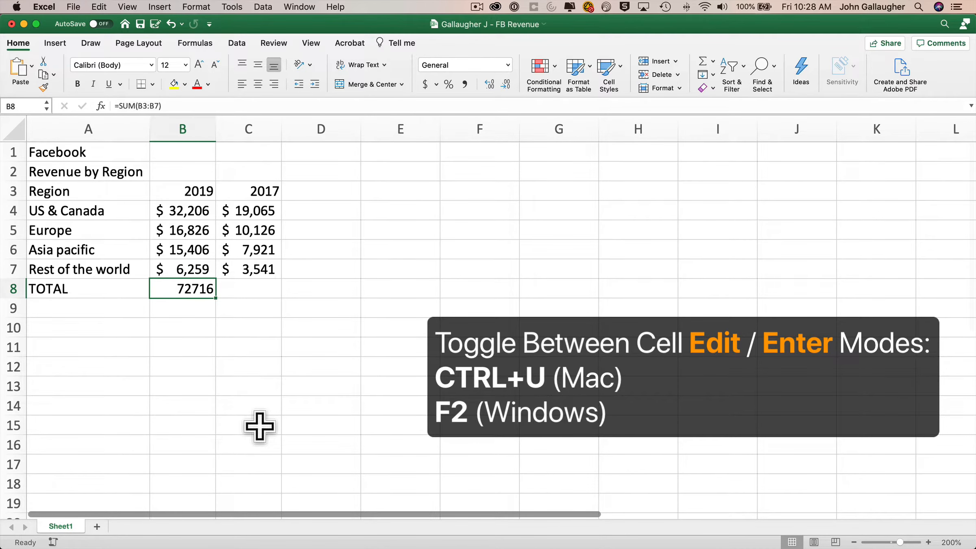
Edit B8's =SUM(B3:B7) formula and step through its range with the arrow keys.
key("ctrl+u")
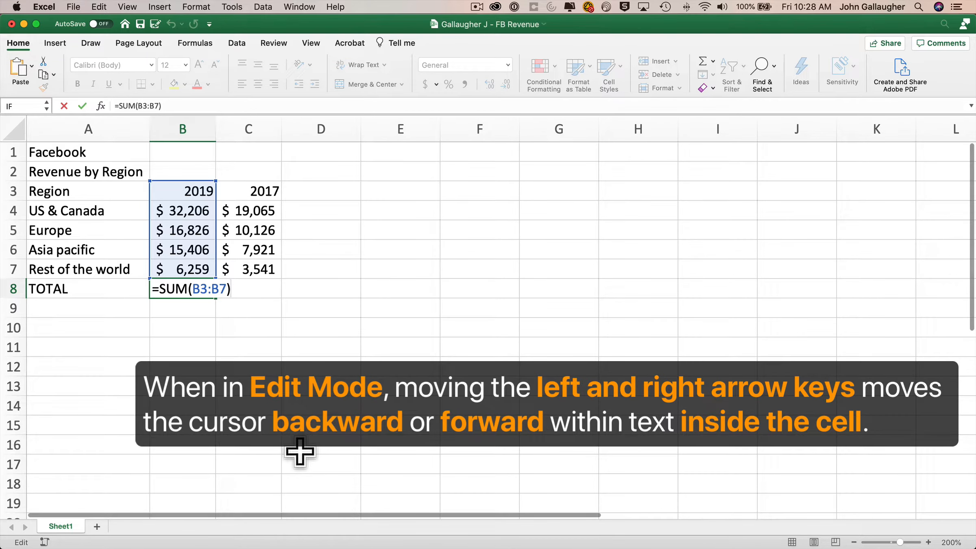
key("Left")
key("Left")
key("Left")
key("Left")
key("Left")
key("Right")
key("Right")
key("Right")
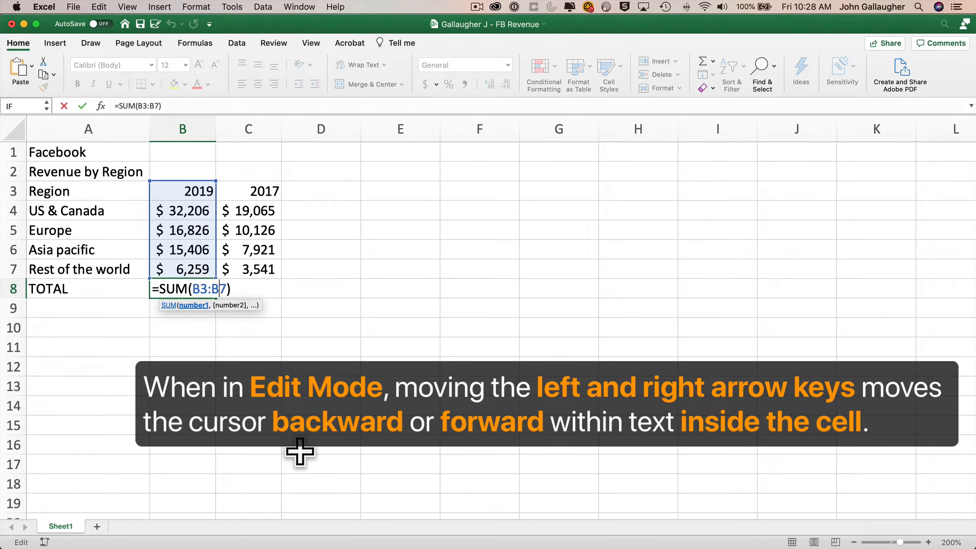
key("Right")
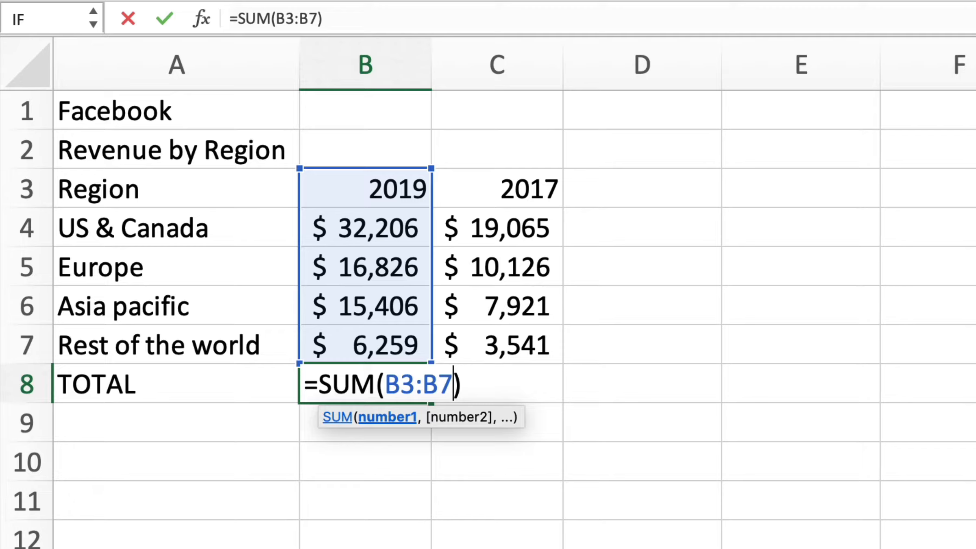
Select the B3:B7 range inside B8's formula and delete it, leaving =SUM().
left_click(423, 384)
key("Left")
key("Left")
key("Left")
key("Left")
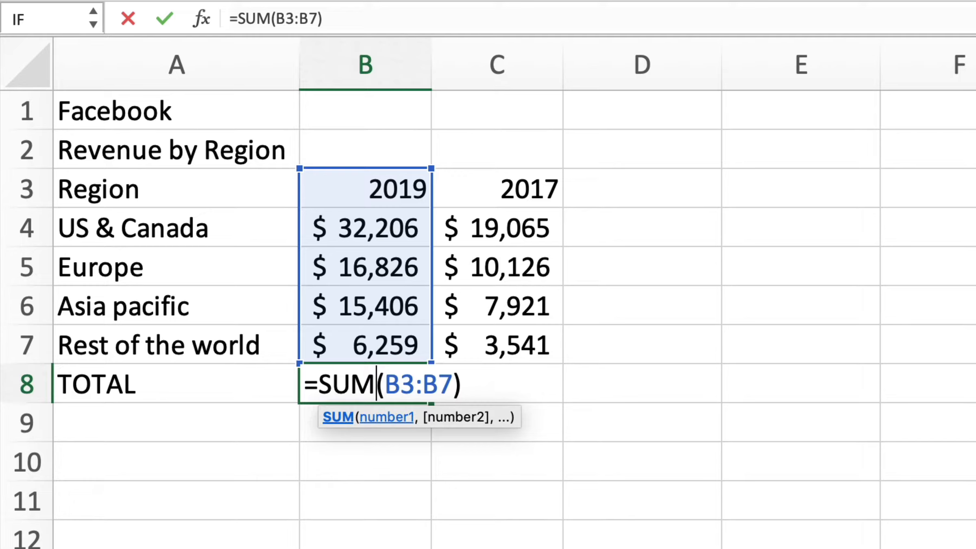
key("Left")
key("Left")
key("Left")
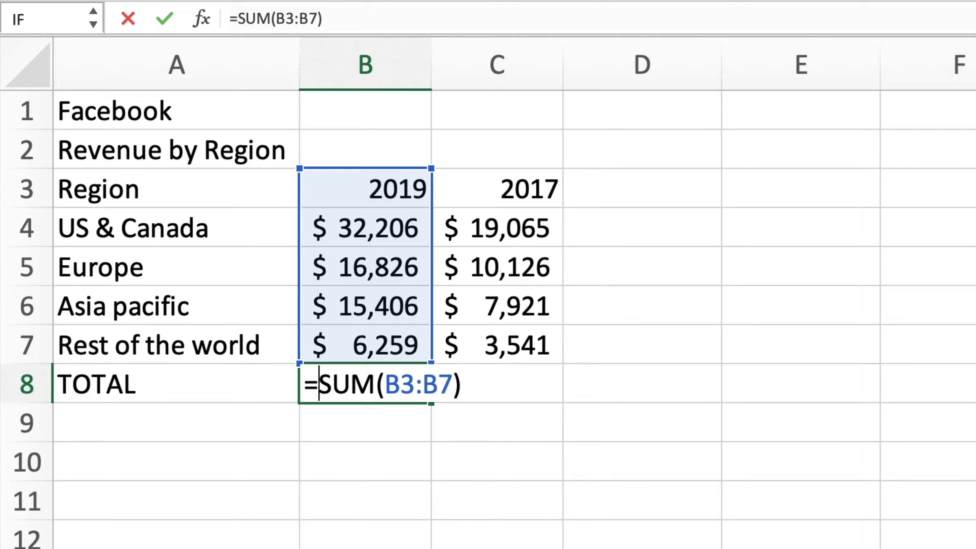
key("Right")
key("Right")
key("Right")
key("Right")
key("Right")
key("Right")
key("Right")
key("Right")
key("Right")
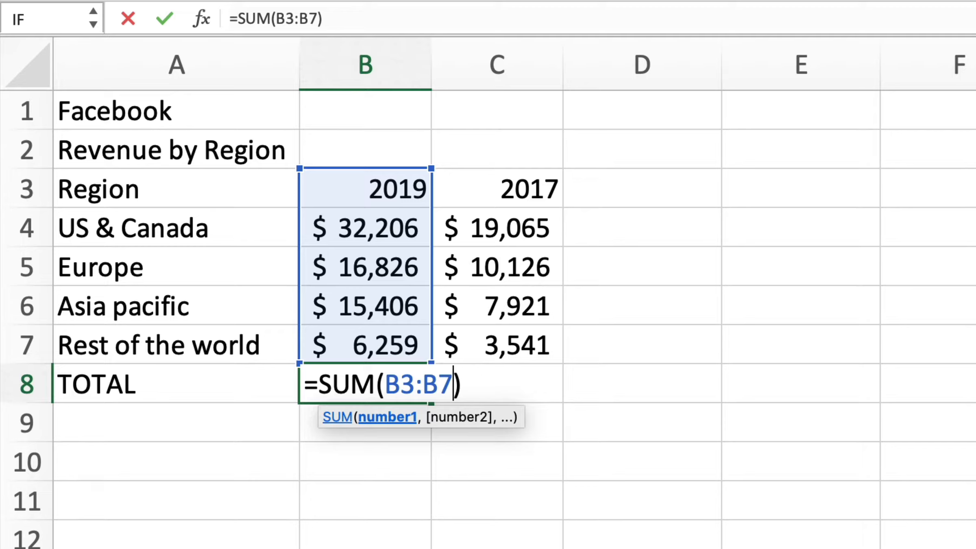
key("alt+shift+Left")
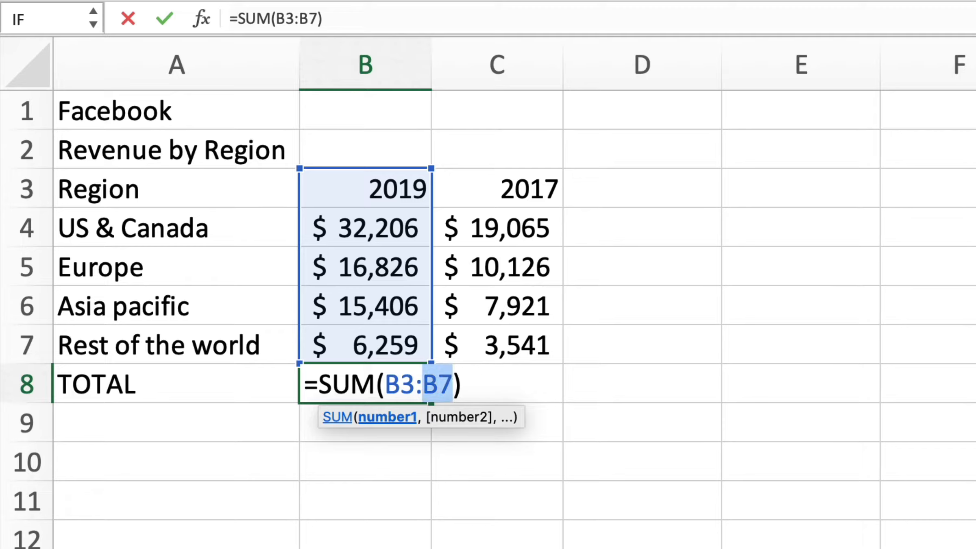
key("alt+shift+Left")
key("alt+shift+Left")
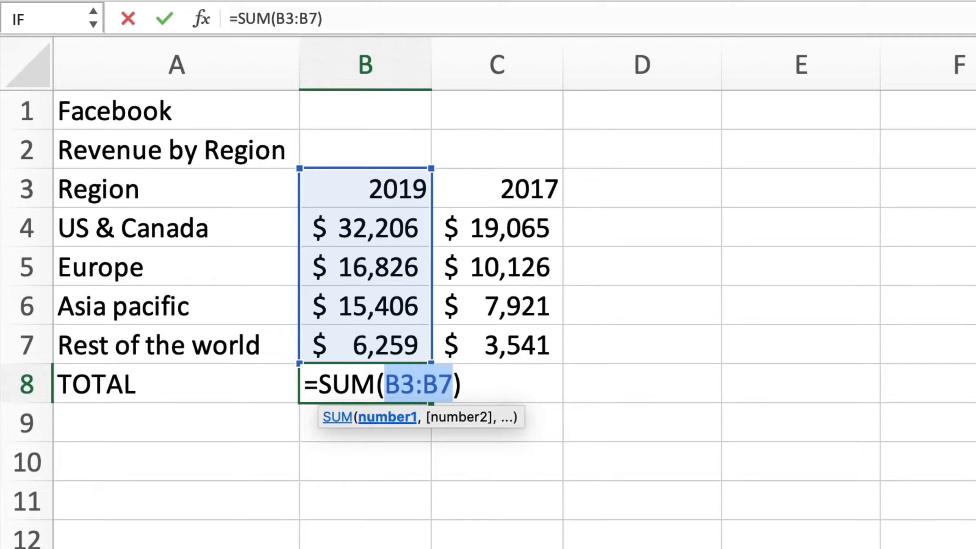
key("BackSpace")
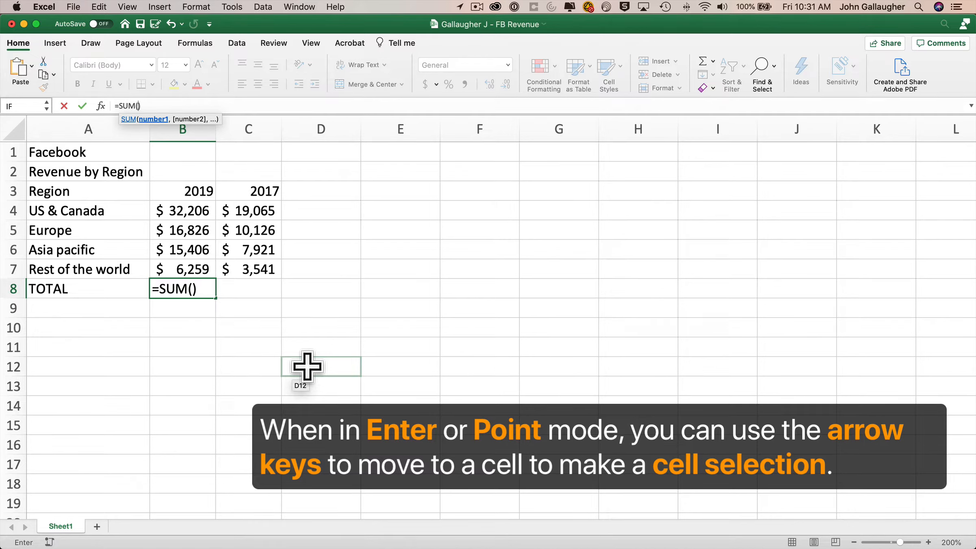
Complete B8 as =SUM(B4:B7) so the 2019 TOTAL shows $70,697.
key("Up")
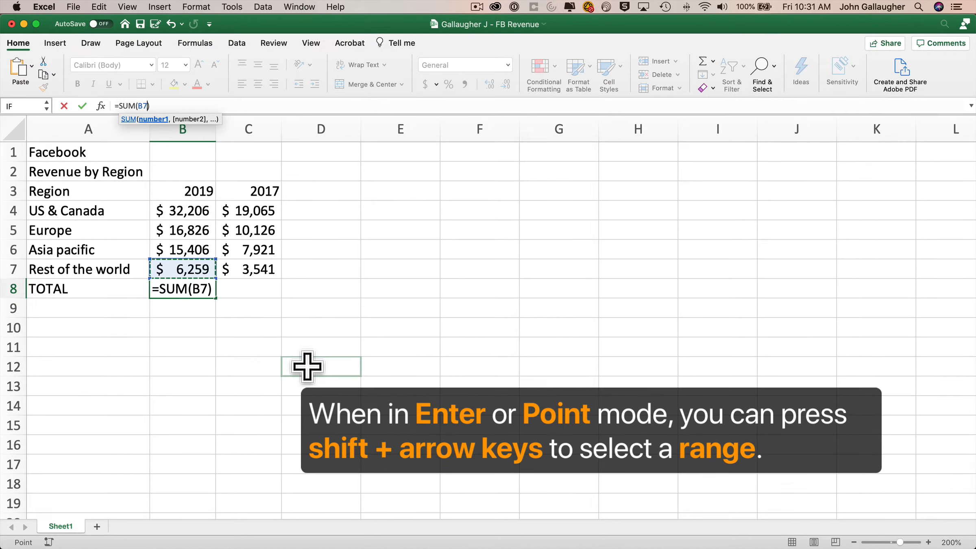
key("shift+Up")
key("shift+Up")
key("shift+Up")
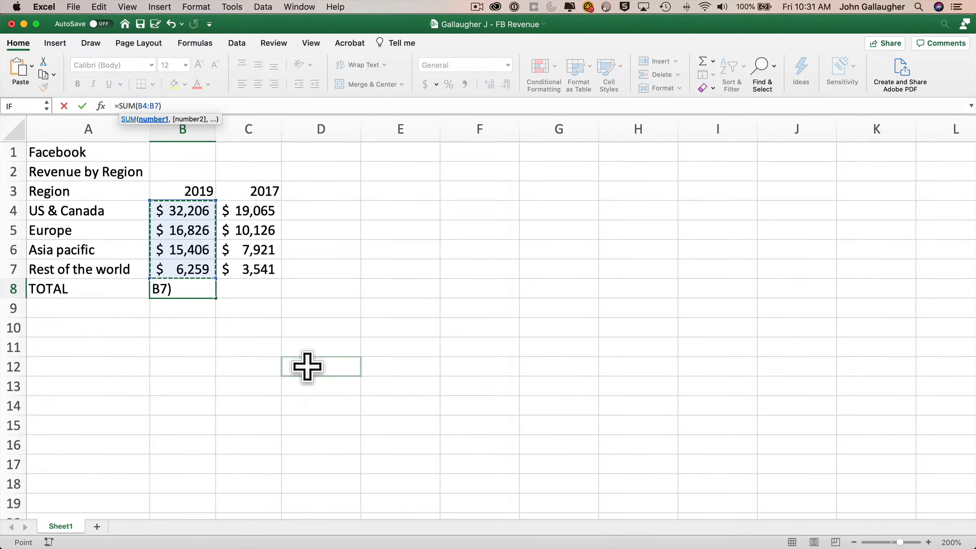
key("Return")
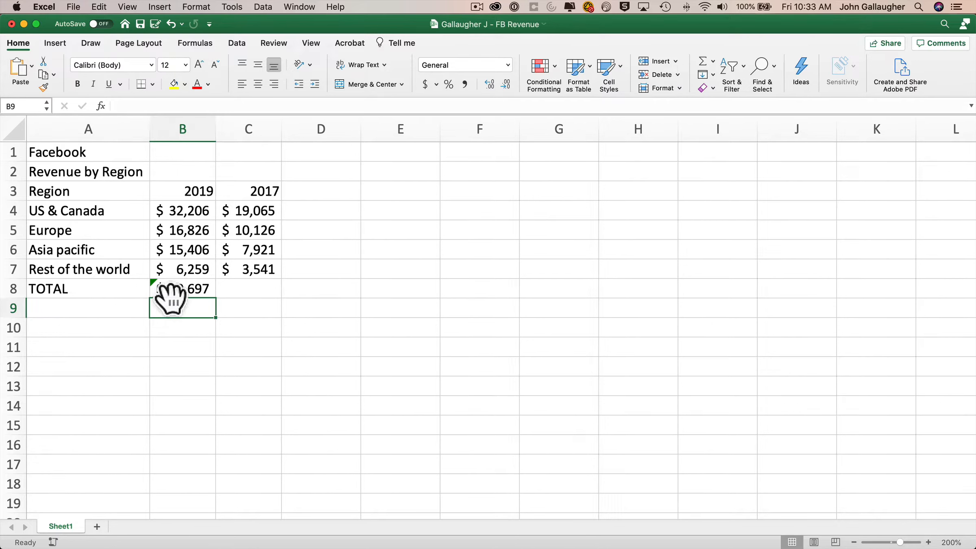
left_click(198, 290)
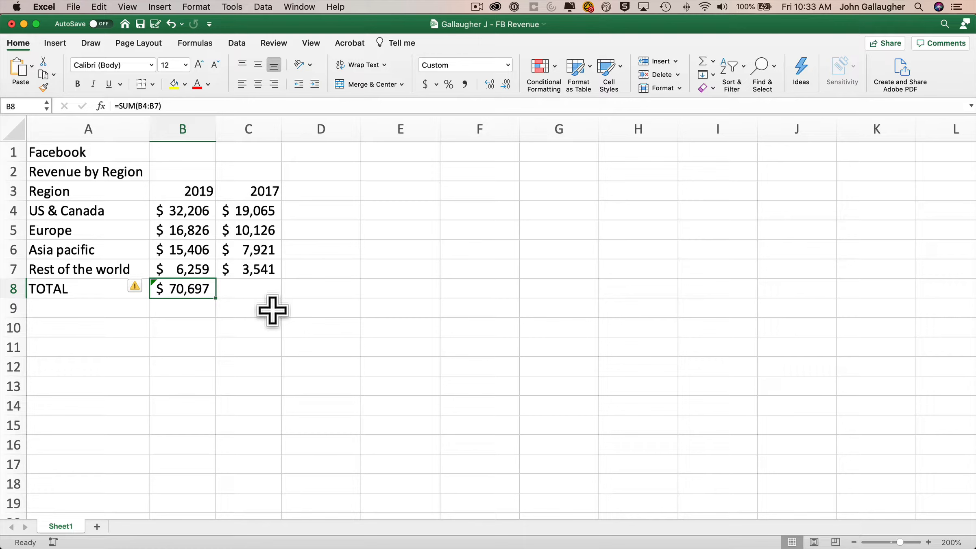
Re-AutoSum B8 to =SUM(B3:B7), bringing the total back to $72,716, then move to the 2019 header.
left_click(703, 62)
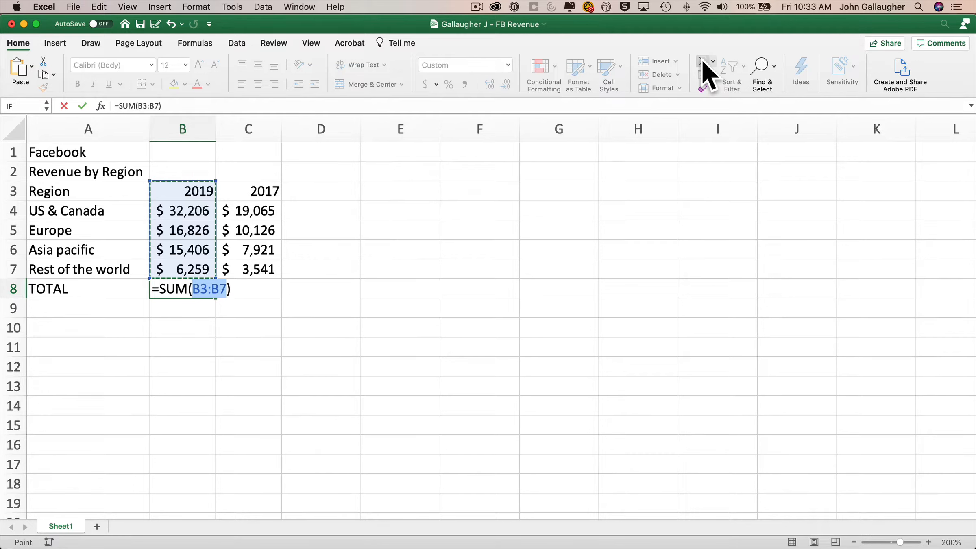
key("Return")
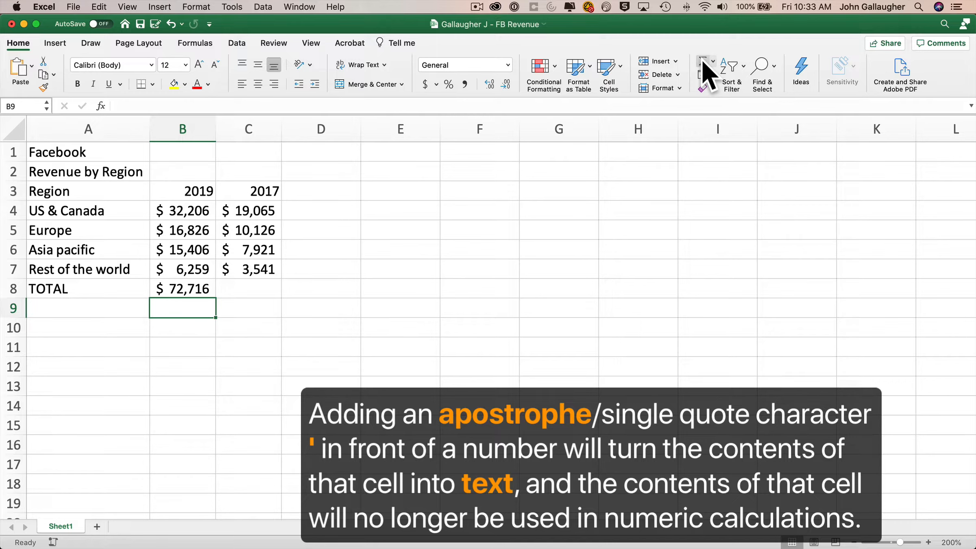
key("Up")
key("Up")
key("Up")
key("Up")
key("Up")
key("Up")
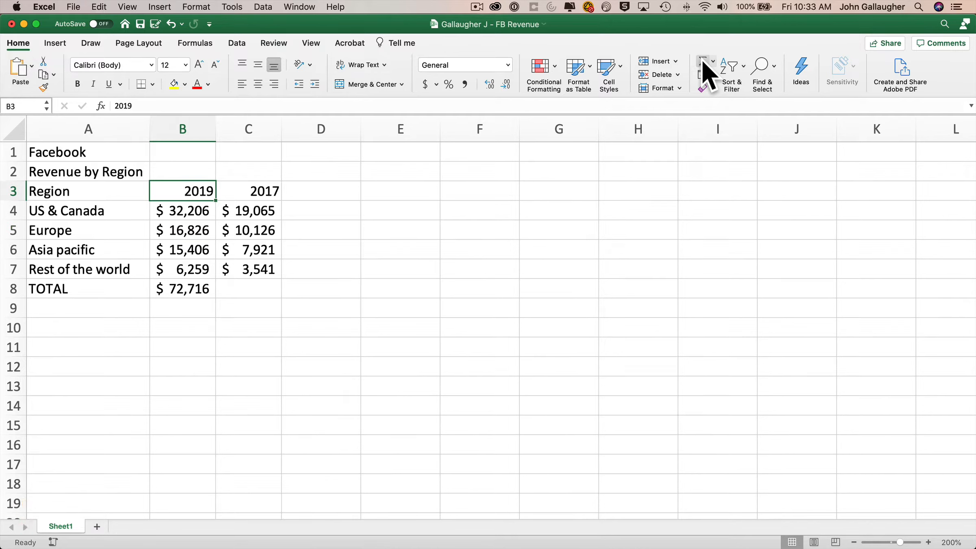
Prefix the B3 header with an apostrophe ('2019) so it becomes text and the TOTAL returns to $70,697.
key("F2")
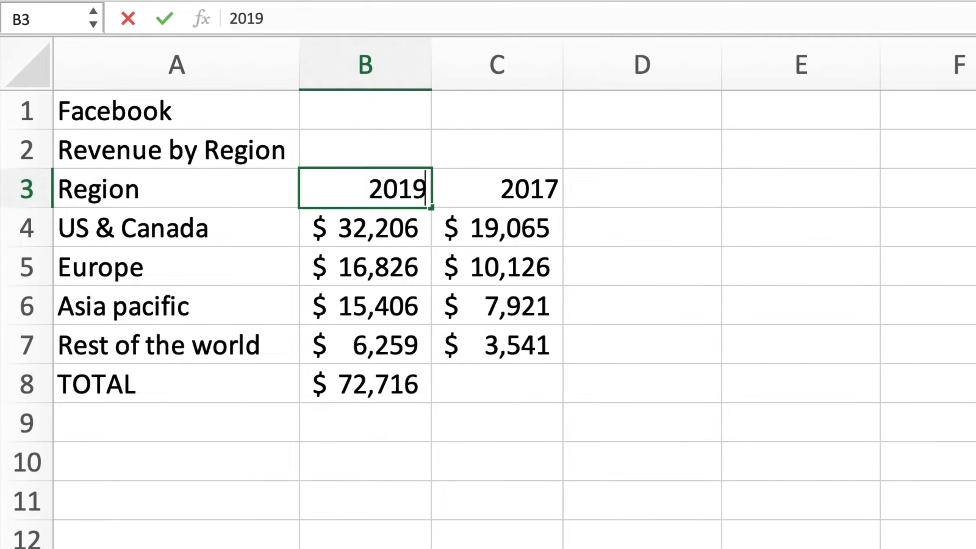
key("Home")
type("'")
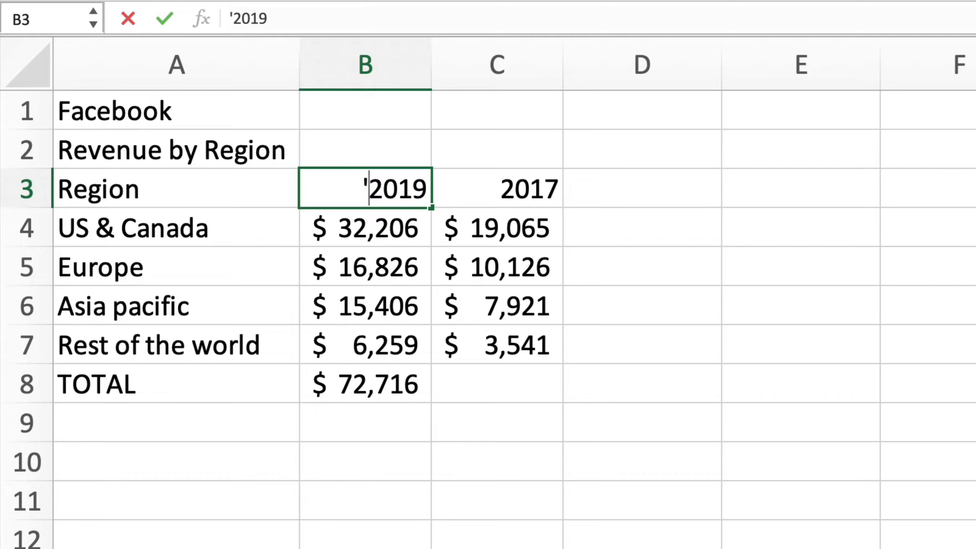
key("Return")
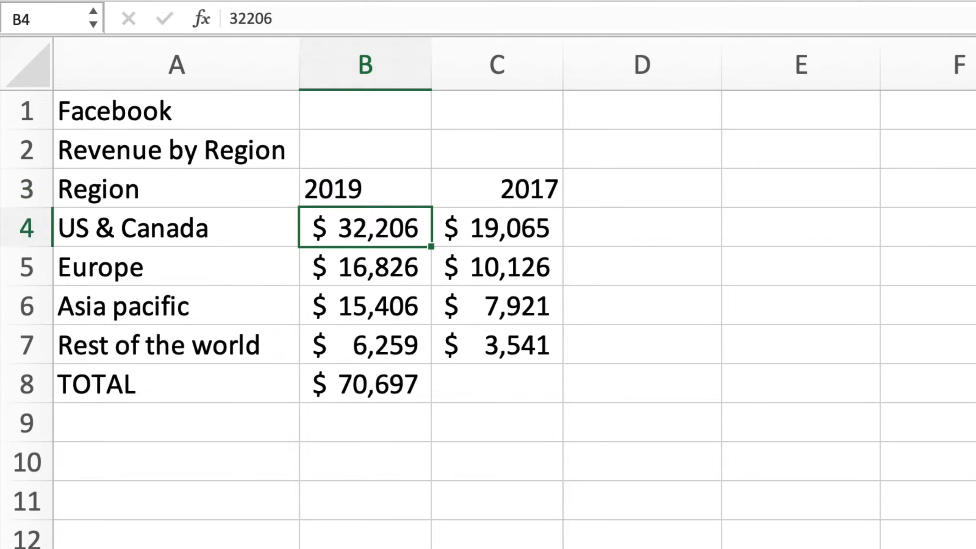
key("Up")
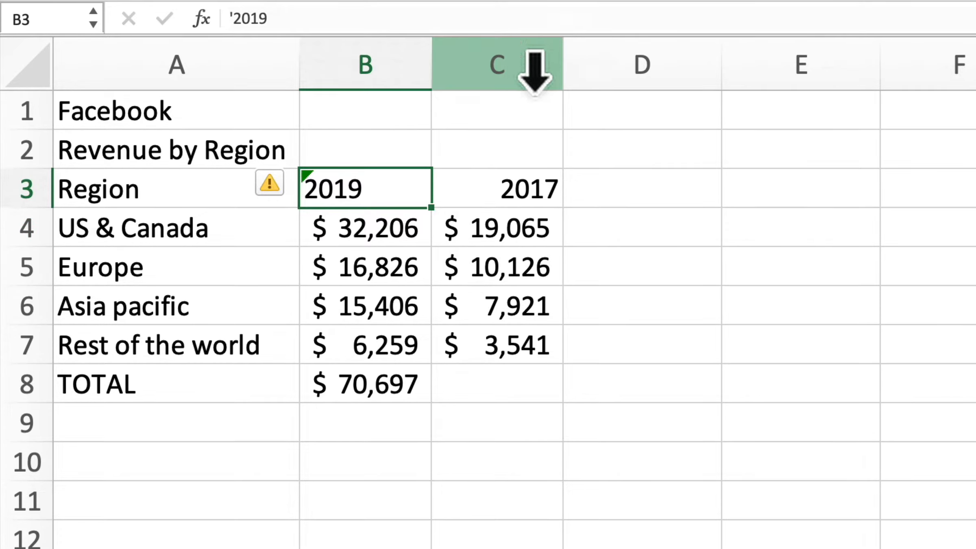
Show the Number Stored as Text warning menu for the 2019 header in B3.
key("Down")
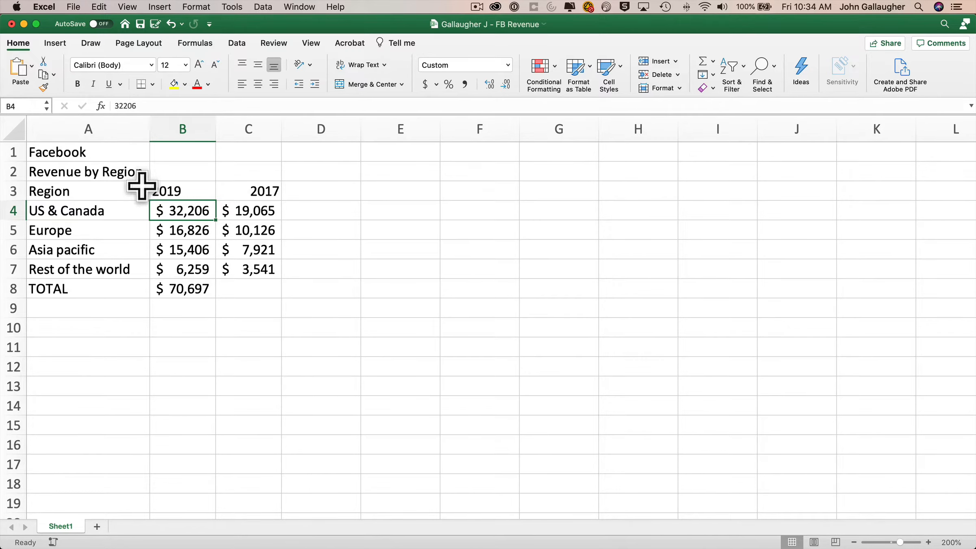
left_click(164, 188)
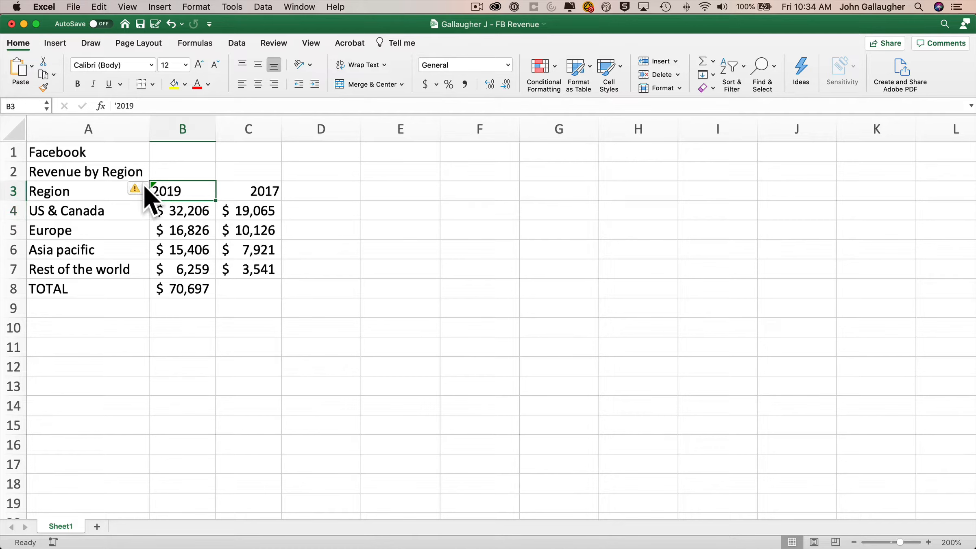
left_click(144, 187)
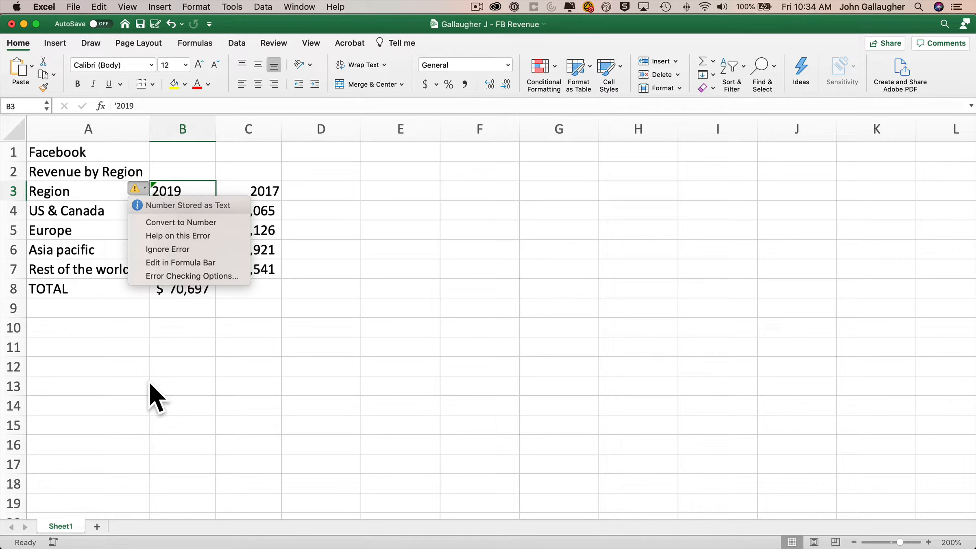
Undo the apostrophe entry so the 2019 header is a number and the TOTAL returns to $72,716.
left_click(335, 341)
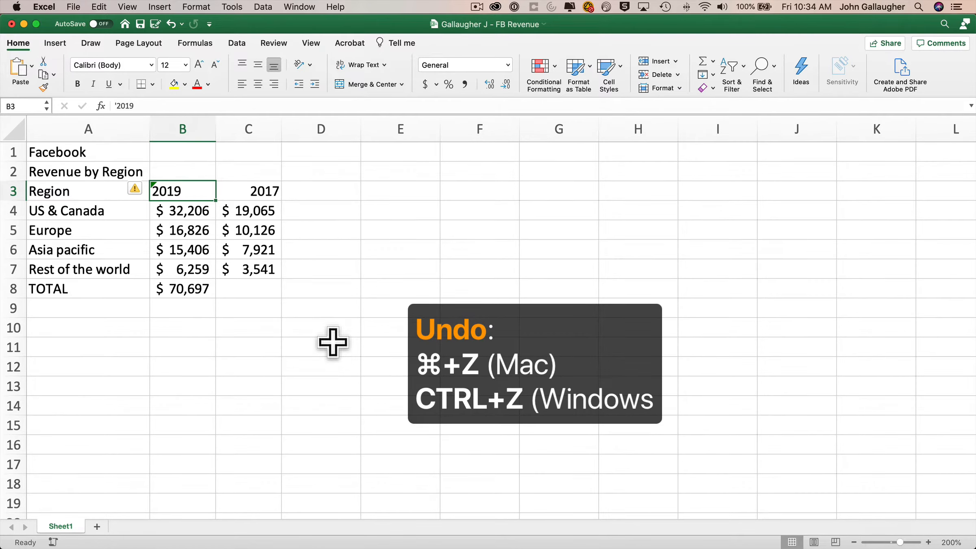
key("super+z")
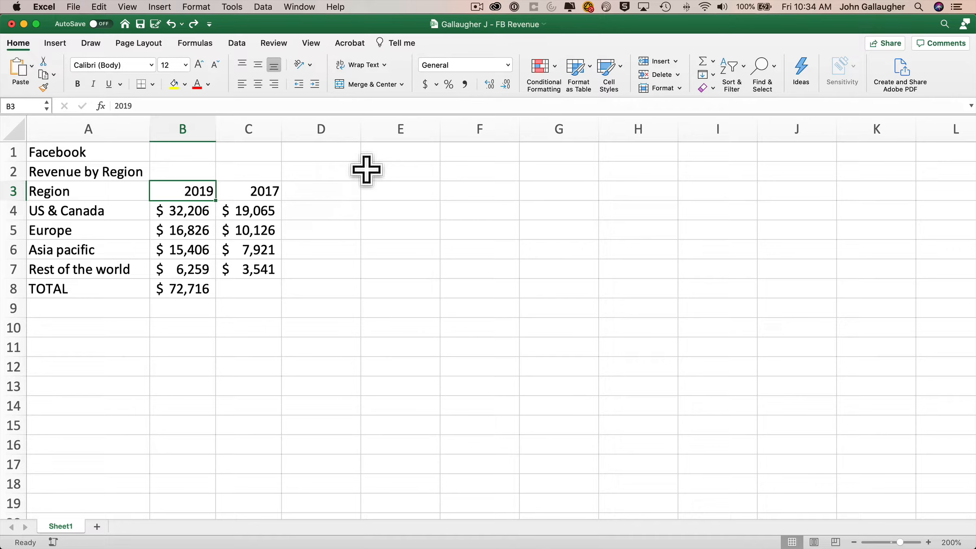
Apply the Text number format to the 2019 header in B3.
left_click(508, 67)
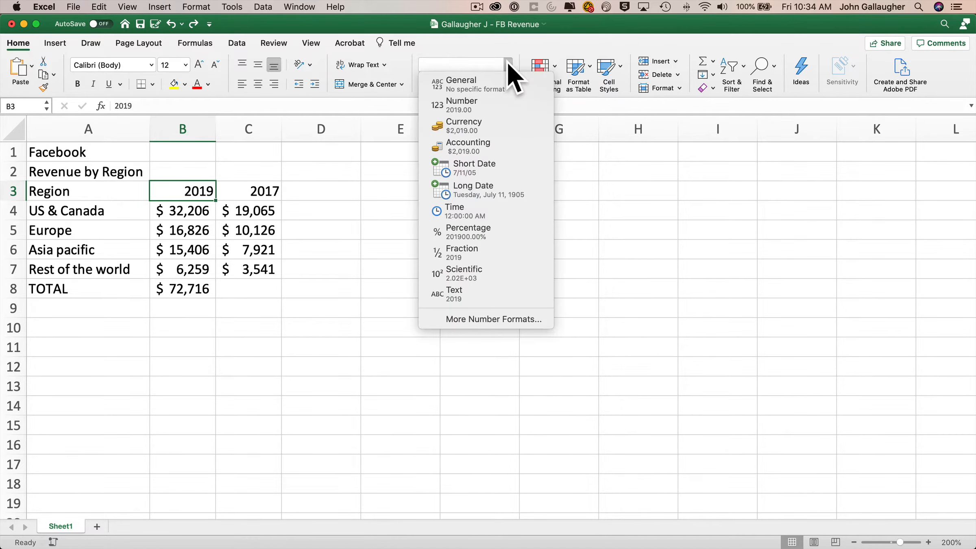
left_click(483, 294)
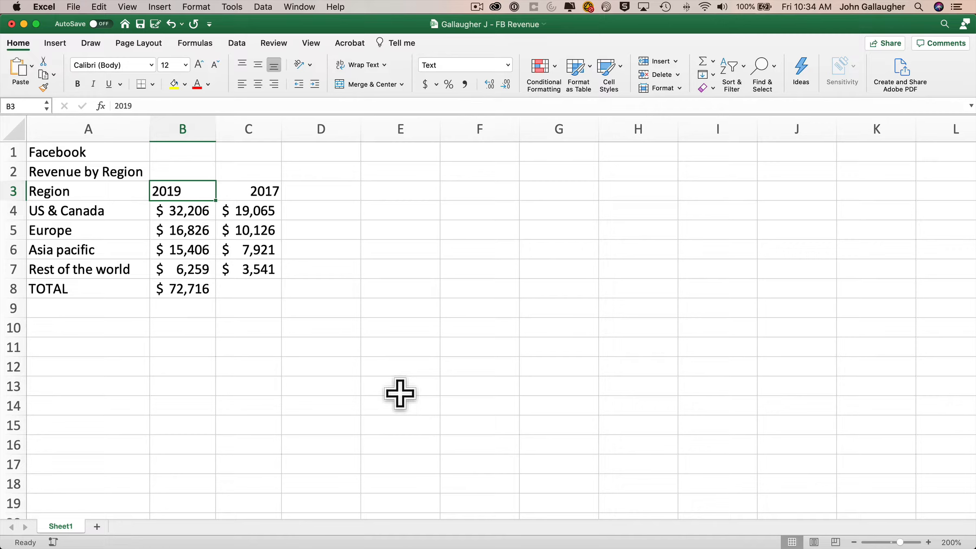
Recommit the B8 total, then re-enter the 2019 header in B3 as text ('2019).
left_click(199, 288)
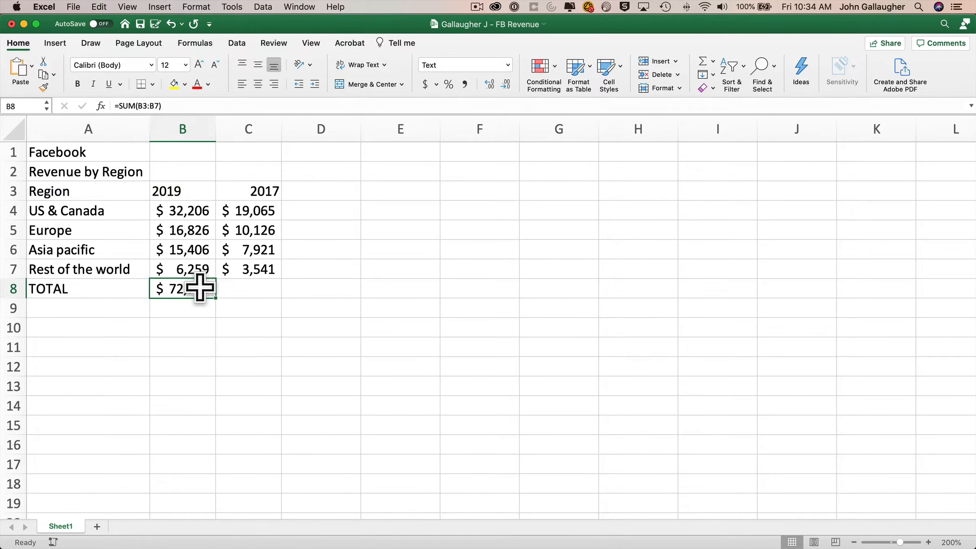
left_click(703, 61)
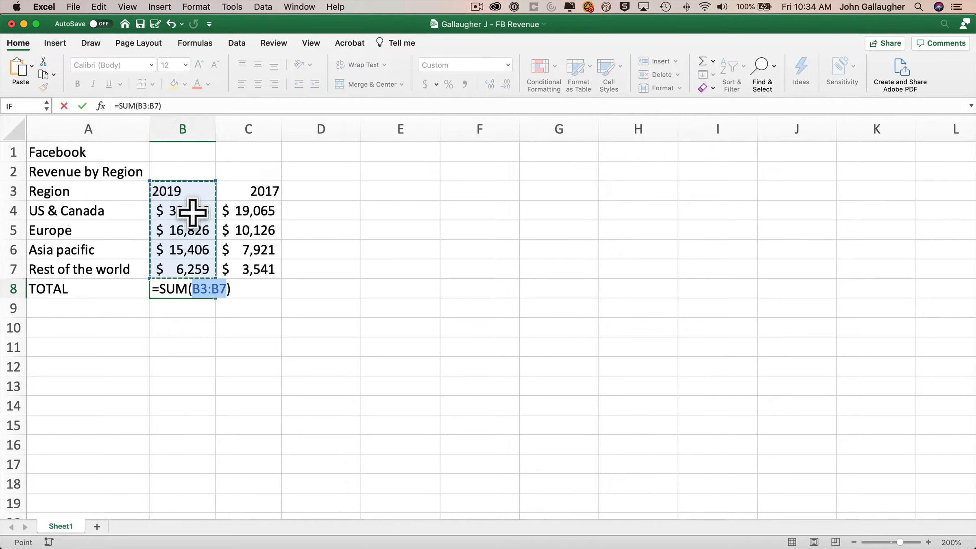
key("Return")
key("Up")
left_click(189, 190)
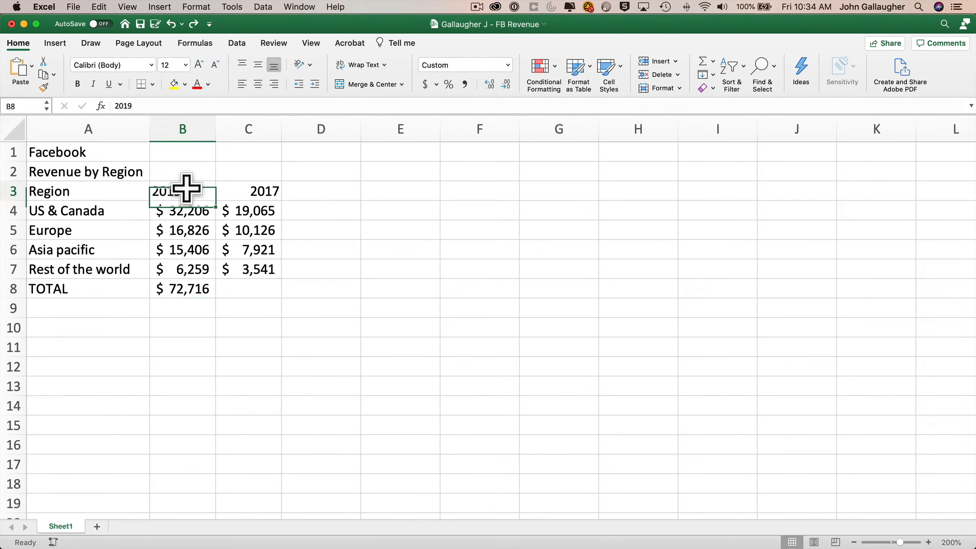
double_click(201, 190)
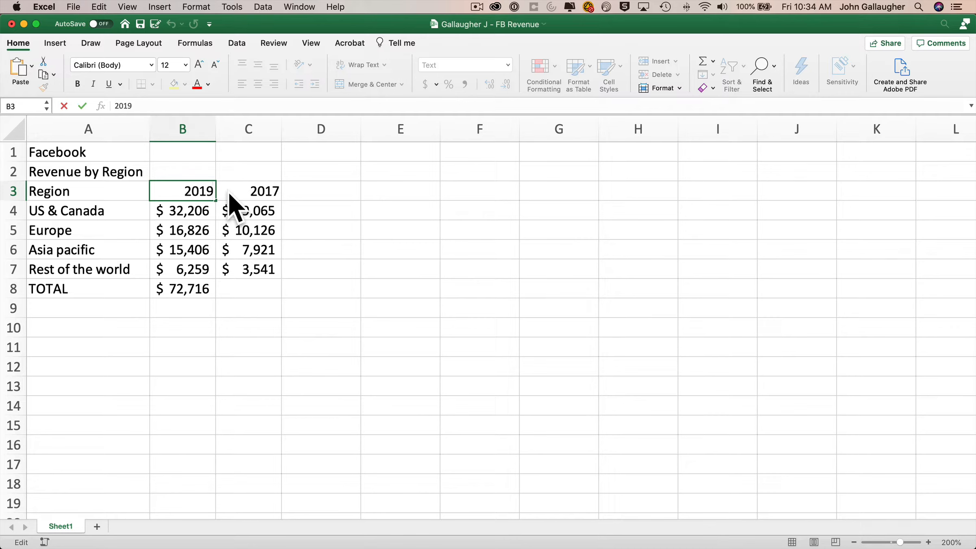
key("Home")
type("'")
key("Return")
Rebuild the B8 total with AutoSum as =SUM(B4:B7), giving $70,697.
key("Down")
key("Down")
key("Down")
key("Down")
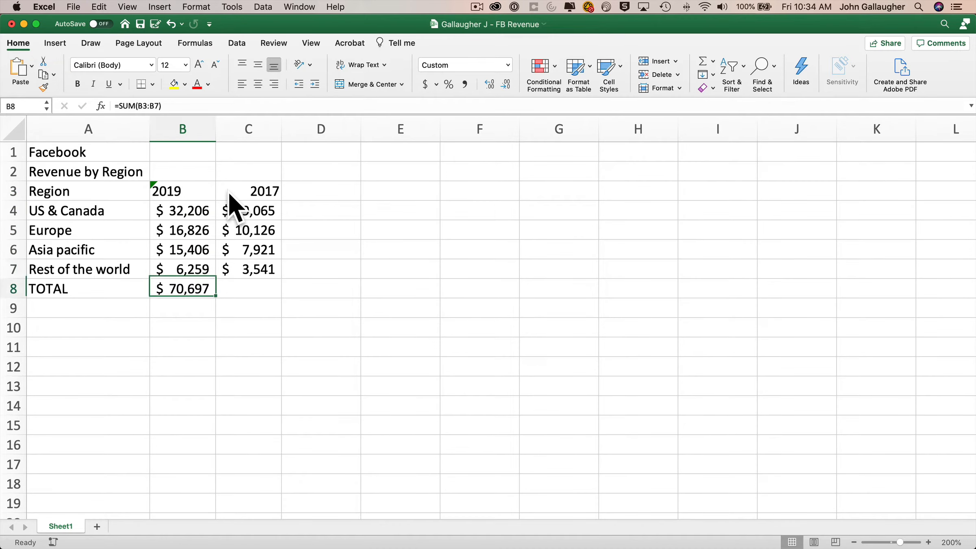
left_click(706, 61)
key("Return")
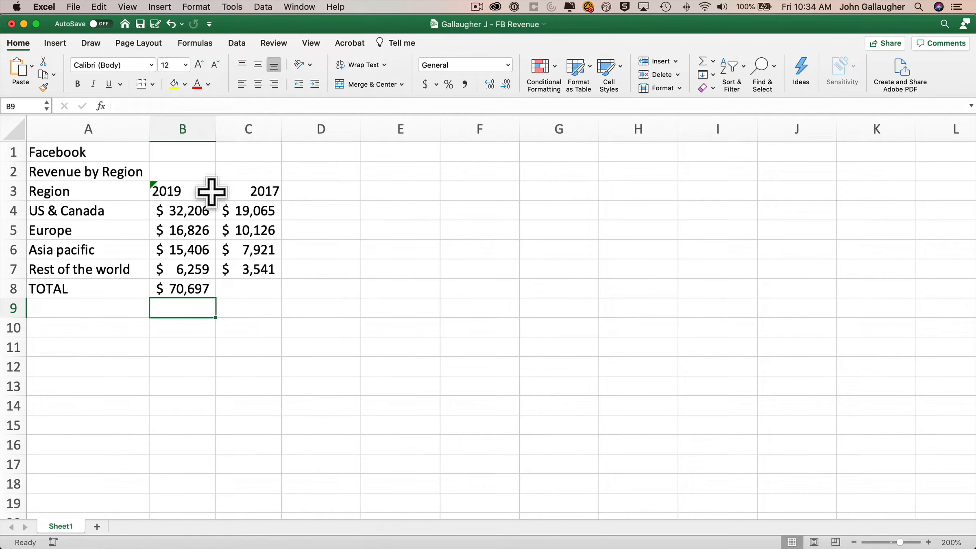
left_click(182, 187)
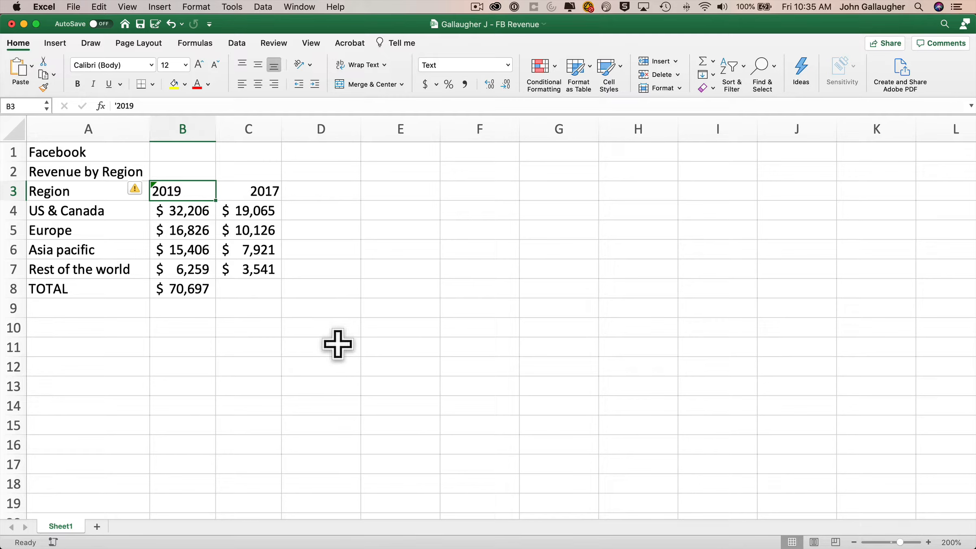
Ignore the number-stored-as-text error on B3, then select the B8 total.
left_click(143, 189)
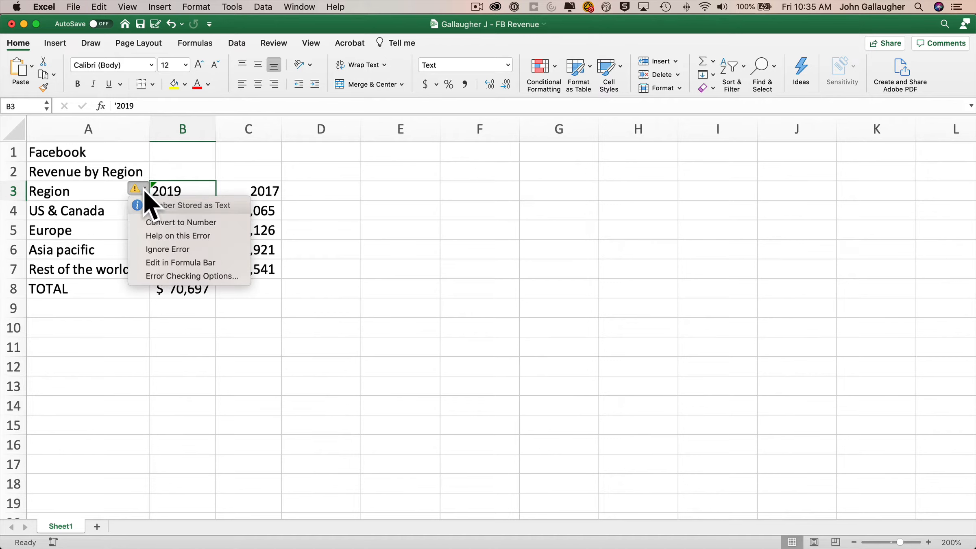
left_click(188, 249)
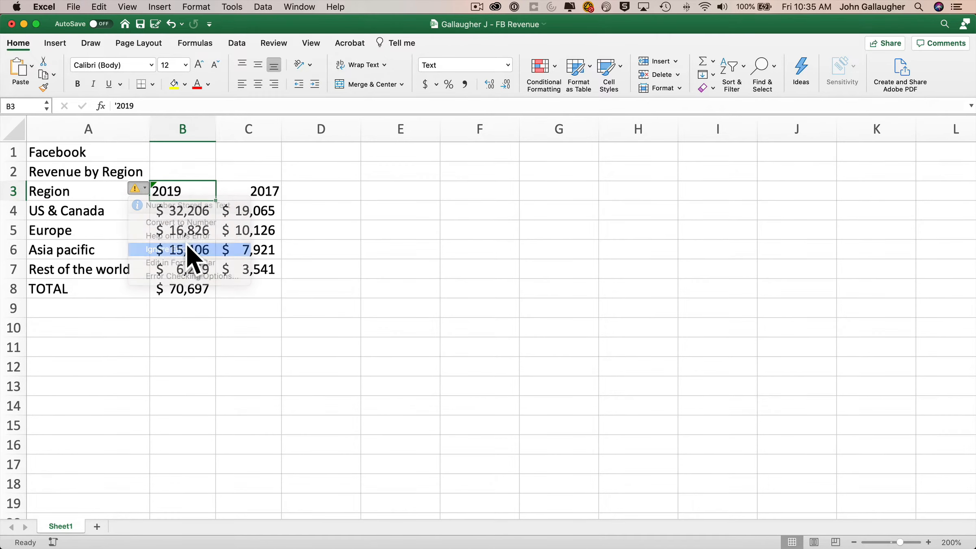
left_click(195, 293)
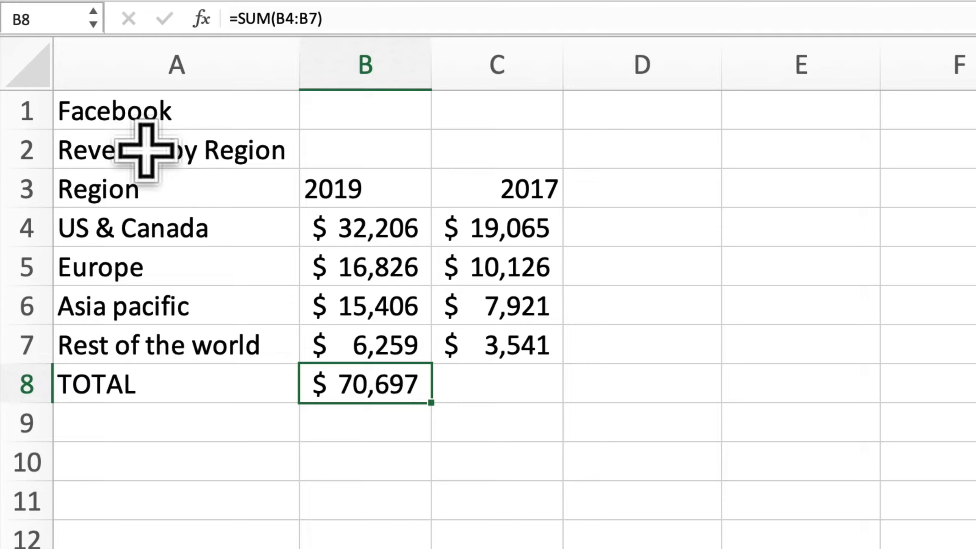
Name the 2019 total cell B8 TOTAL_2019 via the Name Box.
left_click(57, 18)
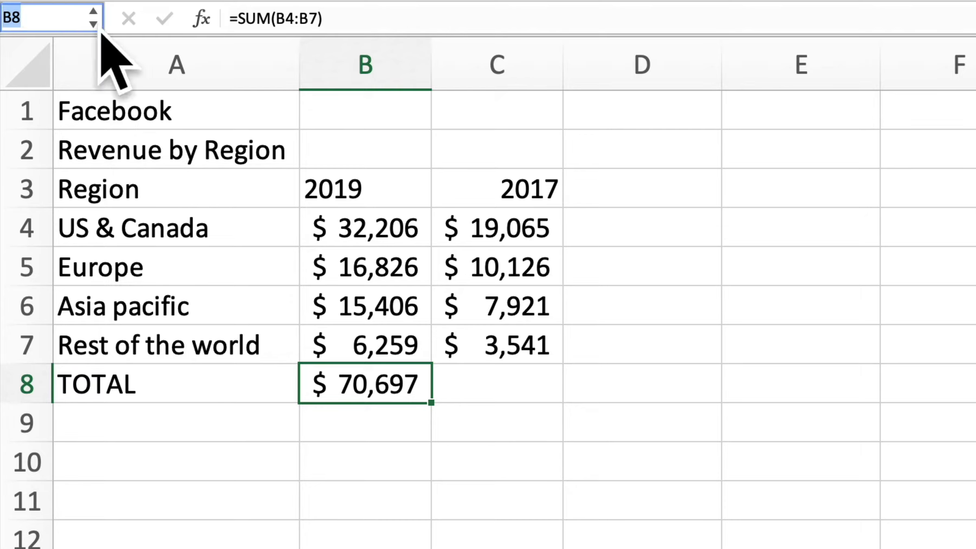
type("TOTAL")
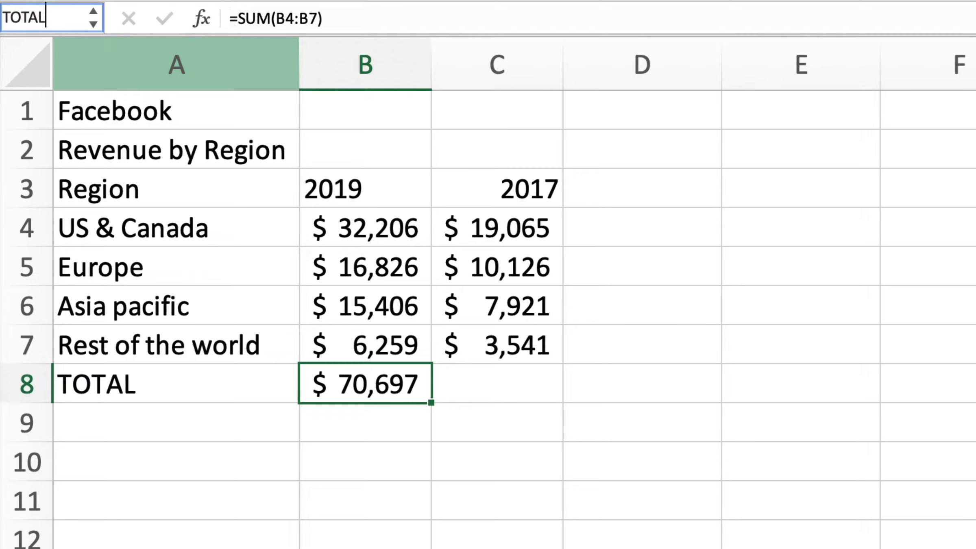
type("_2019")
key("Return")
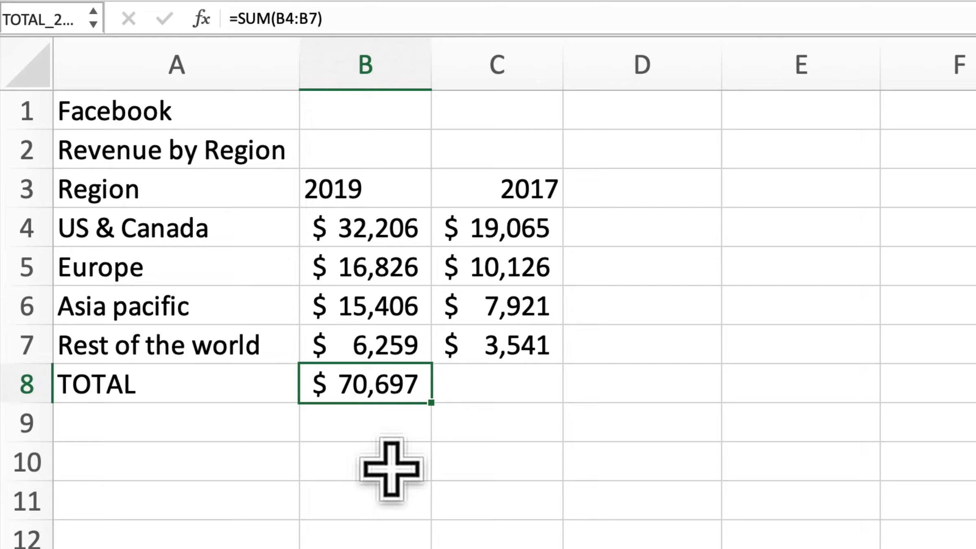
Confirm TOTAL_2019 by jumping to it from the Name Box list.
key("Down")
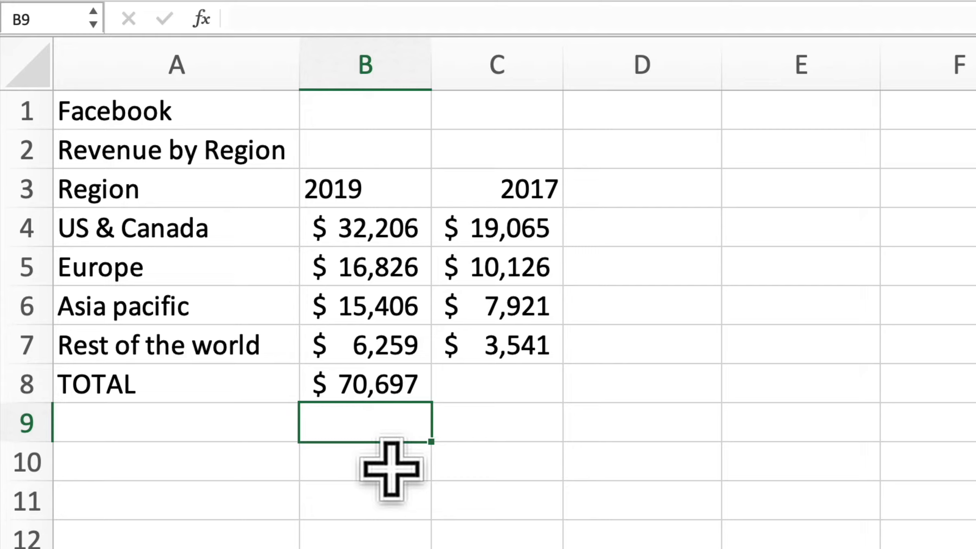
key("Up")
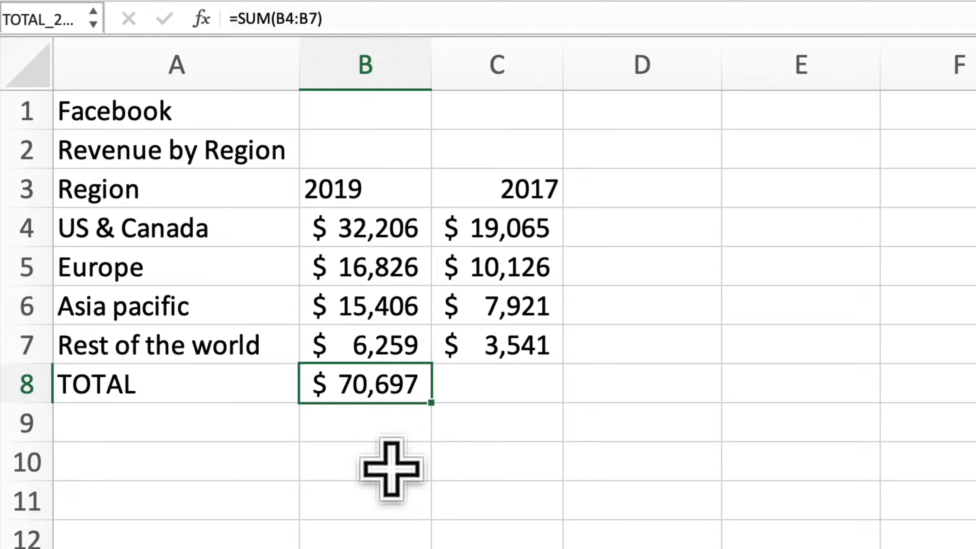
key("Up")
key("Down")
key("Down")
key("Up")
key("Up")
key("Up")
key("Up")
key("Up")
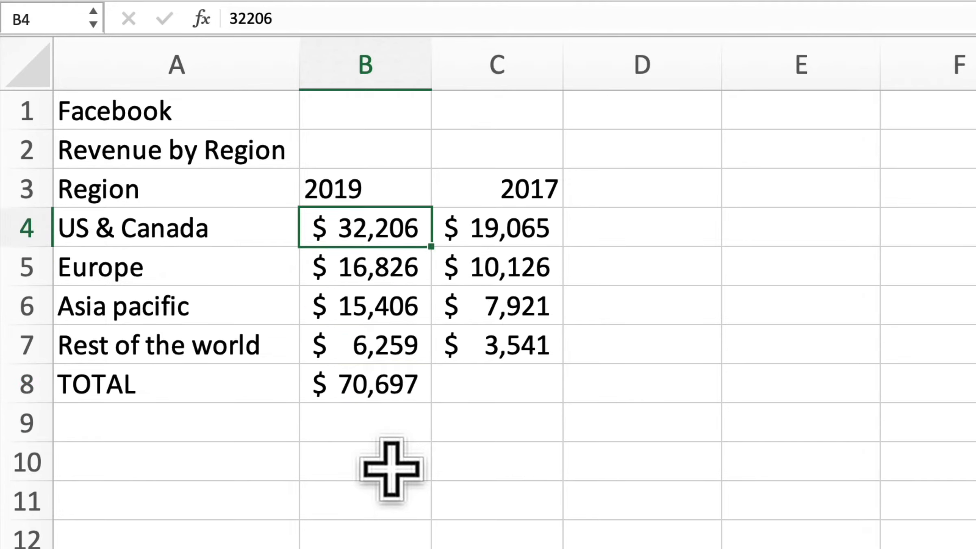
left_click(877, 230)
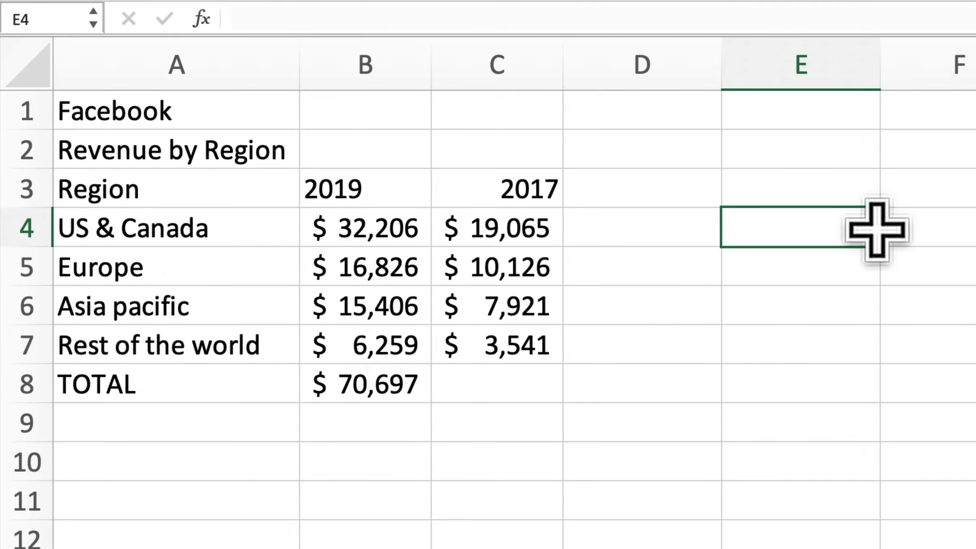
left_click(94, 18)
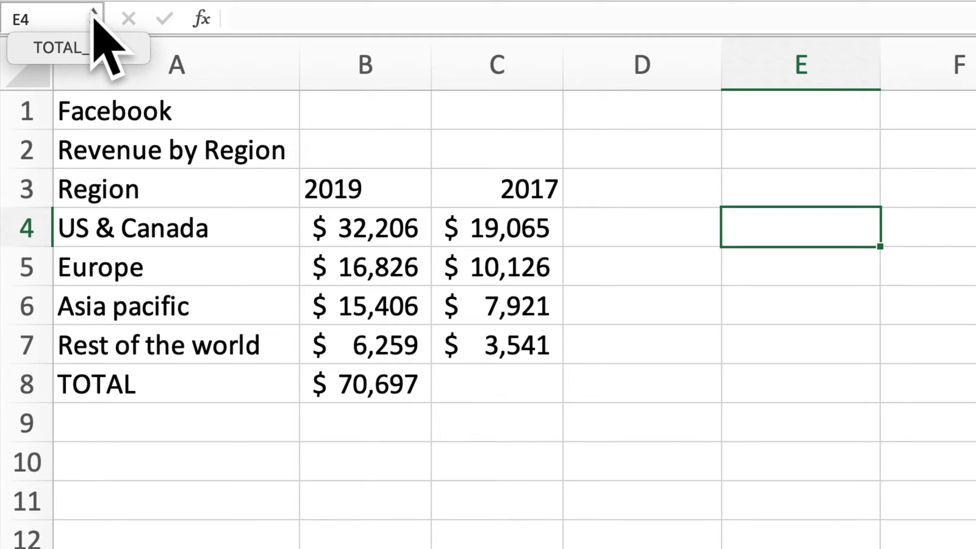
left_click(75, 48)
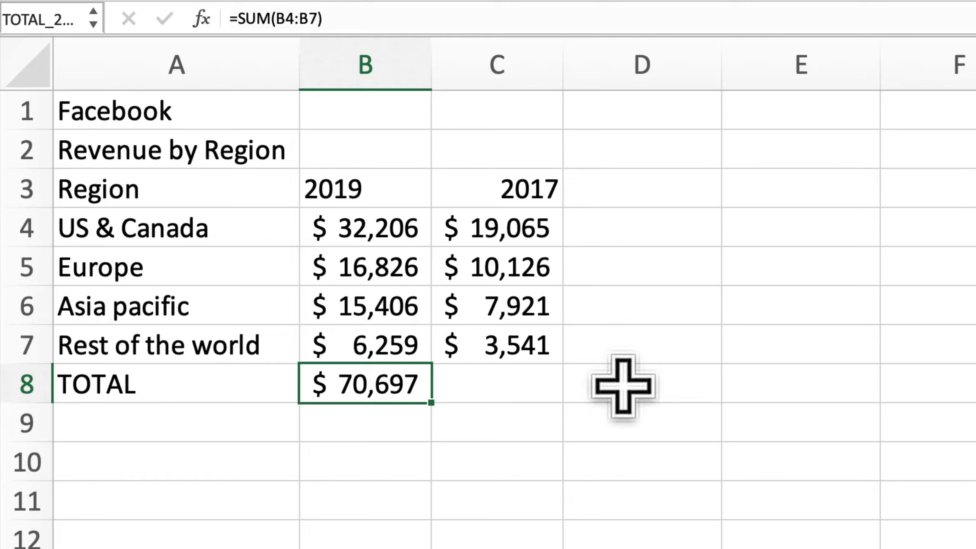
Insert a new column C before the 2017 data, headed '% of Total'.
left_click(506, 48)
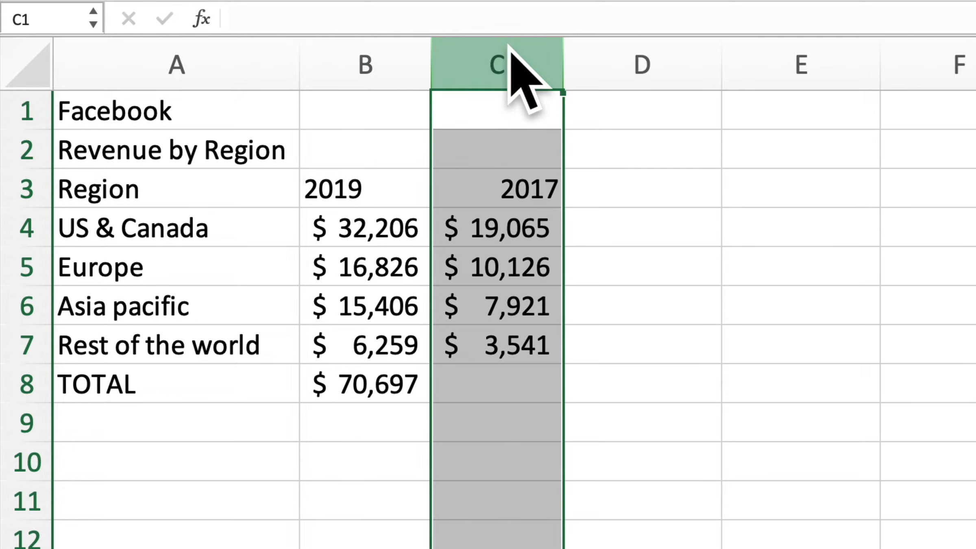
right_click(509, 45)
left_click(555, 164)
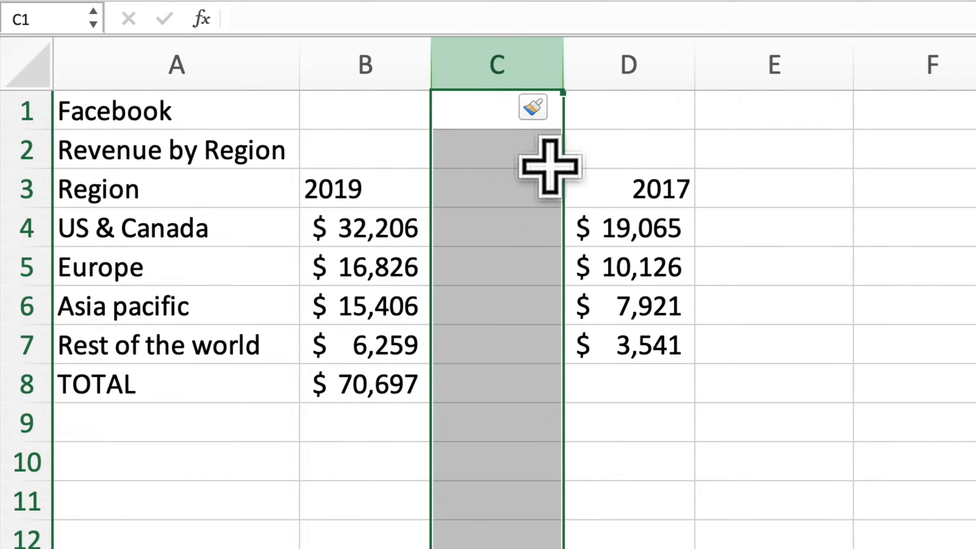
left_click(501, 175)
type("% of ")
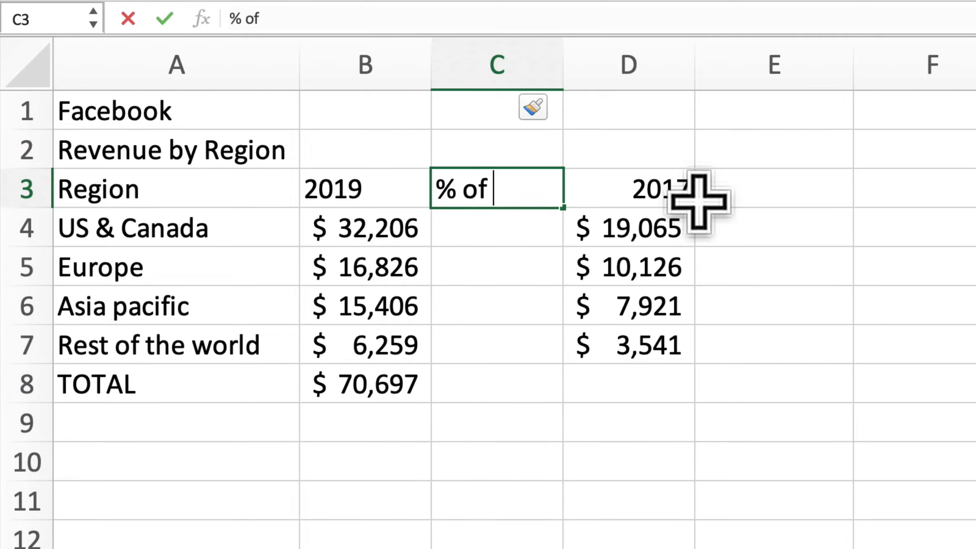
type("Total")
key("Return")
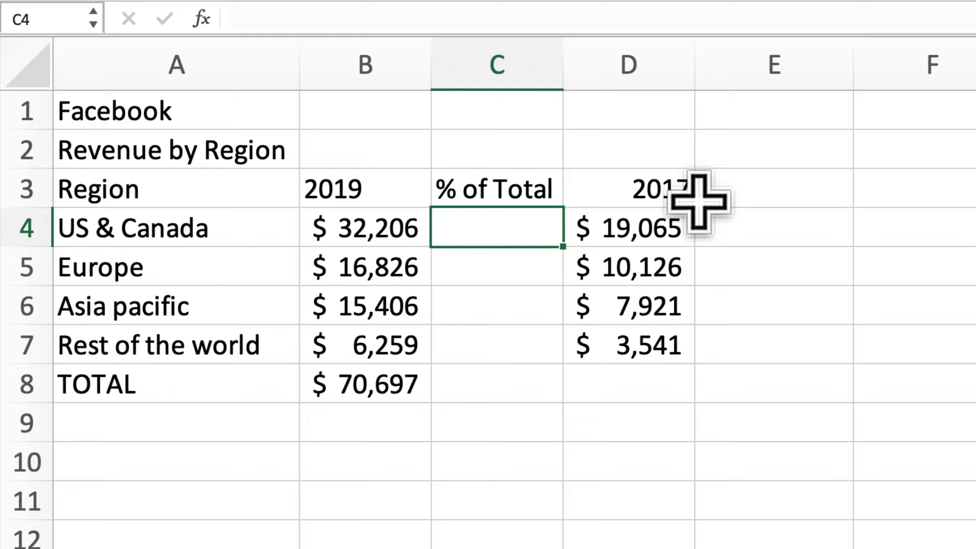
Enter =B4/TOTAL_2019 in C4 for the US & Canada share.
type("=")
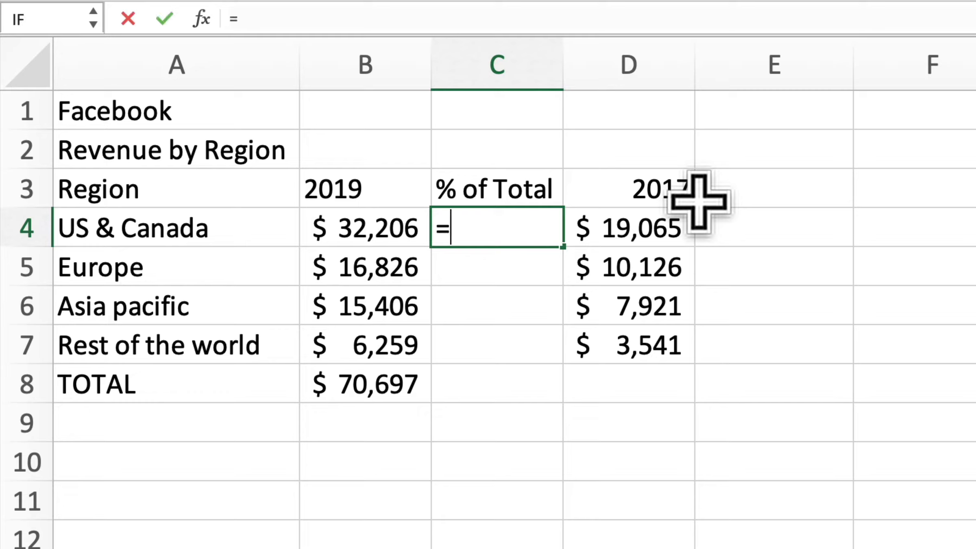
key("Left")
type("/TOT")
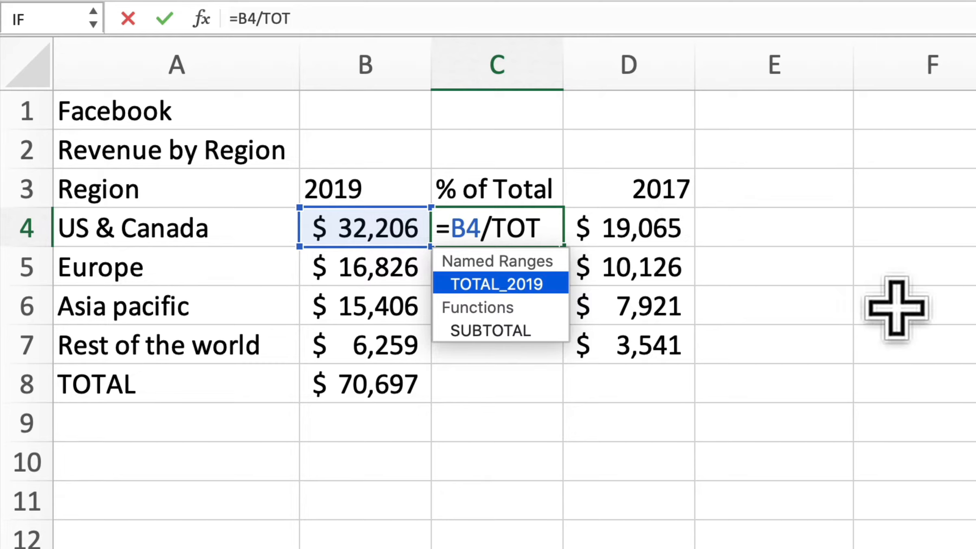
type("AL_2019")
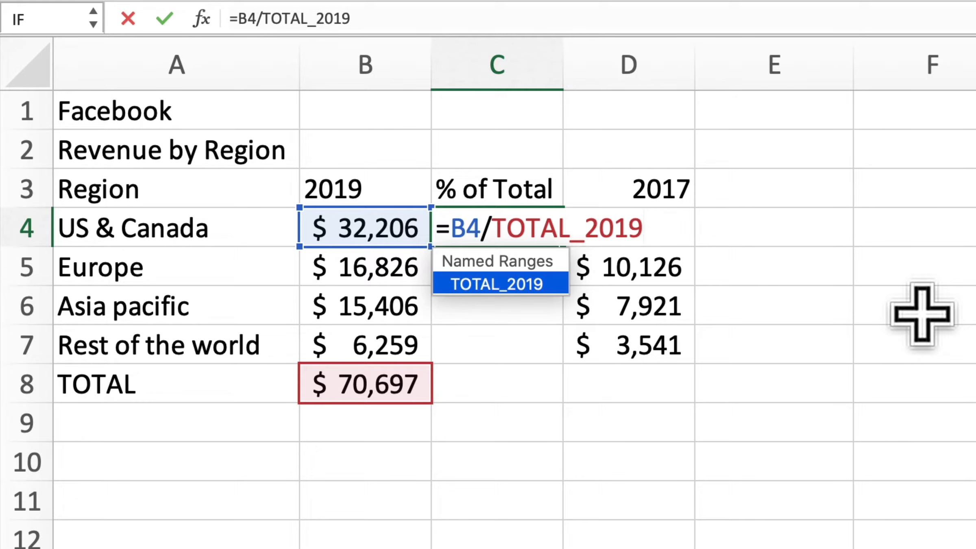
key("Return")
key("Up")
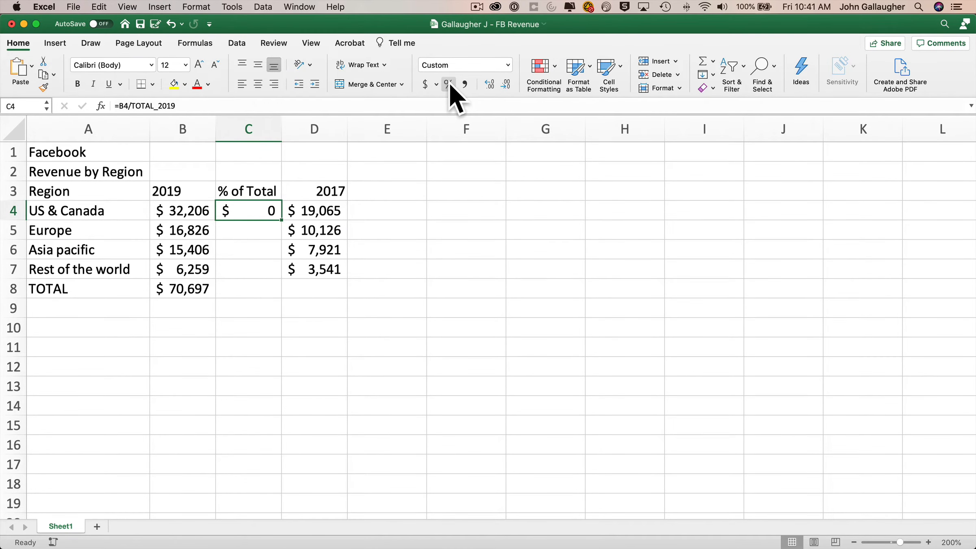
Format C4 as a percentage with one decimal and fill it down to C7.
left_click(449, 83)
left_click(493, 86)
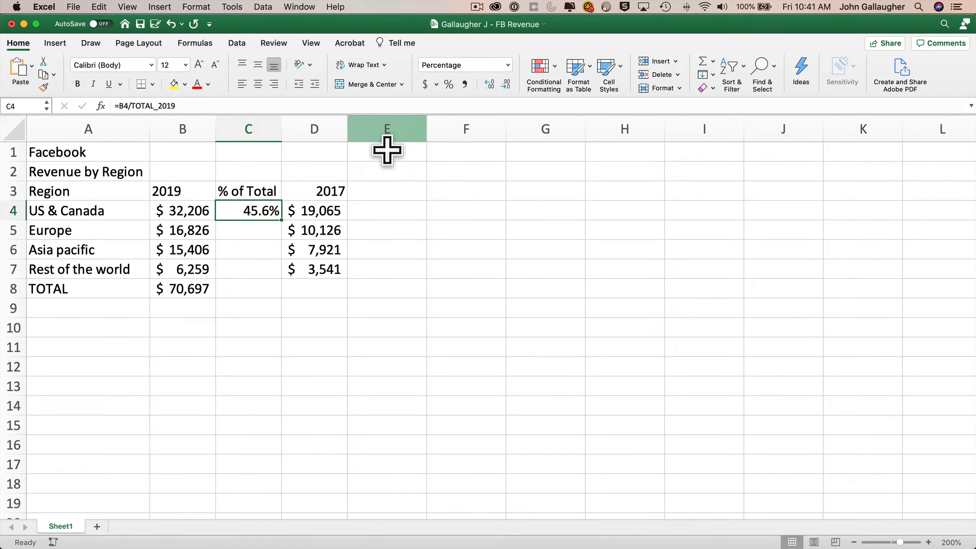
double_click(280, 219)
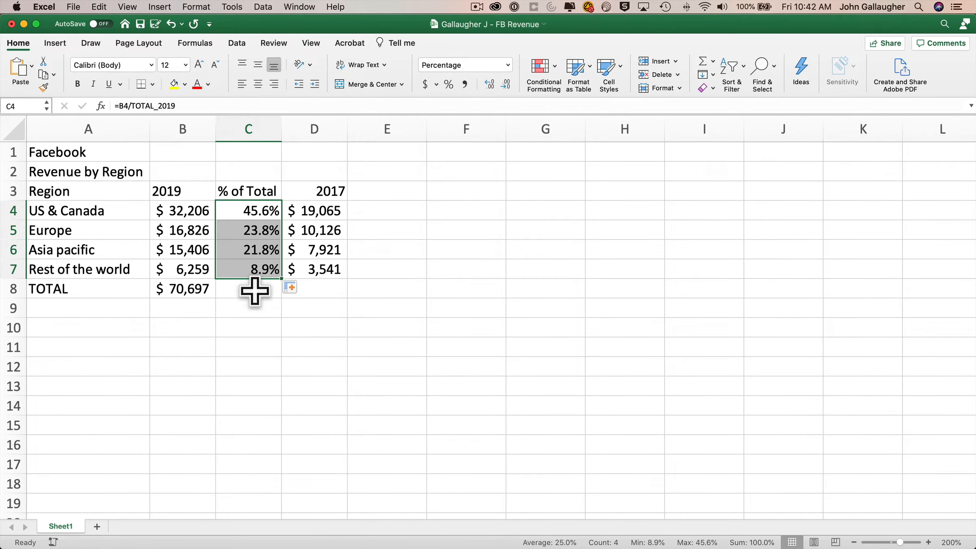
Sum the regional shares in C8 to 100.0%, copying C7's percentage format onto it.
left_click(255, 289)
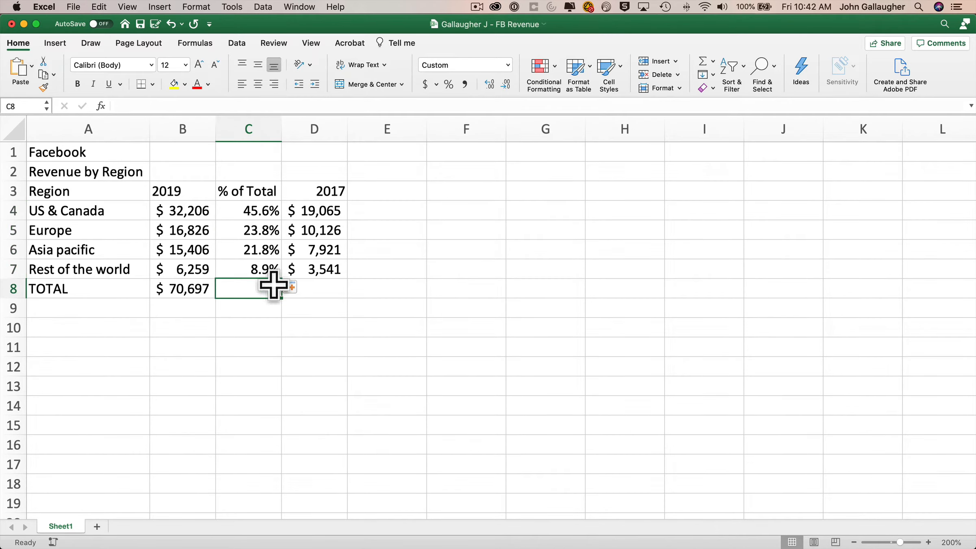
left_click(704, 62)
key("Return")
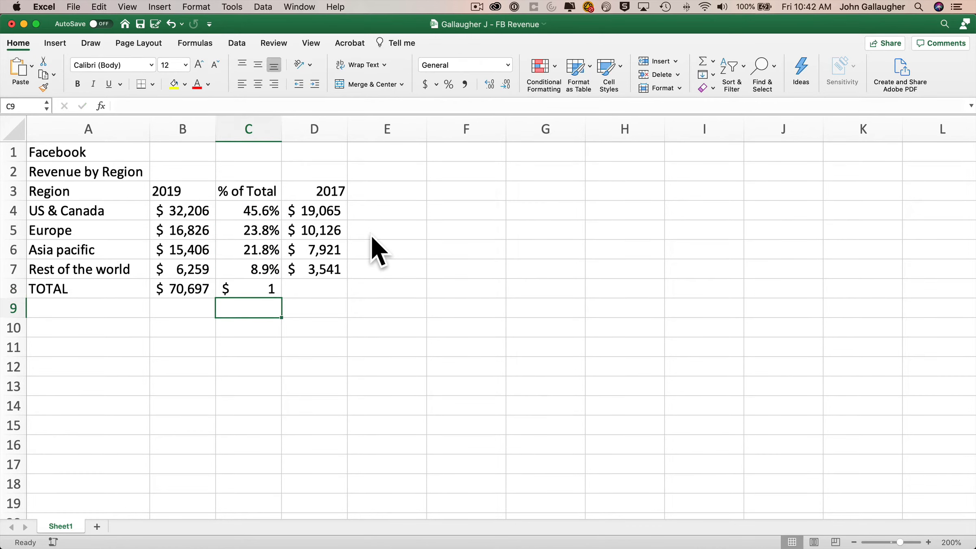
key("Up")
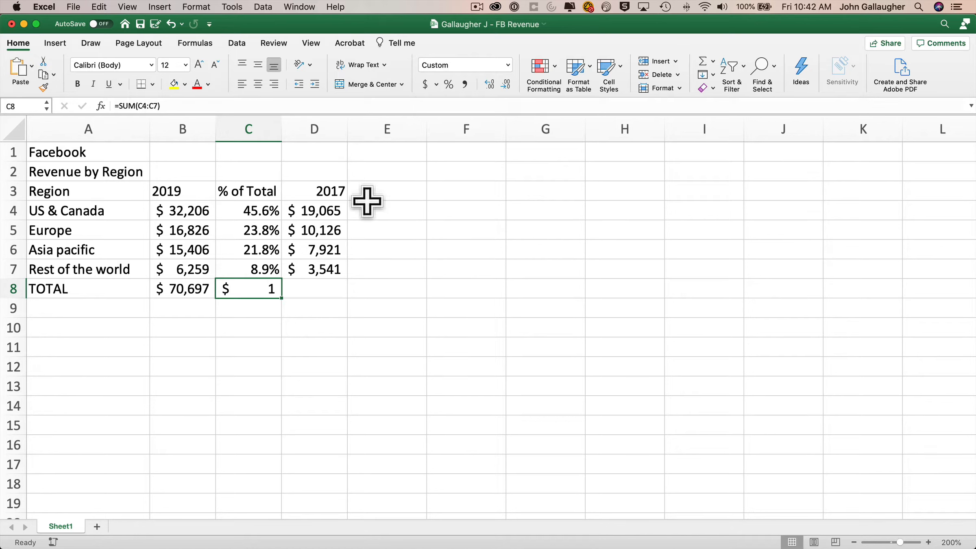
left_click(251, 270)
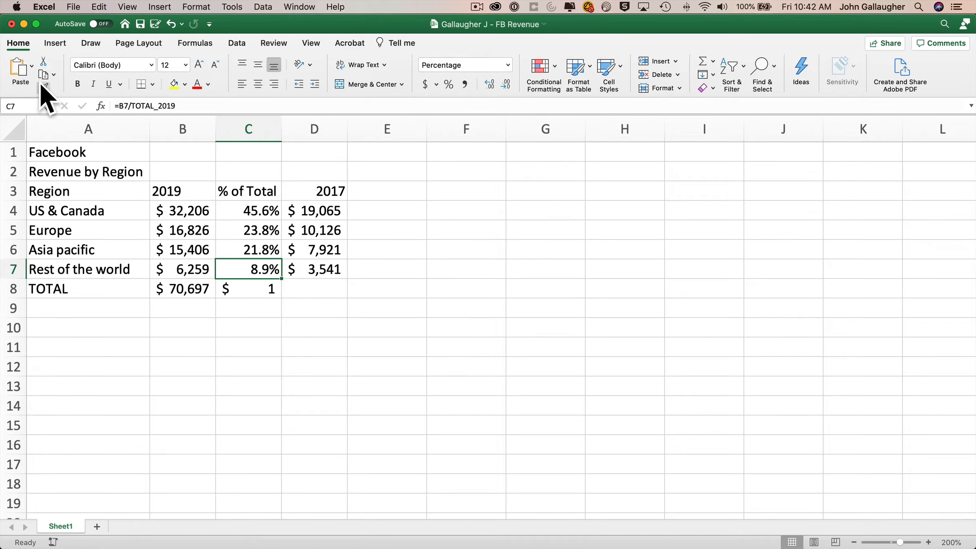
left_click(44, 87)
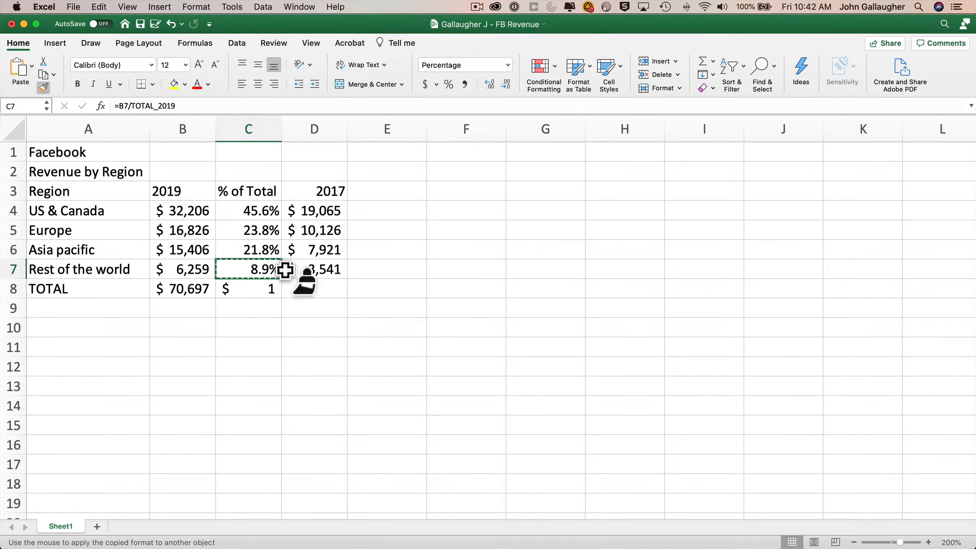
left_click(256, 289)
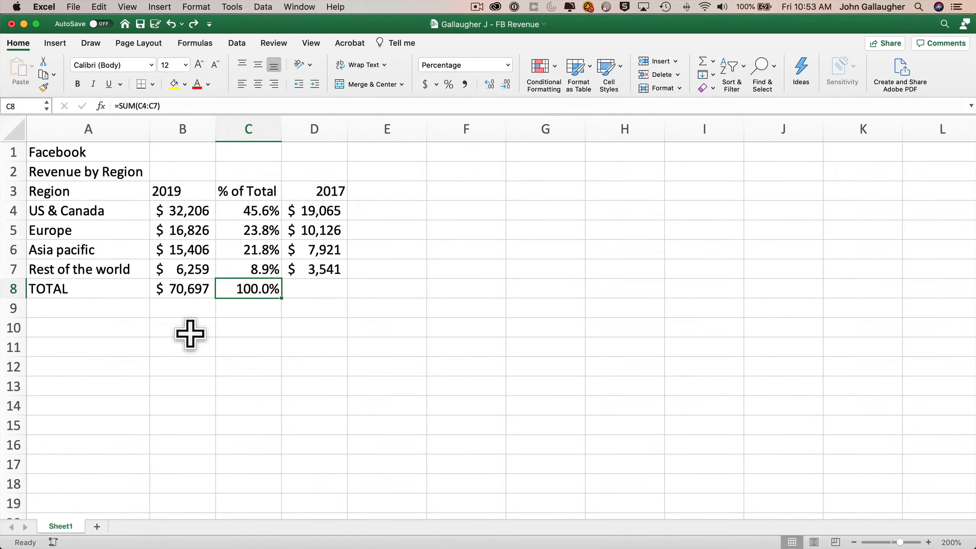
key("Left")
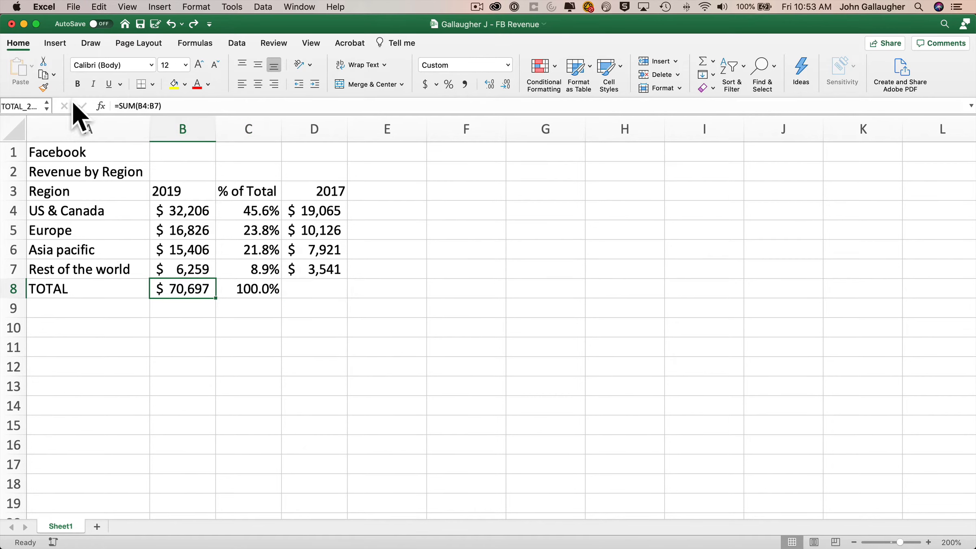
left_click_drag(179, 210, 183, 264)
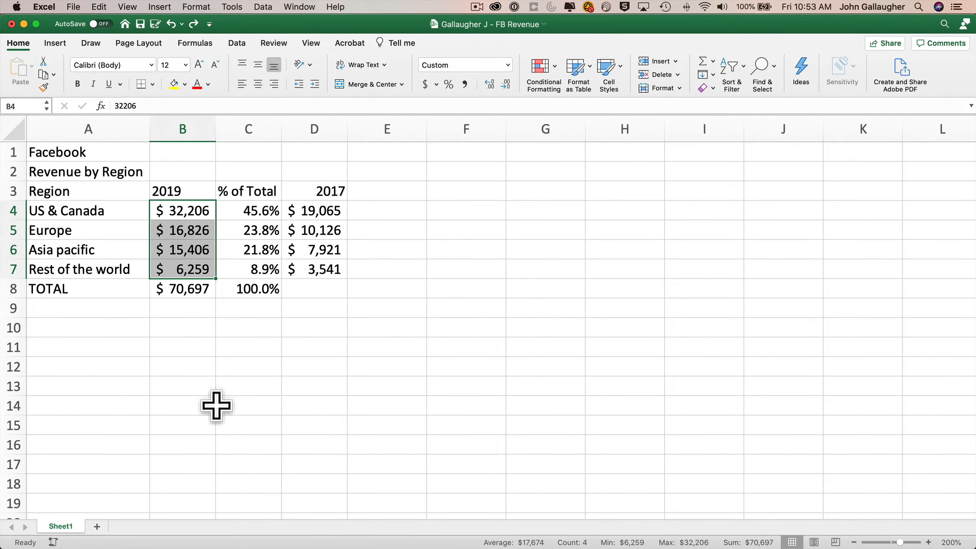
Name the 2019 revenue range B4:B7 REVENUE_19.
left_click(26, 108)
type("REVENUE_1")
key("Return")
key("Down")
key("Down")
key("Down")
key("Down")
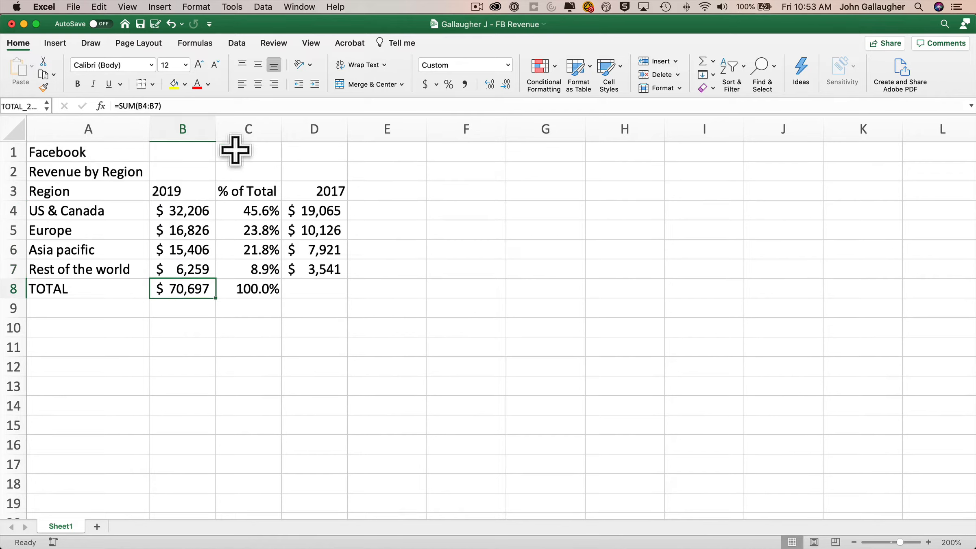
Rewrite the B8 total as =SUM(REVENUE_19), still returning $70,697.
key("F2")
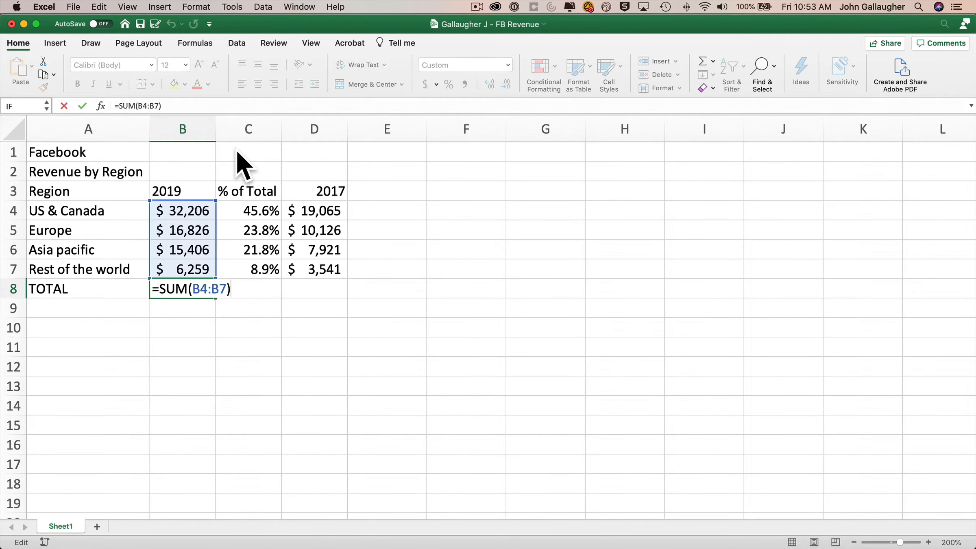
key("Left")
key("shift+Left")
key("shift+Left")
key("shift+Left")
key("shift+Left")
key("shift+Left")
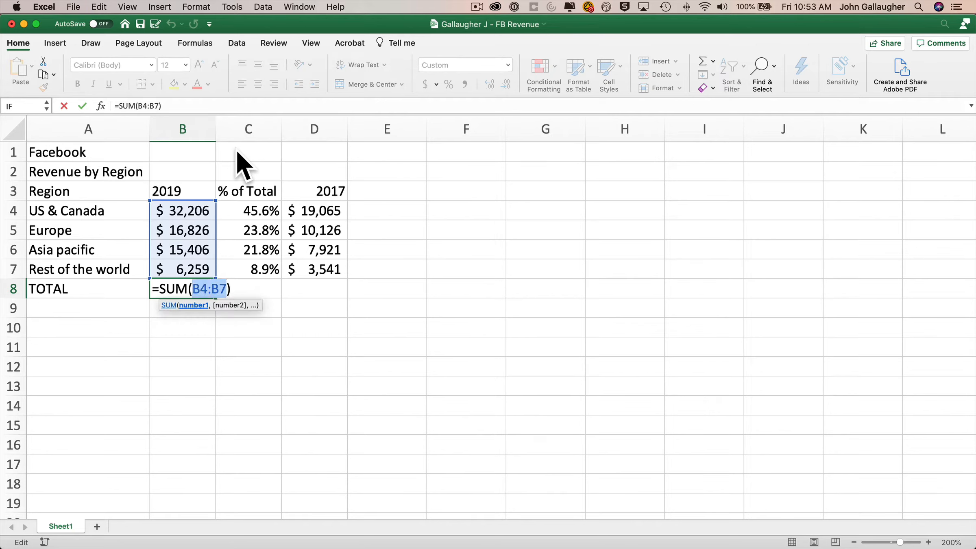
key("BackSpace")
key("Up")
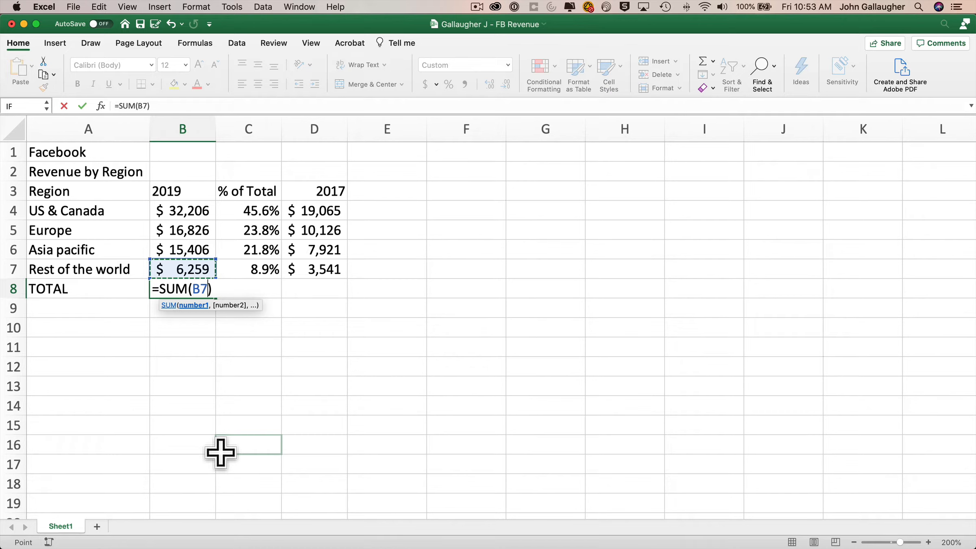
key("shift+Up")
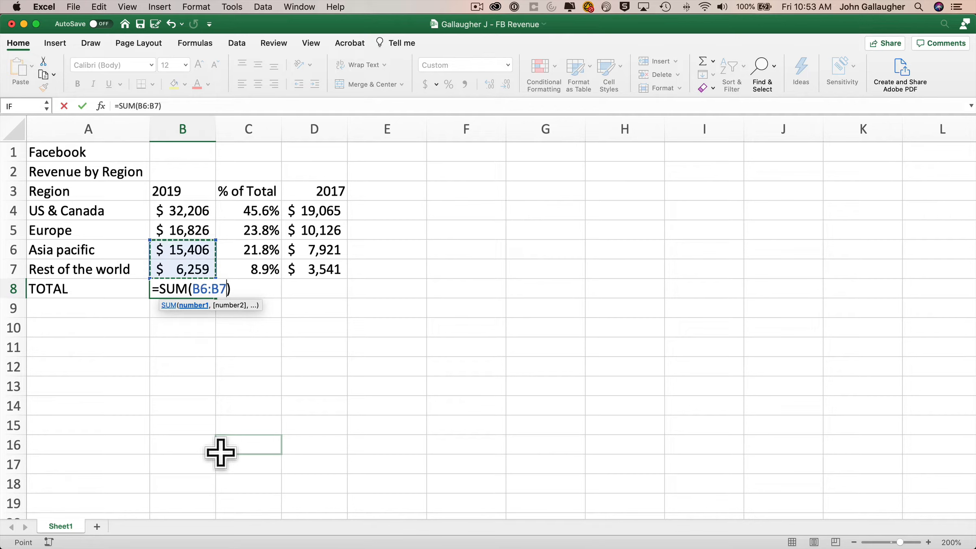
key("shift+Up")
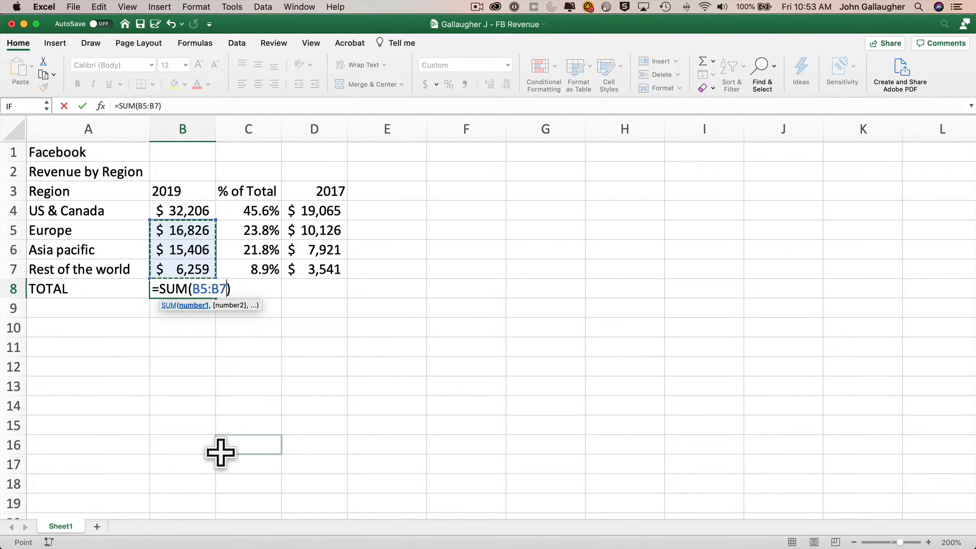
key("shift+Up")
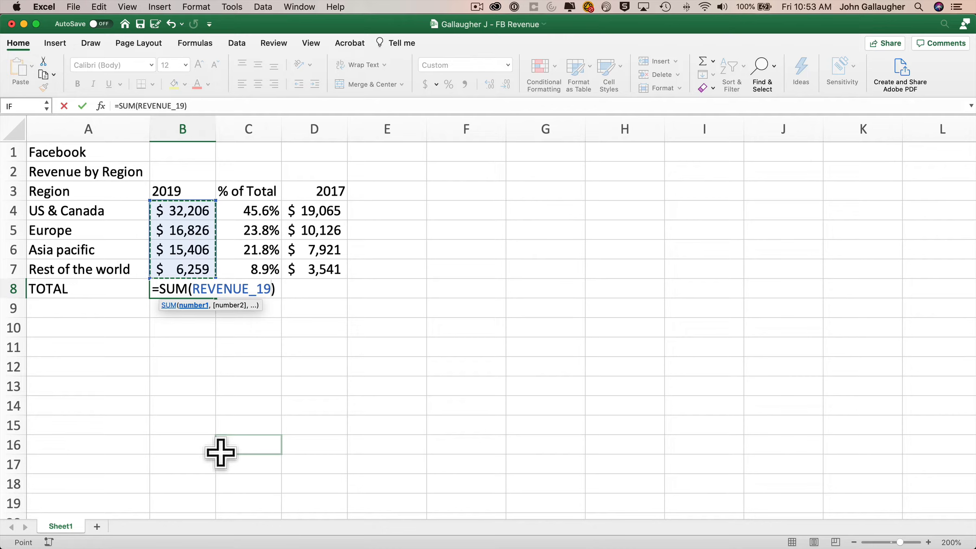
left_click_drag(183, 210, 188, 263)
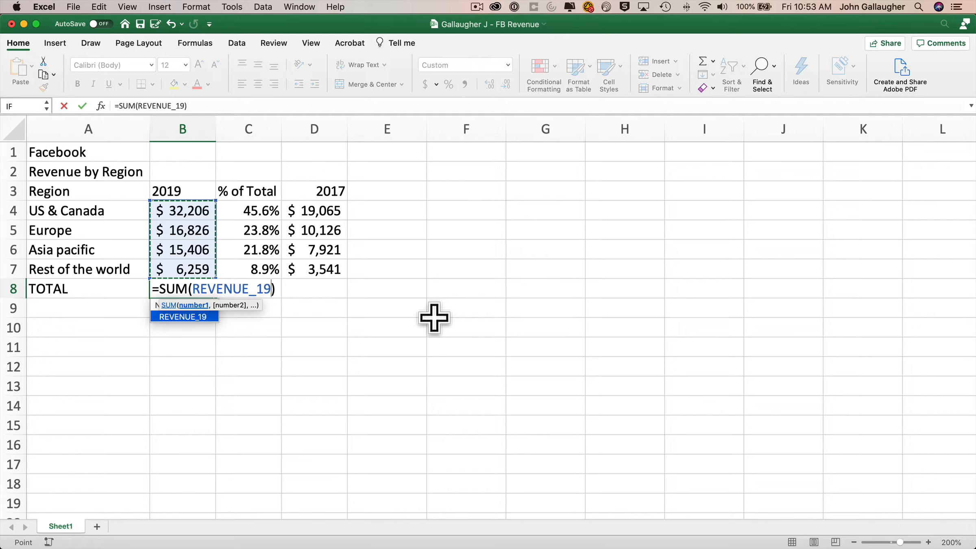
key("Return")
key("Up")
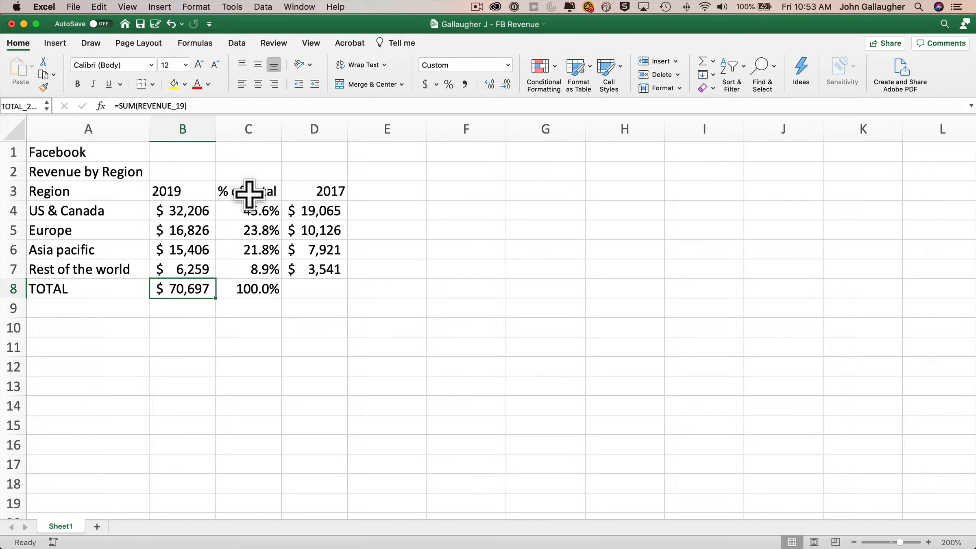
left_click_drag(249, 193, 253, 289)
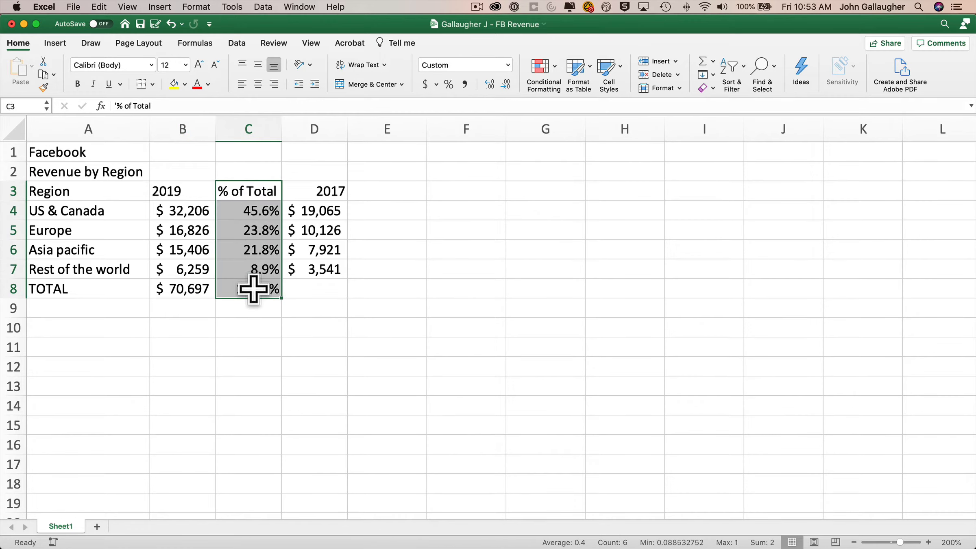
Copy the % of Total column C3:C8 to E3 beside the 2017 figures and inspect E4's formula.
key("super+c")
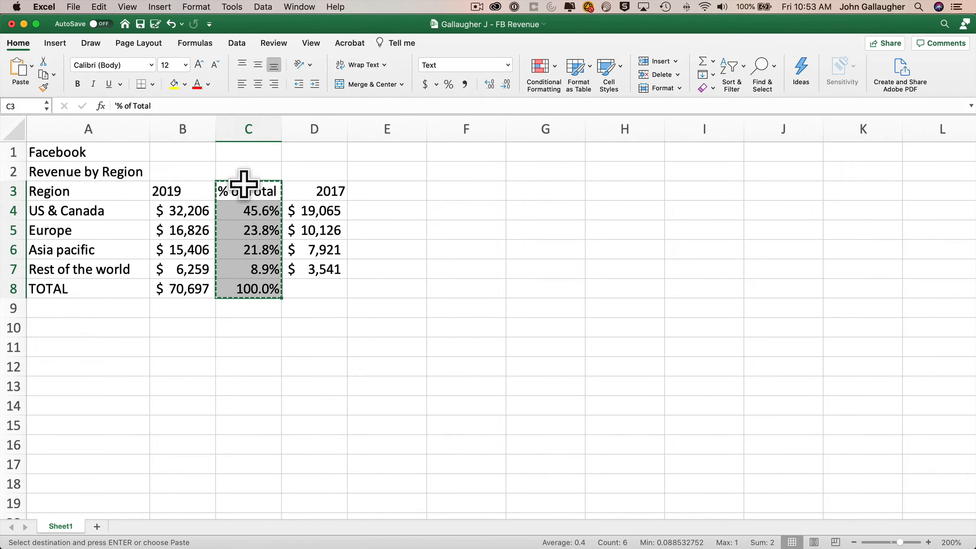
left_click(401, 192)
key("super+v")
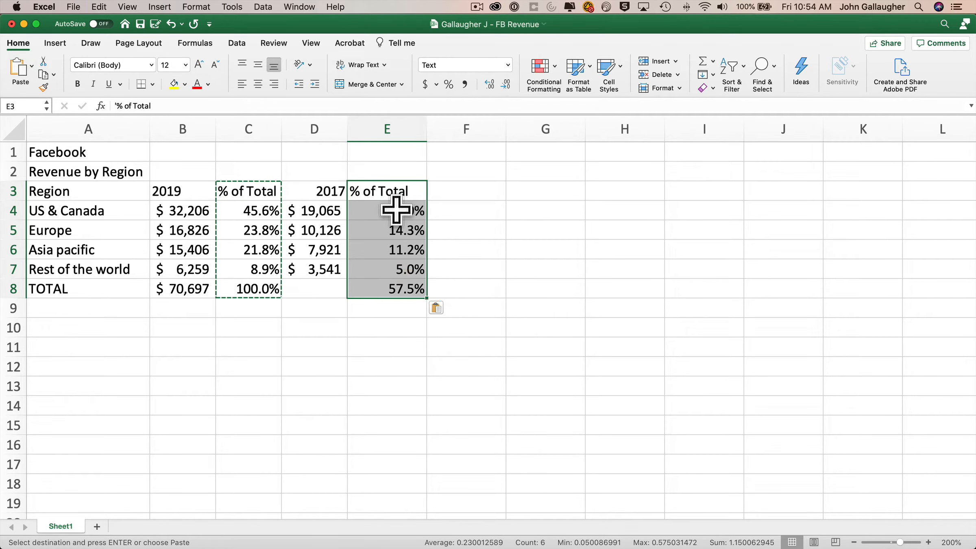
left_click(396, 209)
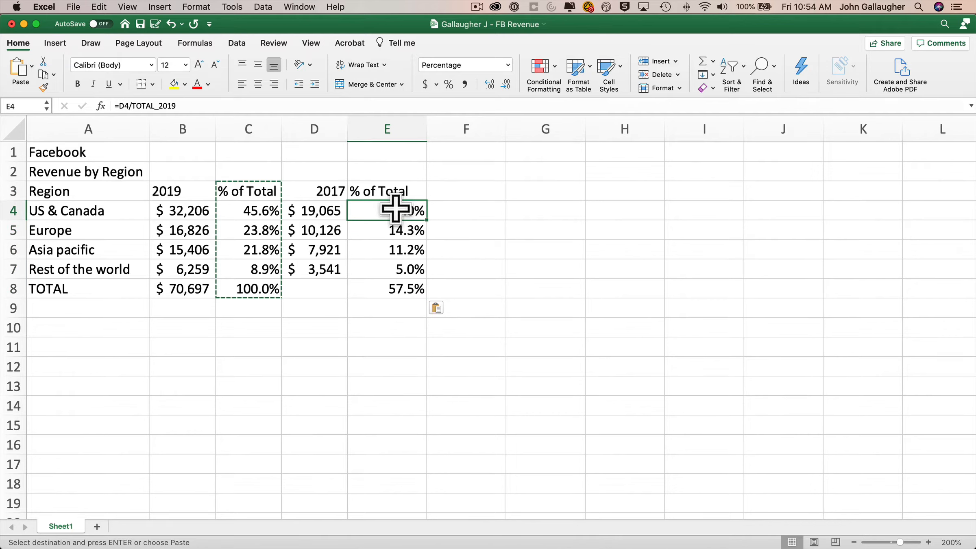
double_click(396, 209)
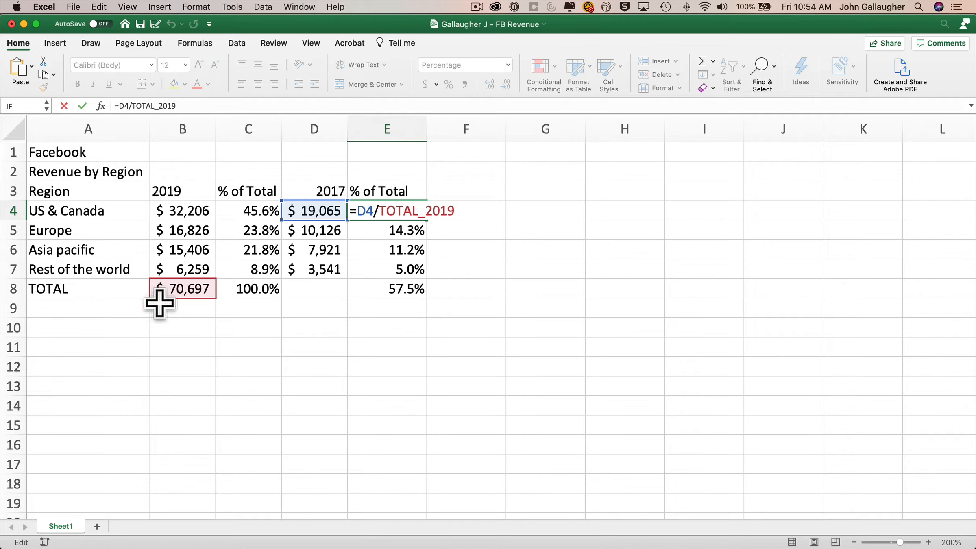
double_click(409, 228)
double_click(409, 249)
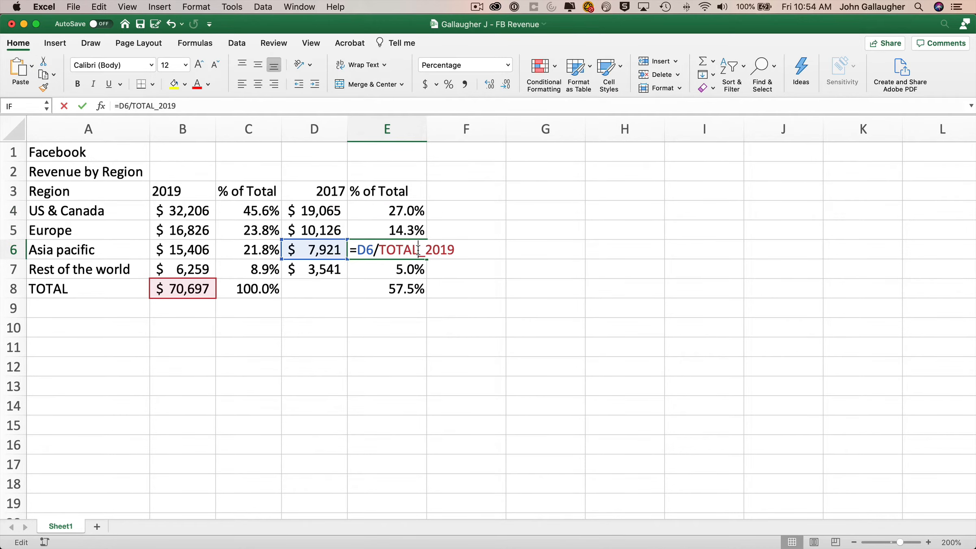
double_click(415, 268)
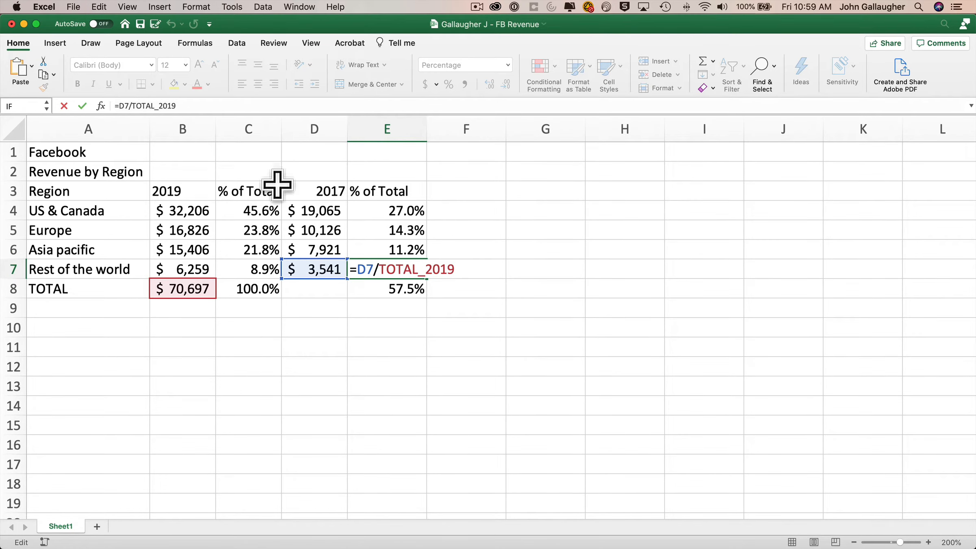
key("Escape")
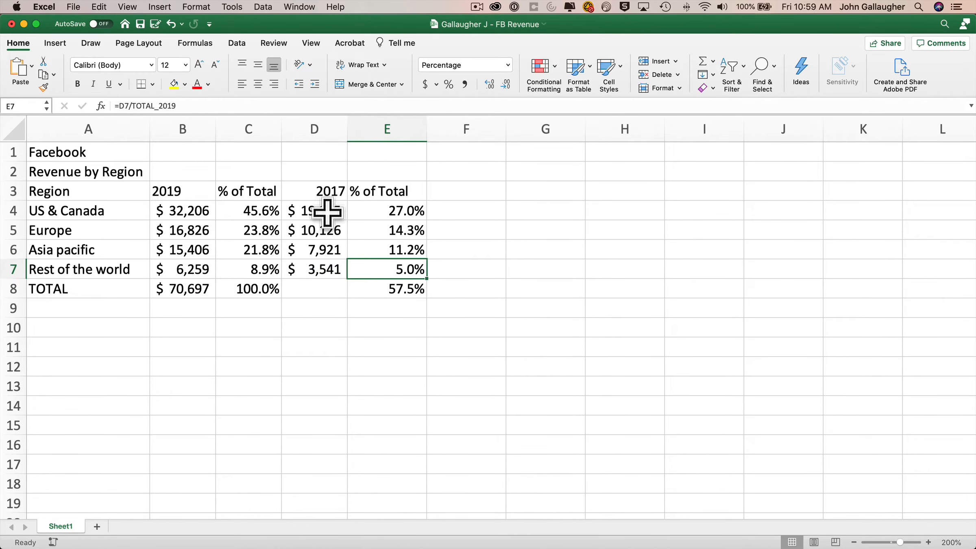
left_click_drag(321, 212, 318, 262)
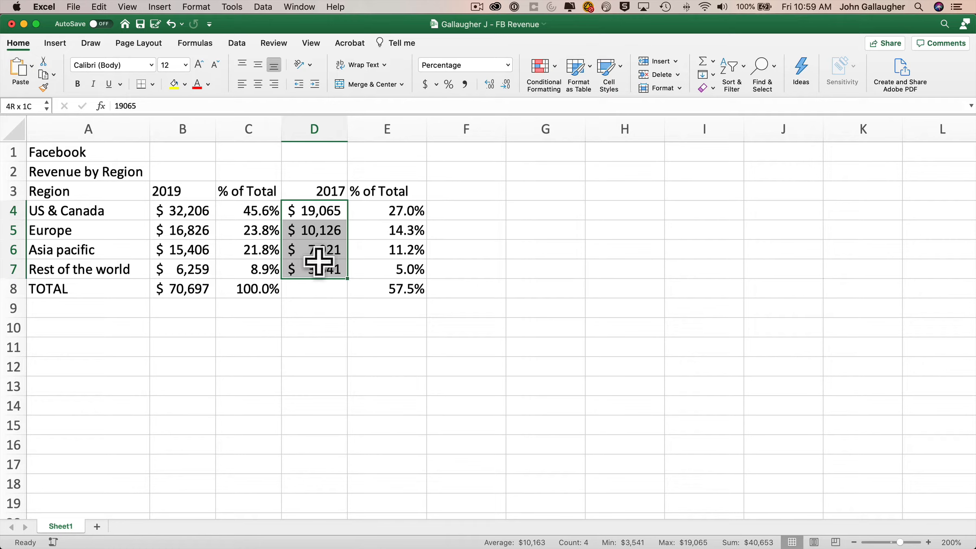
Name the 2017 revenue range D4:D7 REVENUE_17 via the Name Box.
left_click_drag(318, 262, 318, 271)
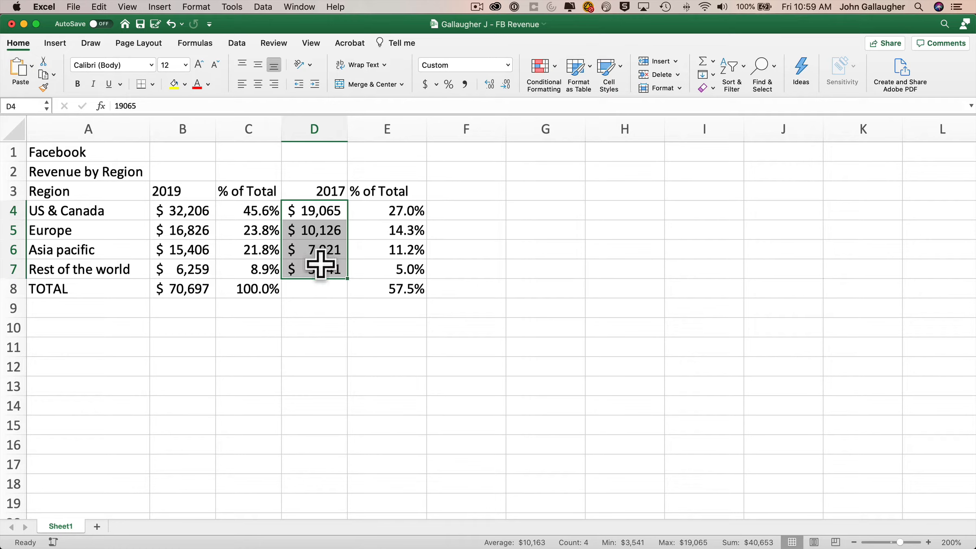
left_click(26, 105)
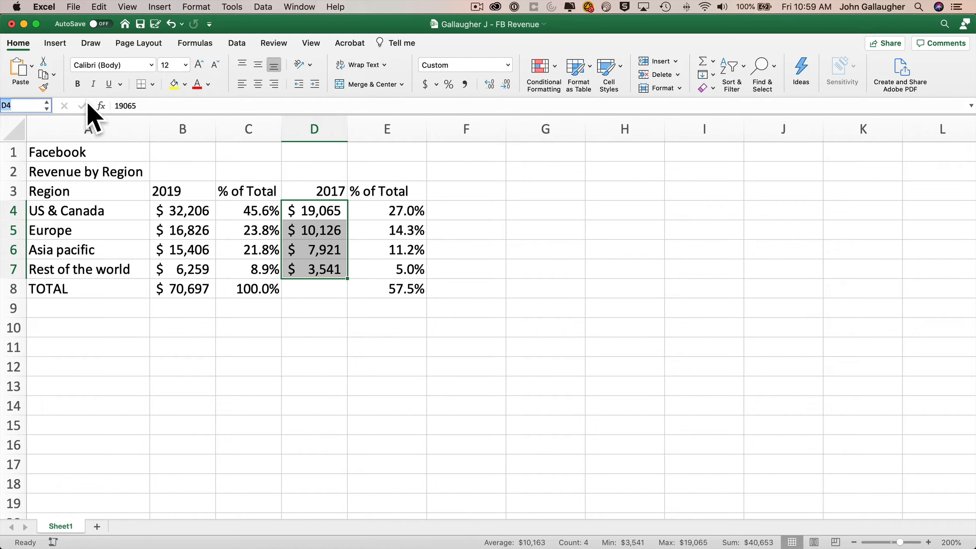
type("REVENUE_19")
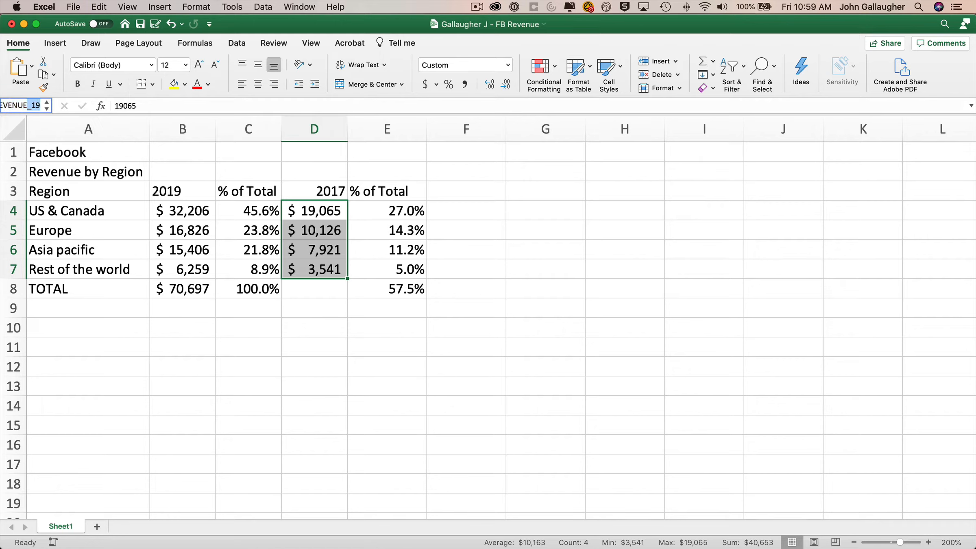
key("Return")
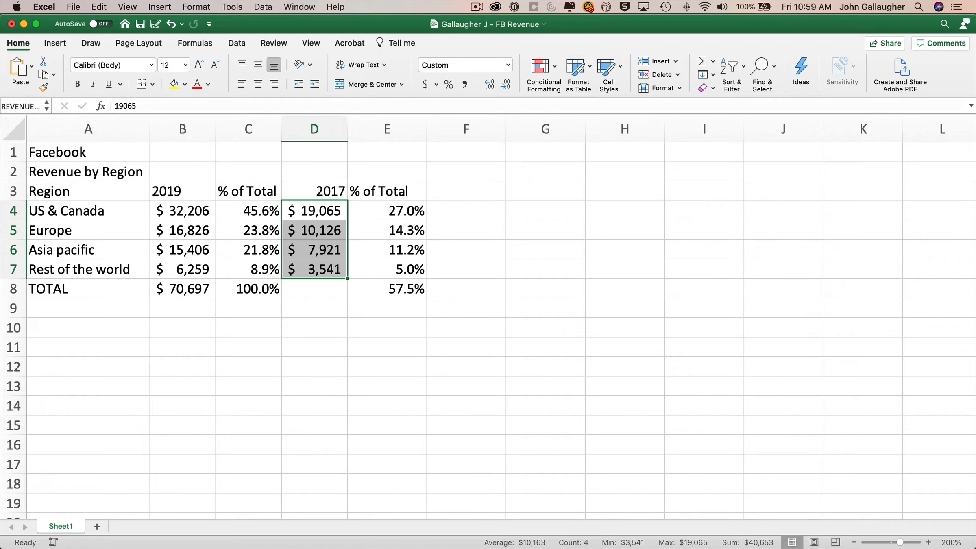
Change E4's formula to =D4/SUM(REVENUE_17) so it shows 46.9%.
key("Right")
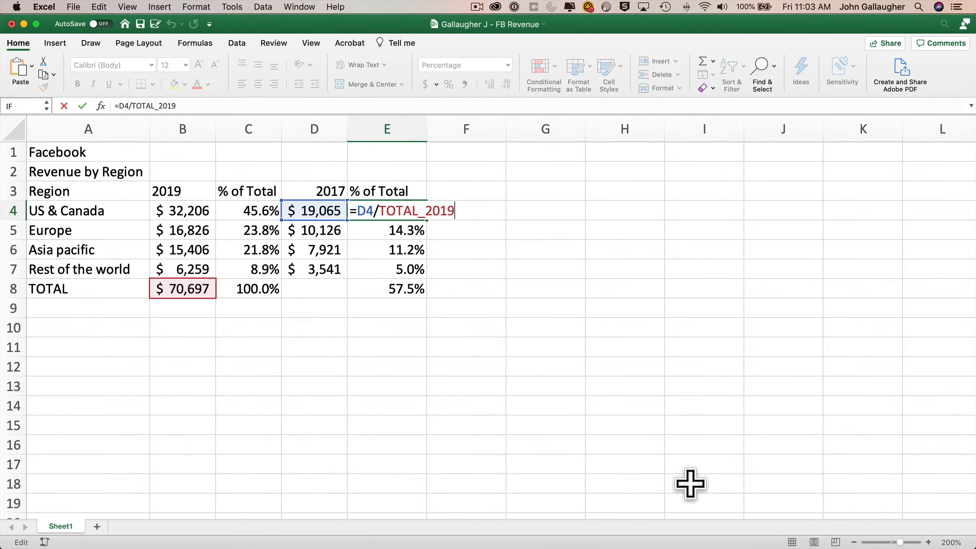
key("shift+Left")
key("shift+Left")
key("shift+Left")
key("shift+Left")
key("shift+Left")
key("shift+Left")
key("shift+Left")
key("shift+Left")
key("shift+Left")
key("shift+Left")
key("BackSpace")
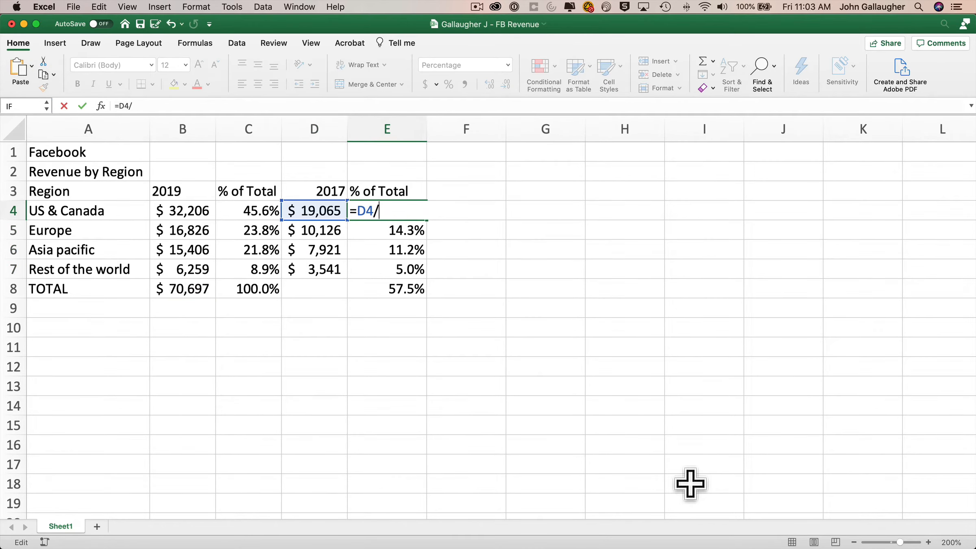
type("SUM(")
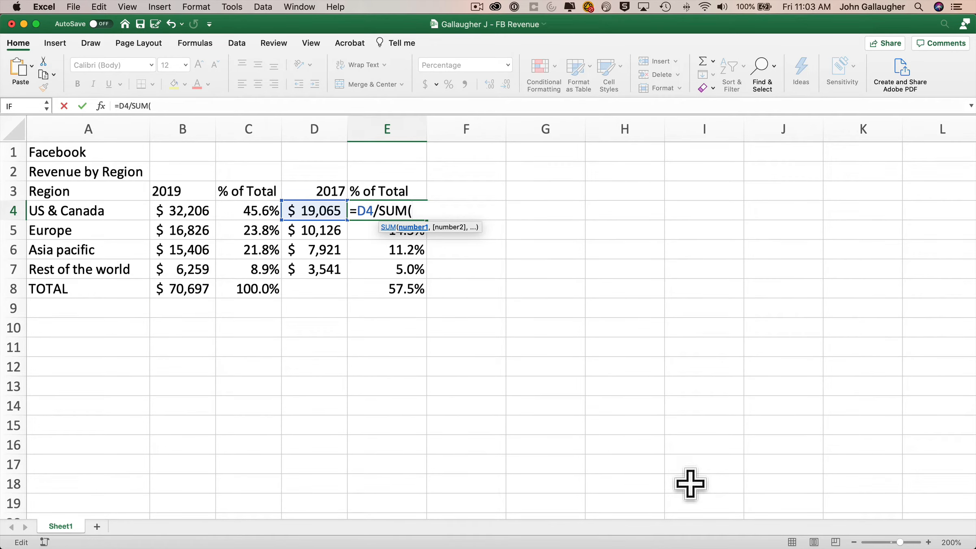
type("REV")
key("Tab")
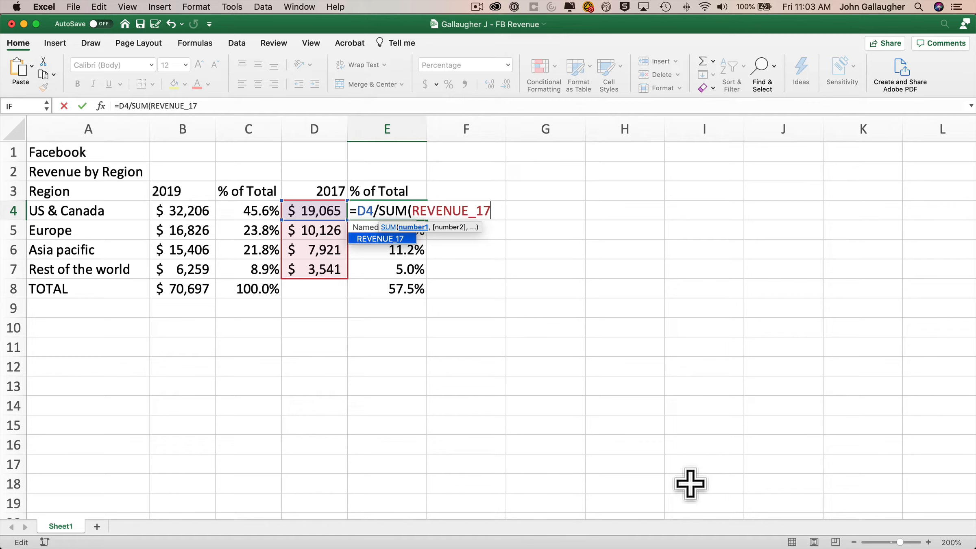
type(")")
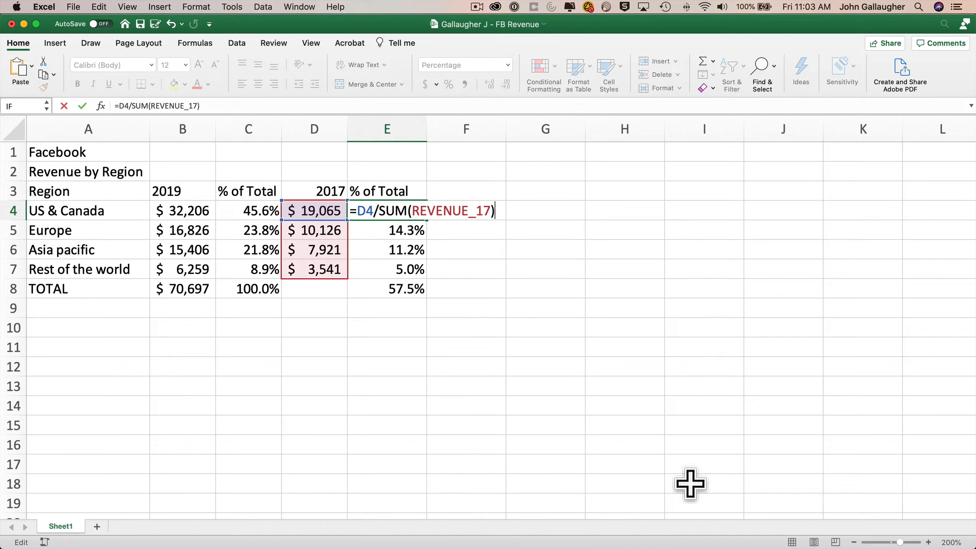
key("Return")
key("Up")
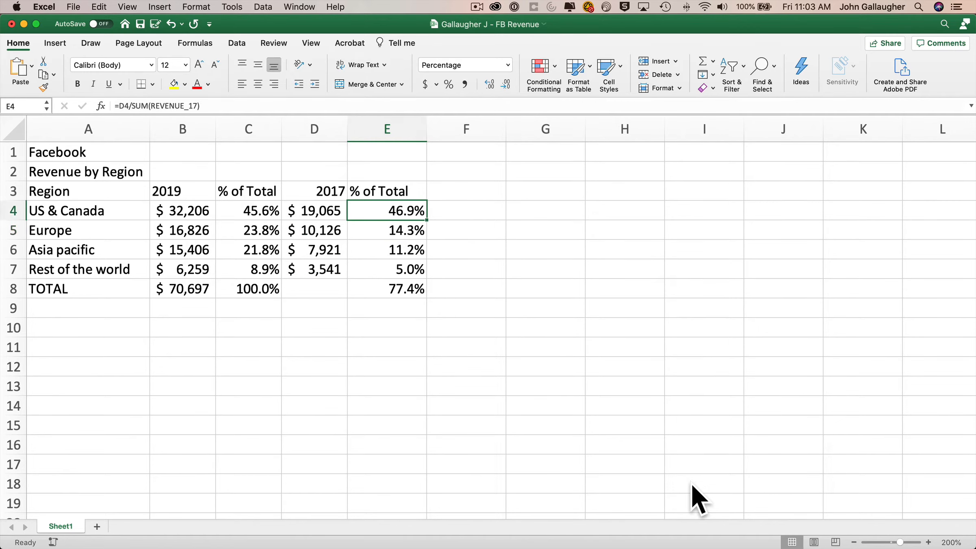
Fill E4's formula down to E7, then check the formulas in E4 through E8.
double_click(427, 219)
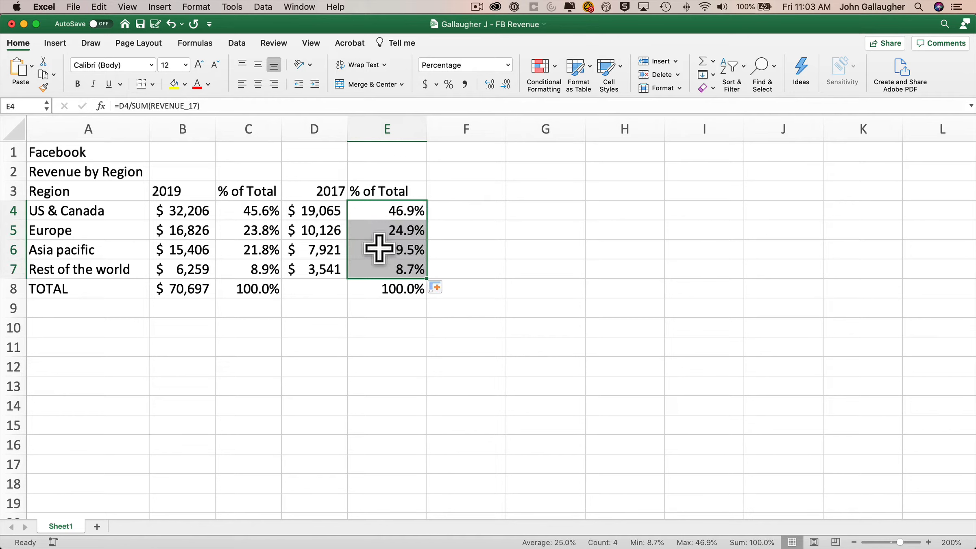
double_click(397, 211)
double_click(401, 231)
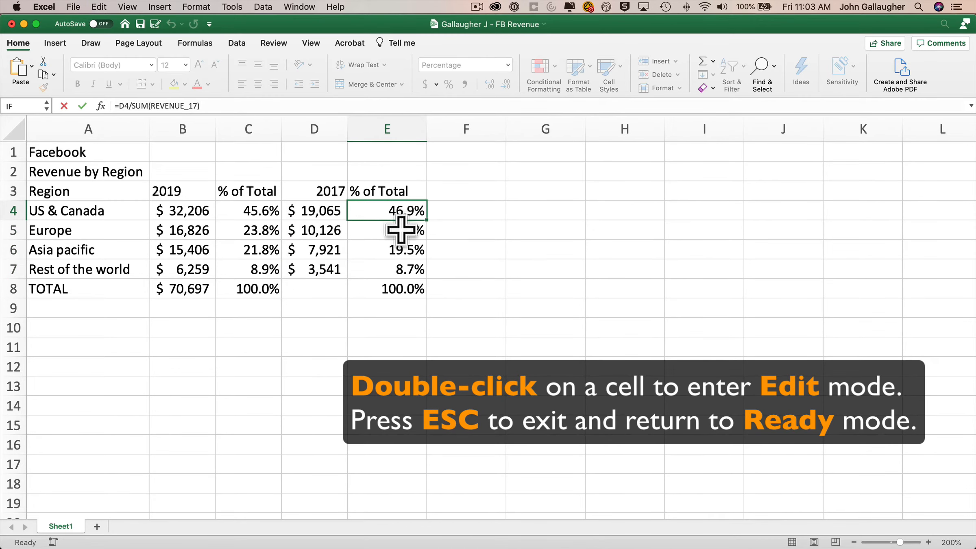
double_click(405, 250)
key("Escape")
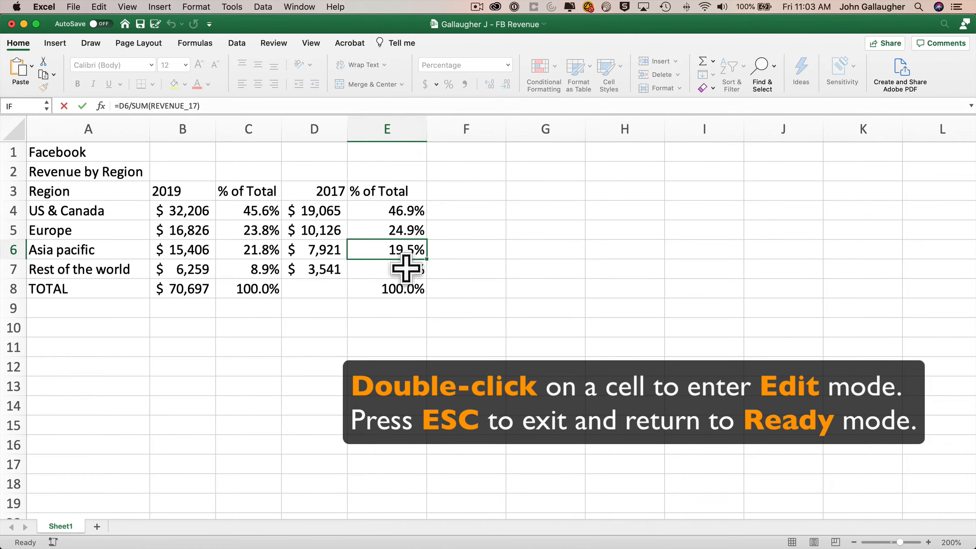
double_click(406, 268)
key("Escape")
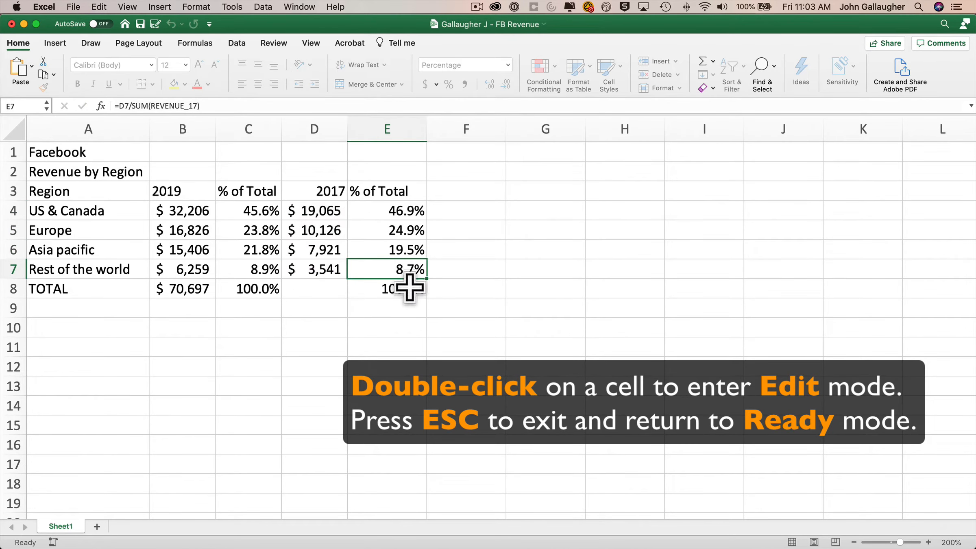
double_click(407, 289)
key("Escape")
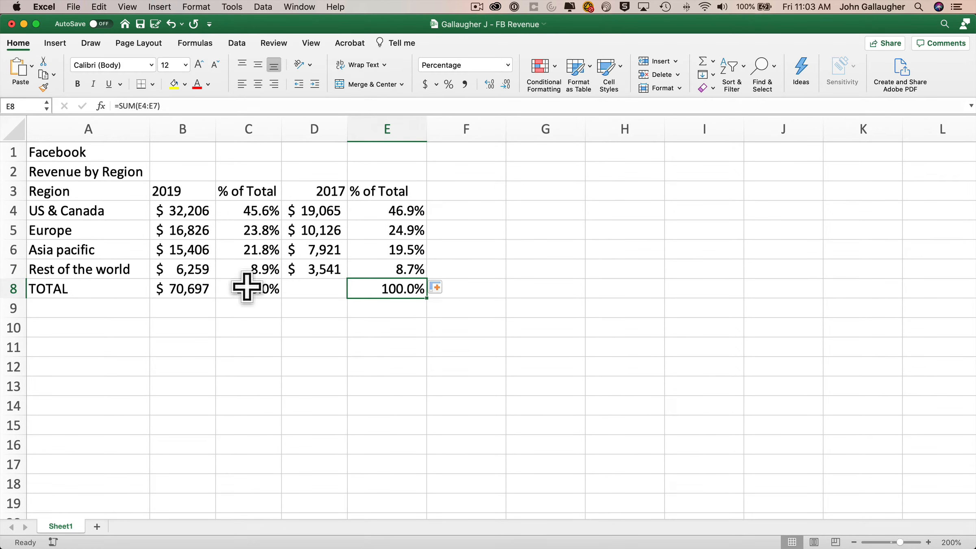
left_click(186, 292)
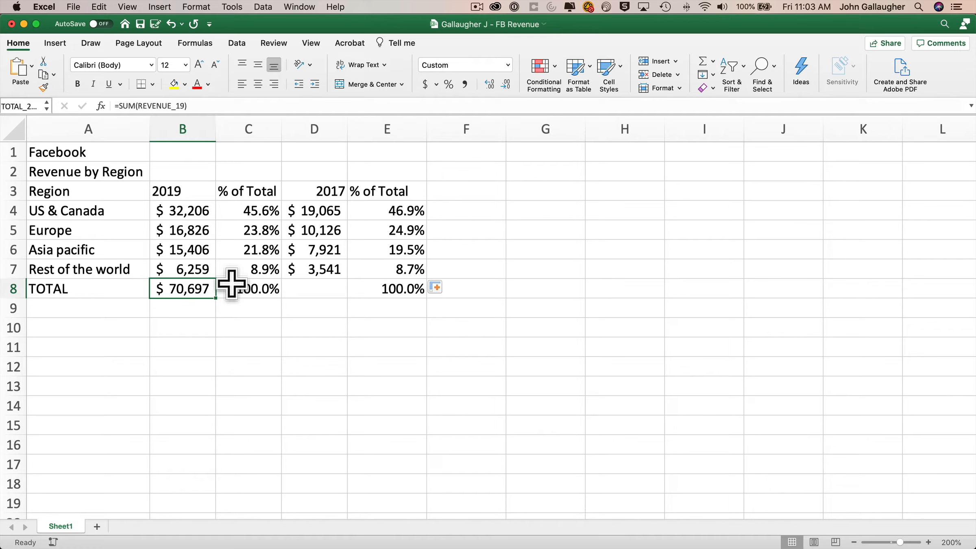
Undo the row-8 fill and change B8's total to =SUM(B4:B7).
left_click_drag(214, 296, 427, 307)
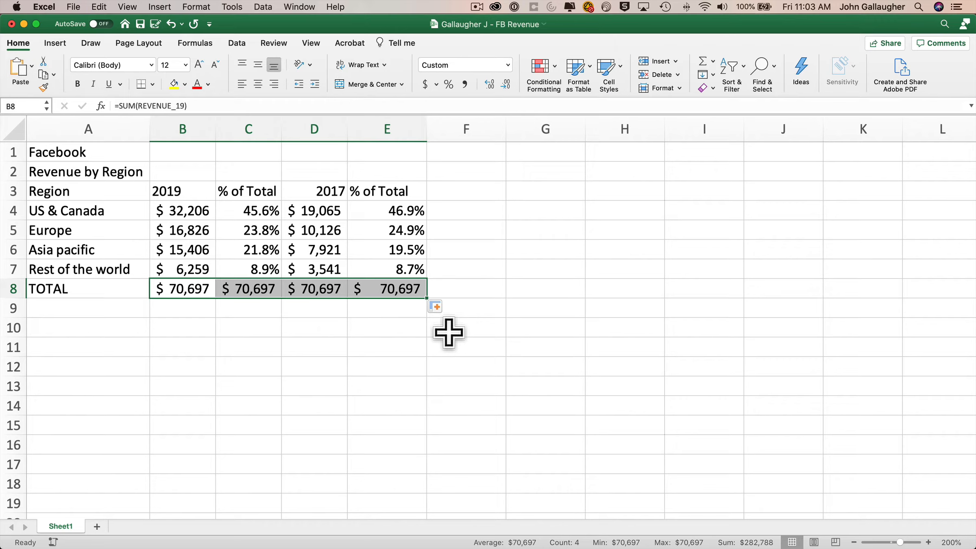
key("super+z")
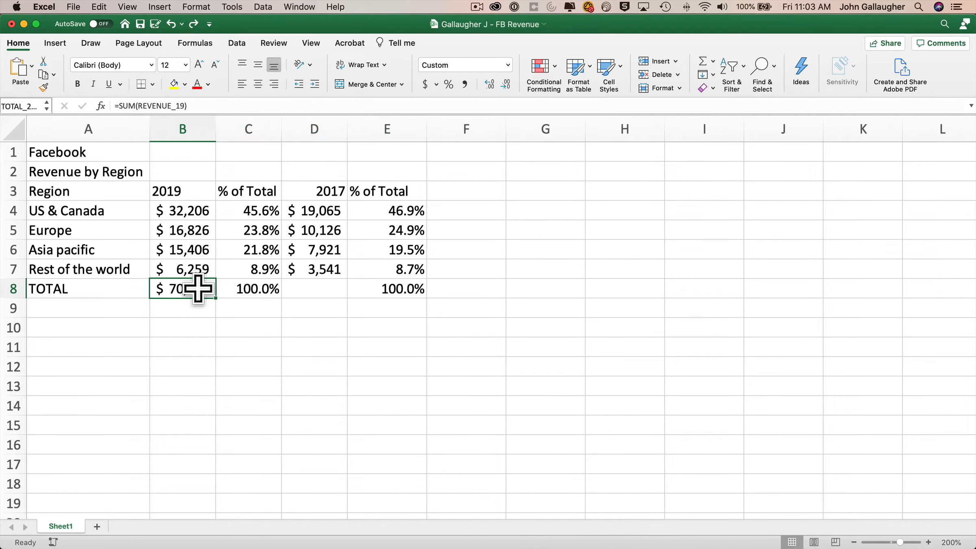
double_click(192, 286)
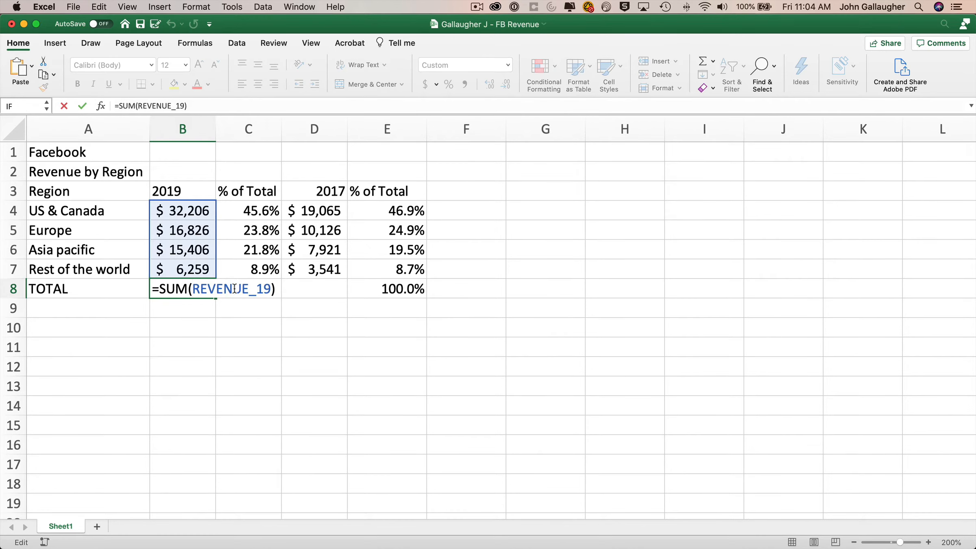
double_click(232, 289)
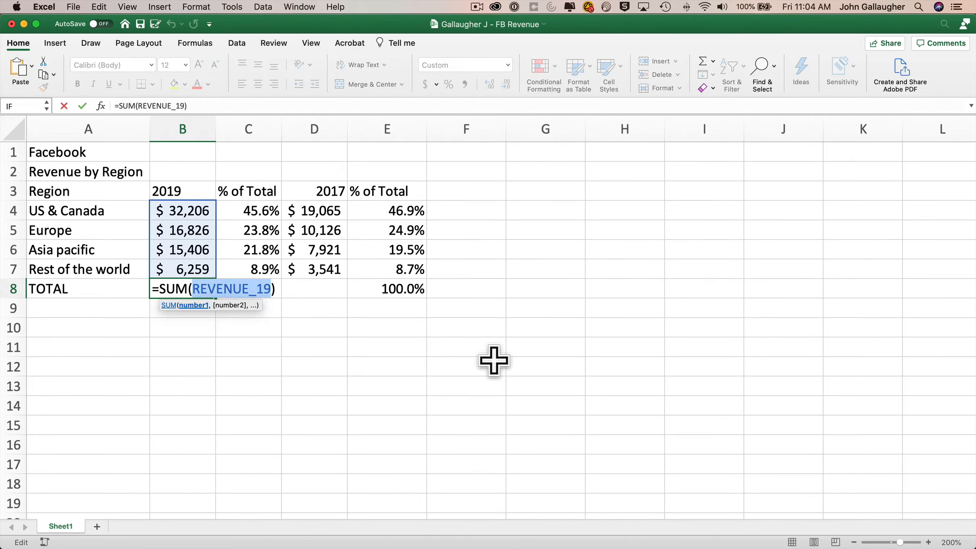
key("Up")
key("Up")
key("Up")
key("Up")
key("shift+Down")
key("shift+Down")
key("shift+Down")
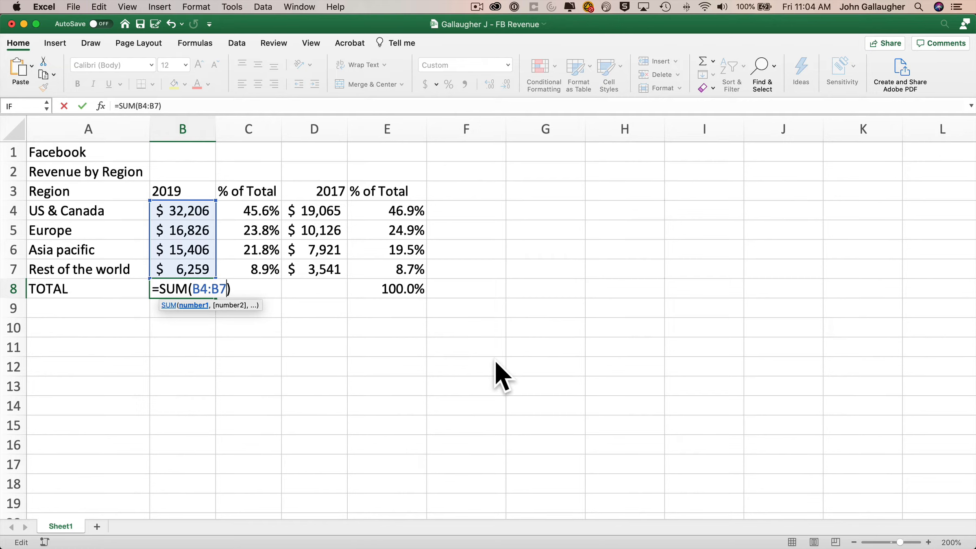
key("Return")
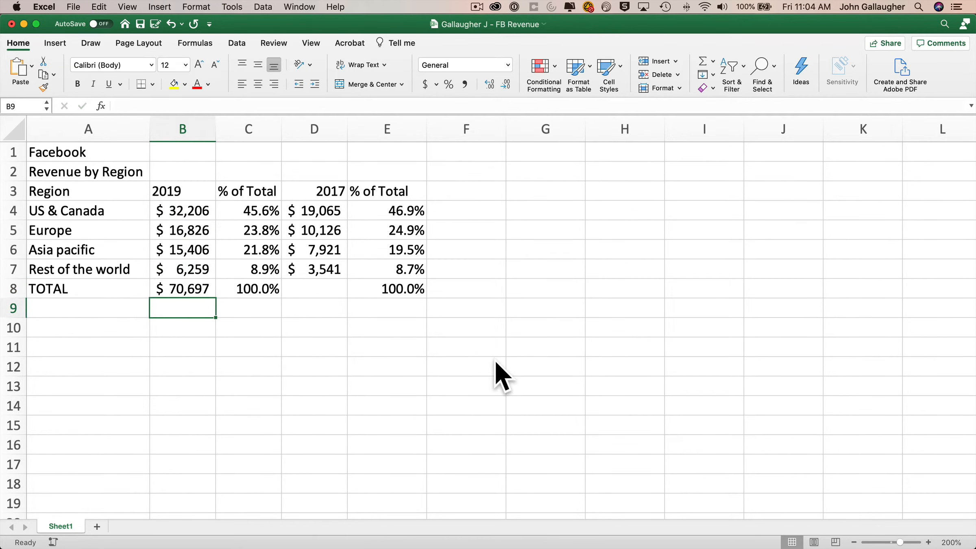
Copy B8's SUM formula across C8:E8 and check the resulting totals.
left_click(201, 290)
left_click_drag(215, 298, 404, 299)
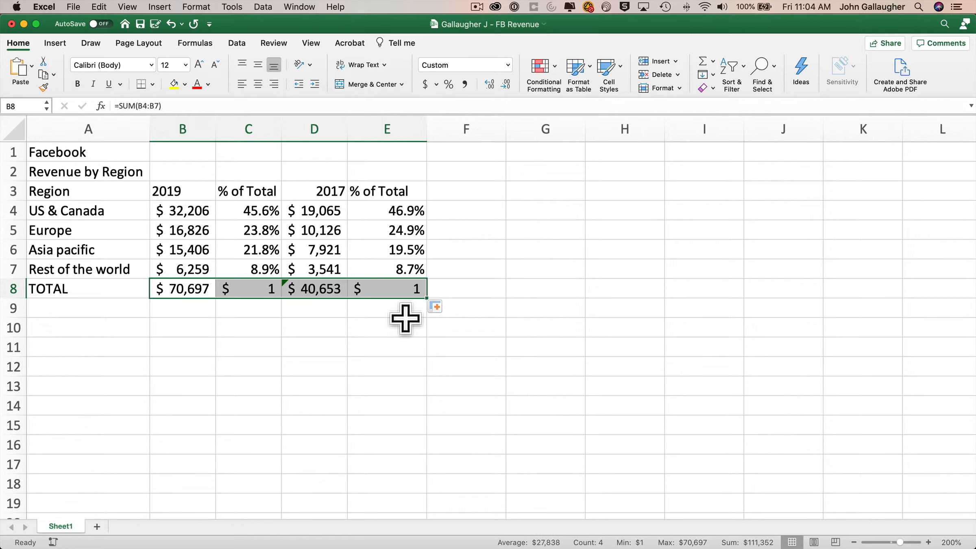
left_click(259, 287)
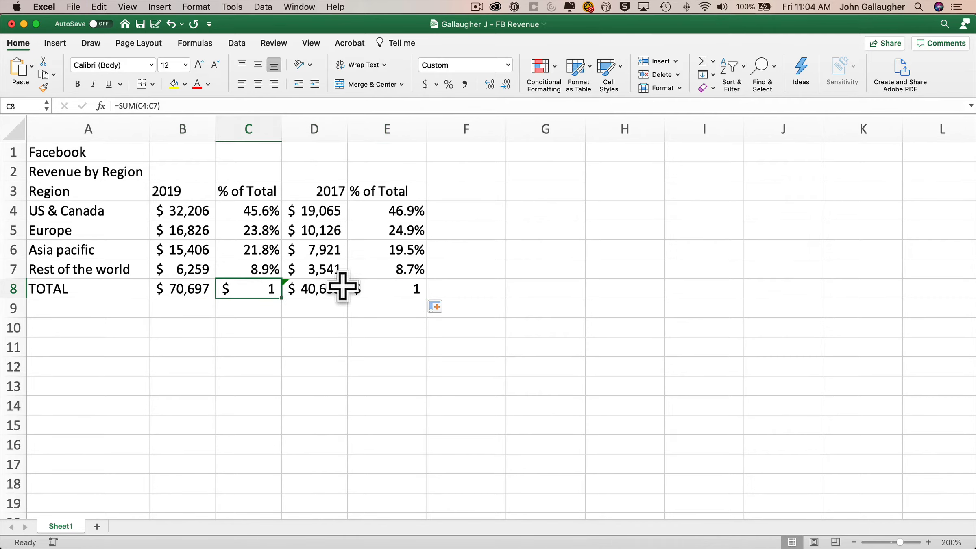
double_click(236, 291)
key("Escape")
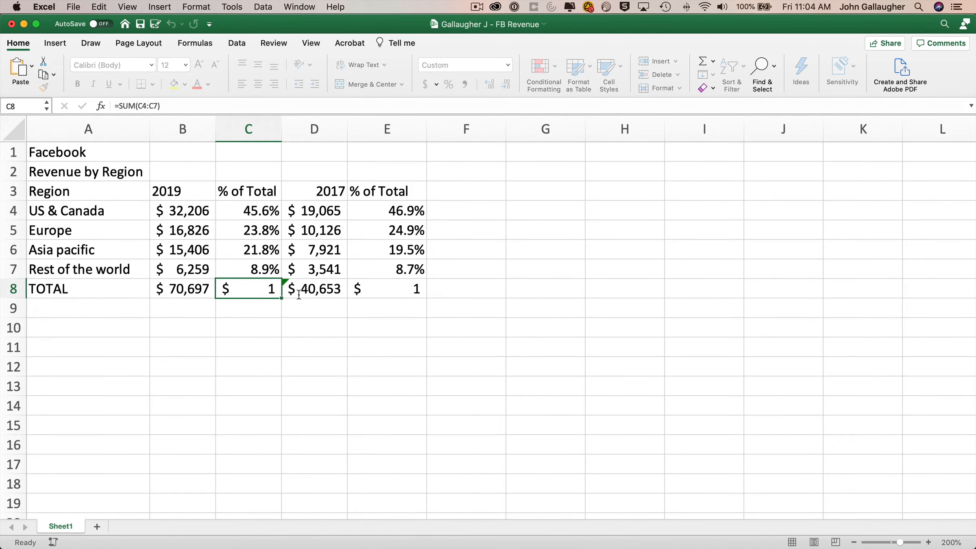
double_click(309, 290)
key("Escape")
left_click(386, 290)
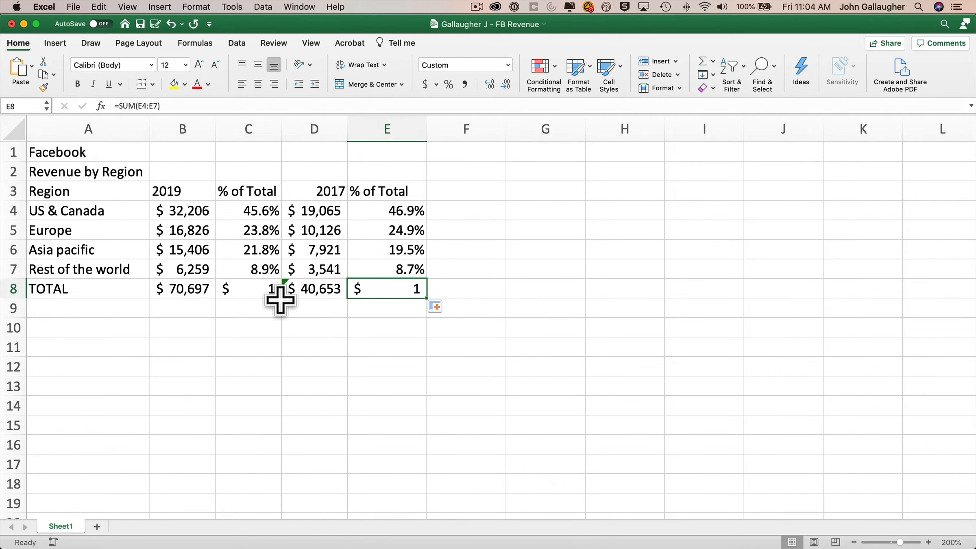
Apply C7's percentage format to C8 and E8 with Format Painter.
left_click(262, 270)
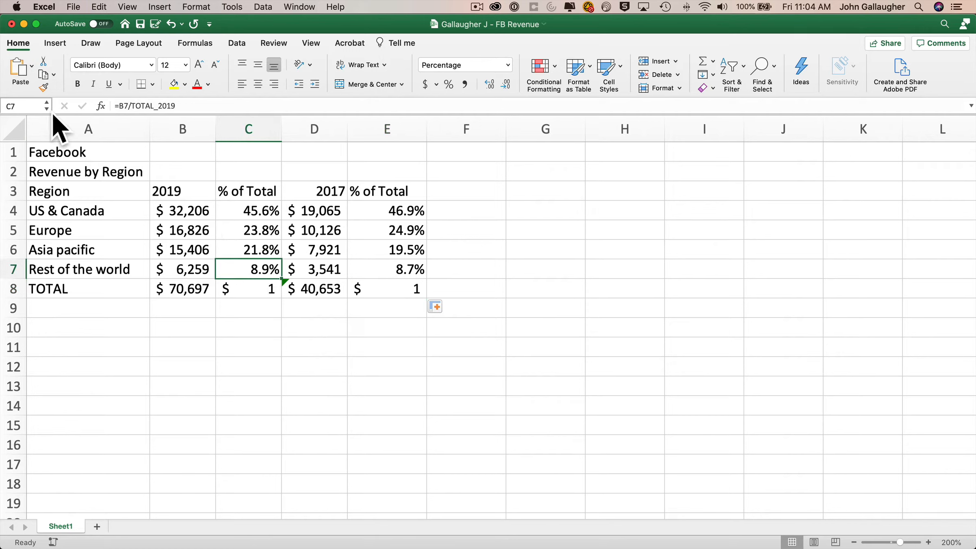
left_click(41, 86)
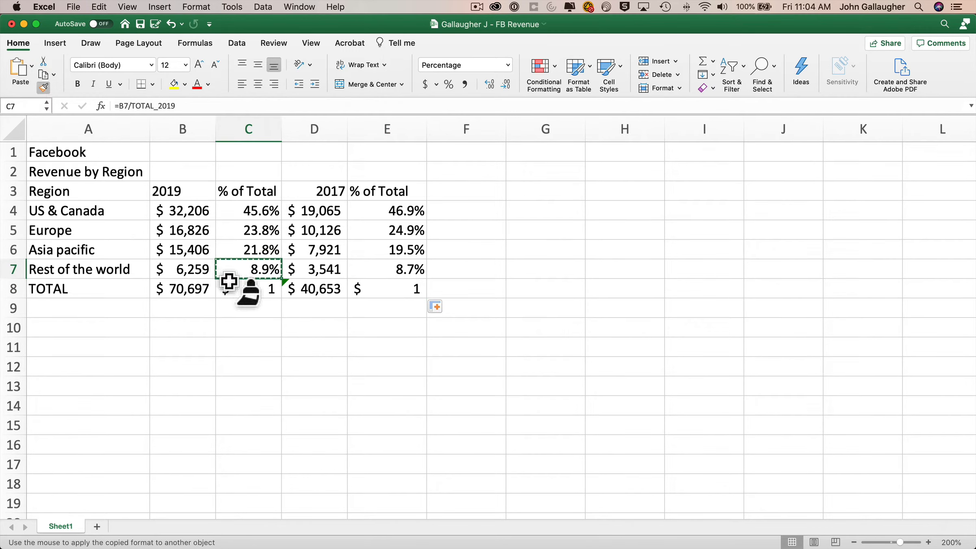
left_click(252, 286)
left_click(399, 287)
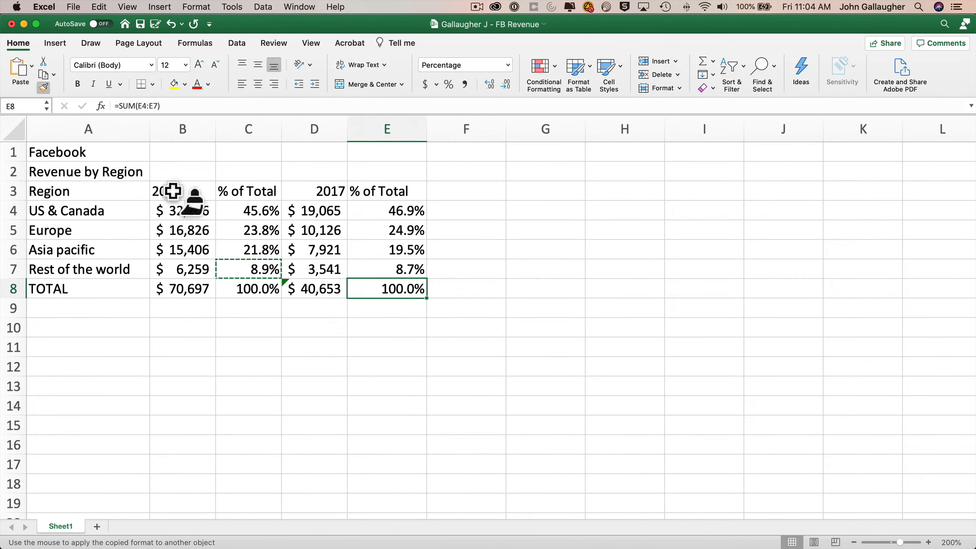
left_click(42, 87)
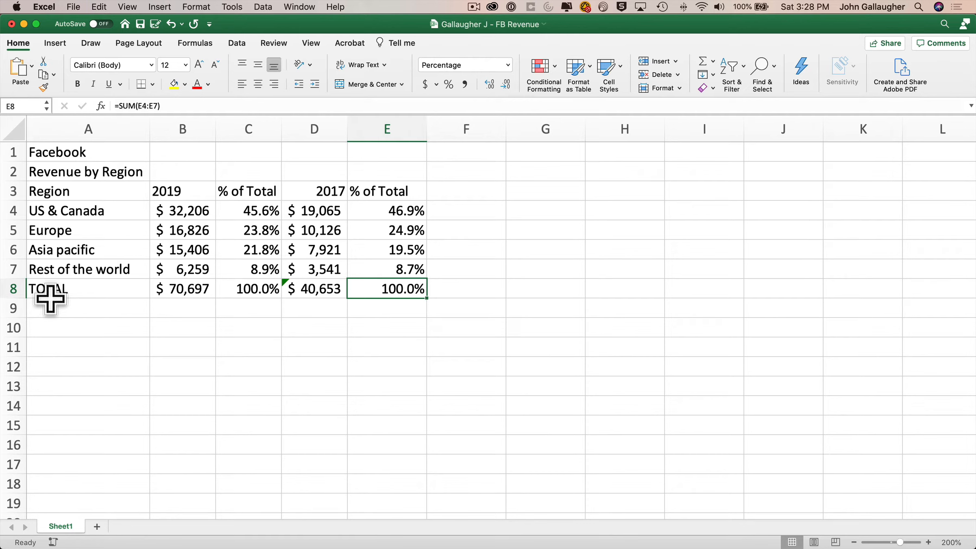
Label cell A9 'AVERAGE'.
left_click(52, 305)
type("AV")
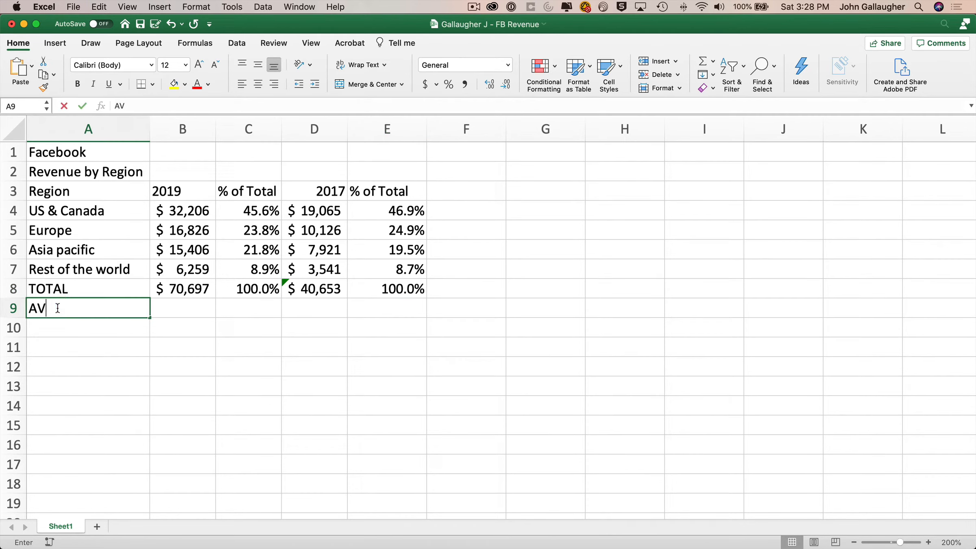
type("ERAGE")
key("Tab")
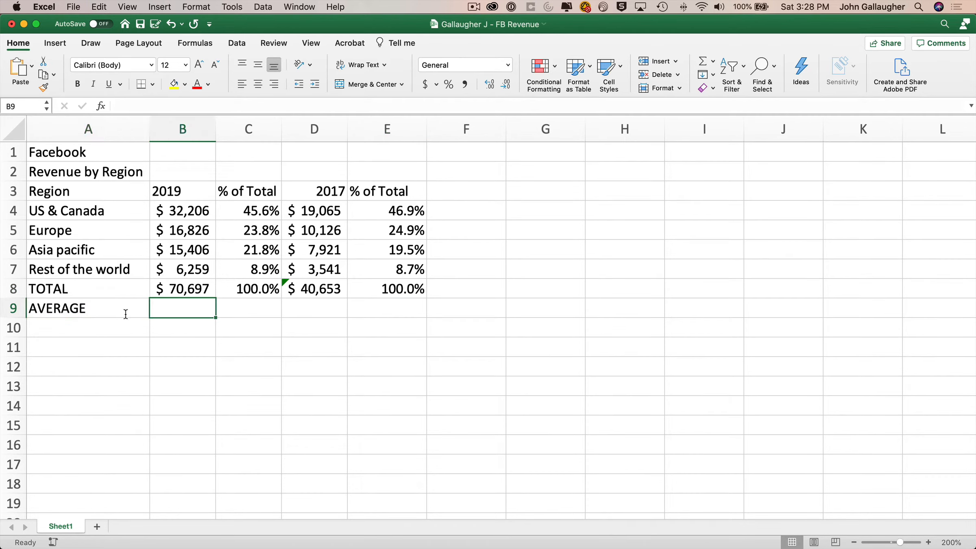
Insert an AutoSum Average in B9 over the four 2019 region values, giving 17674.25.
left_click(713, 61)
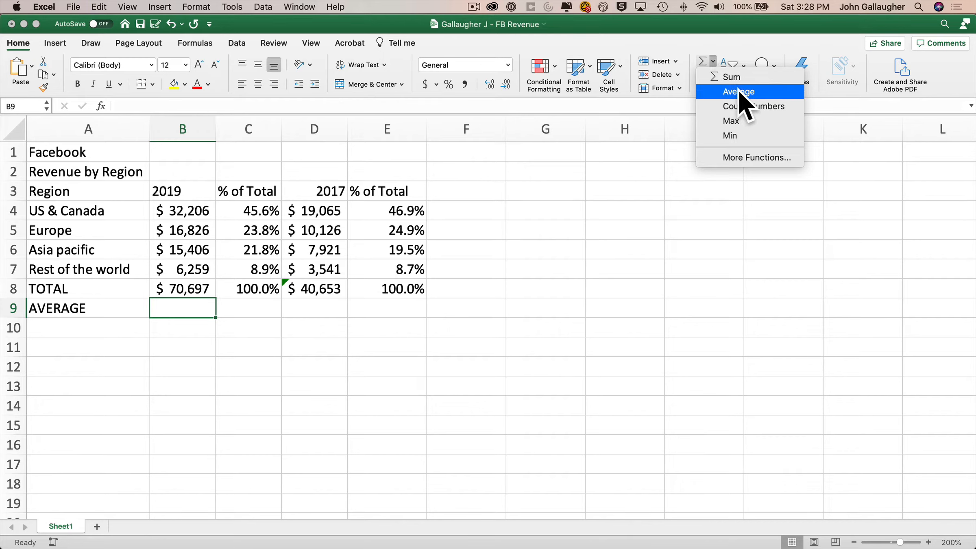
left_click(740, 92)
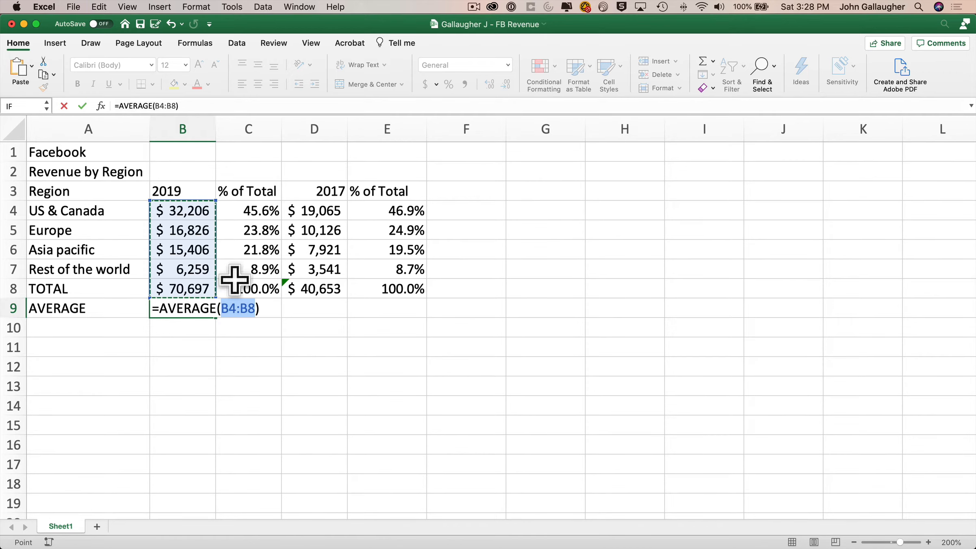
left_click_drag(184, 211, 188, 266)
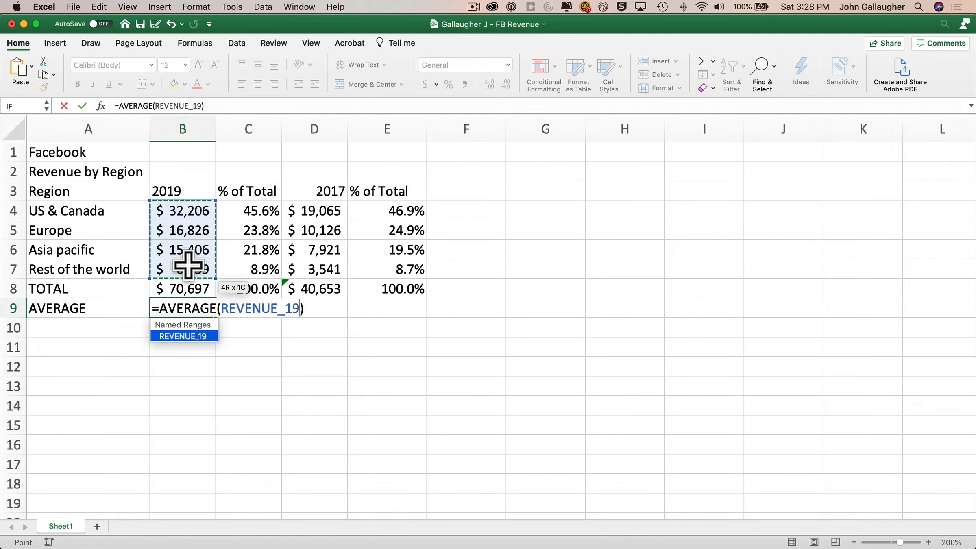
left_click_drag(188, 265, 188, 265)
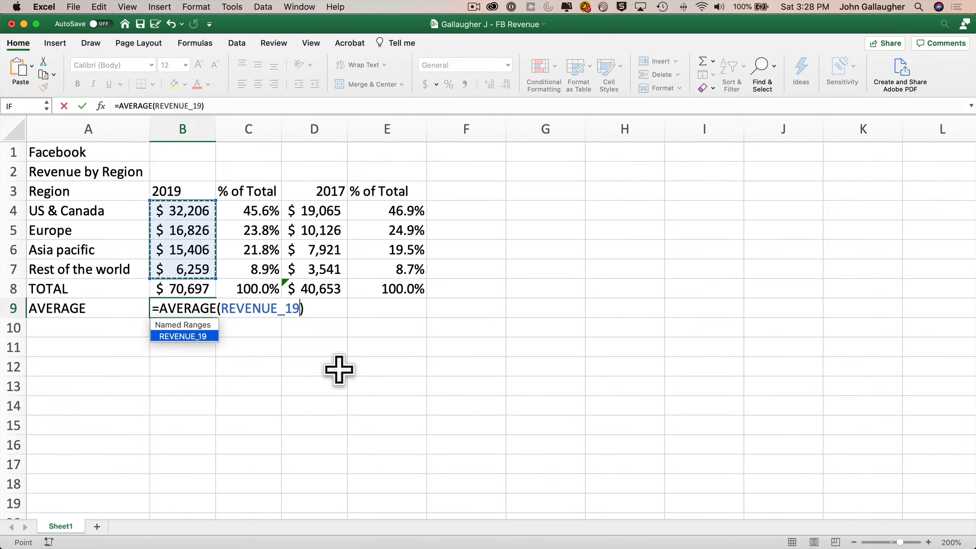
key("Return")
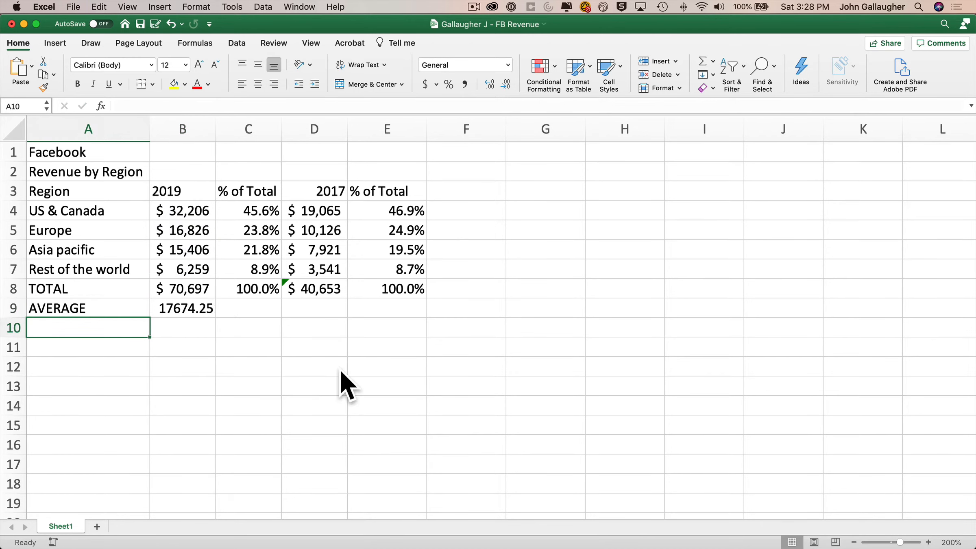
Change B9 to =AVERAGE(B4:B7) and fill it across C9:E9.
left_click(209, 311)
left_click_drag(217, 317, 406, 308)
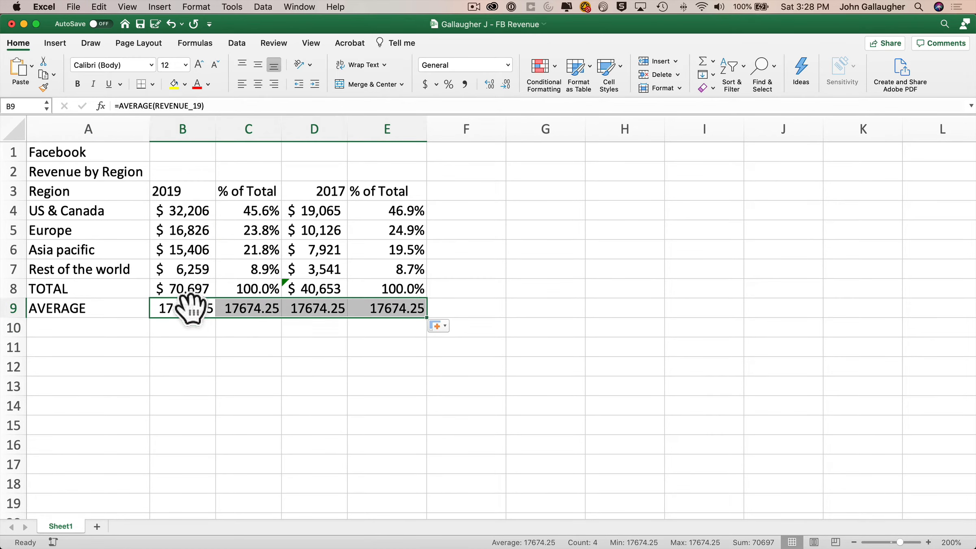
left_click(191, 309)
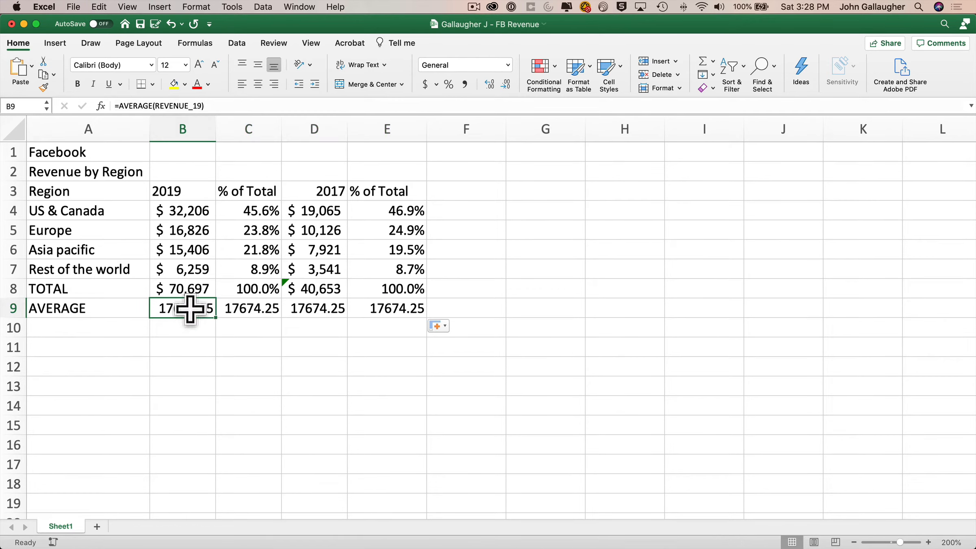
double_click(179, 105)
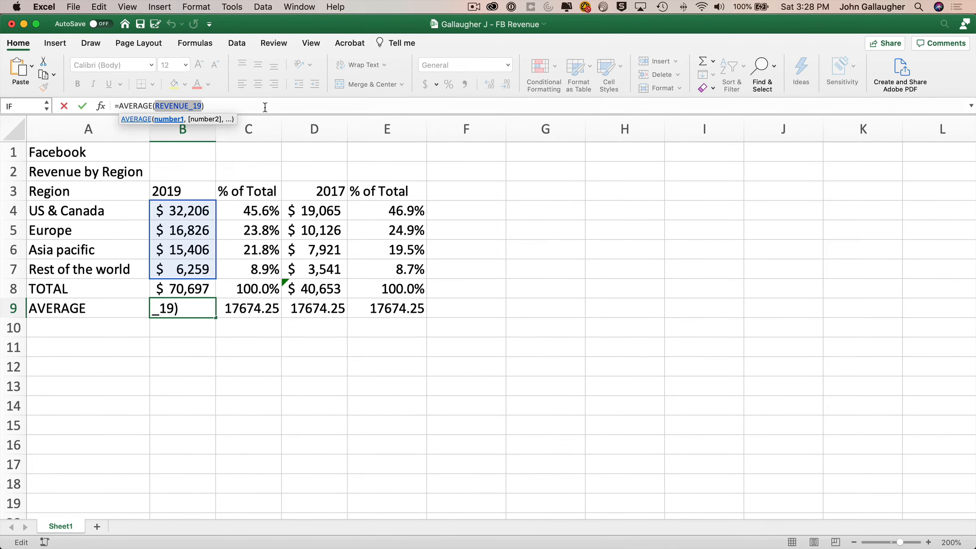
type("B4:B7")
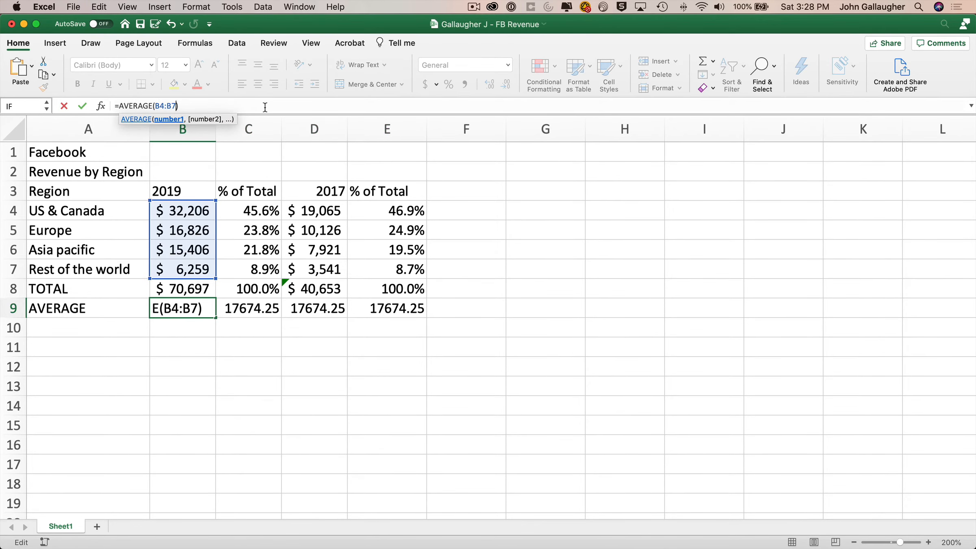
key("Return")
left_click(209, 300)
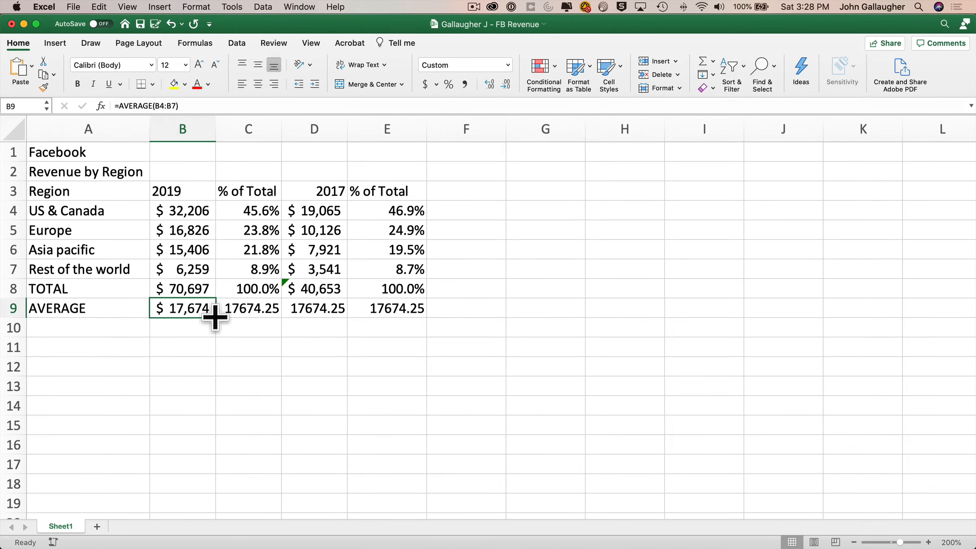
left_click_drag(214, 317, 413, 311)
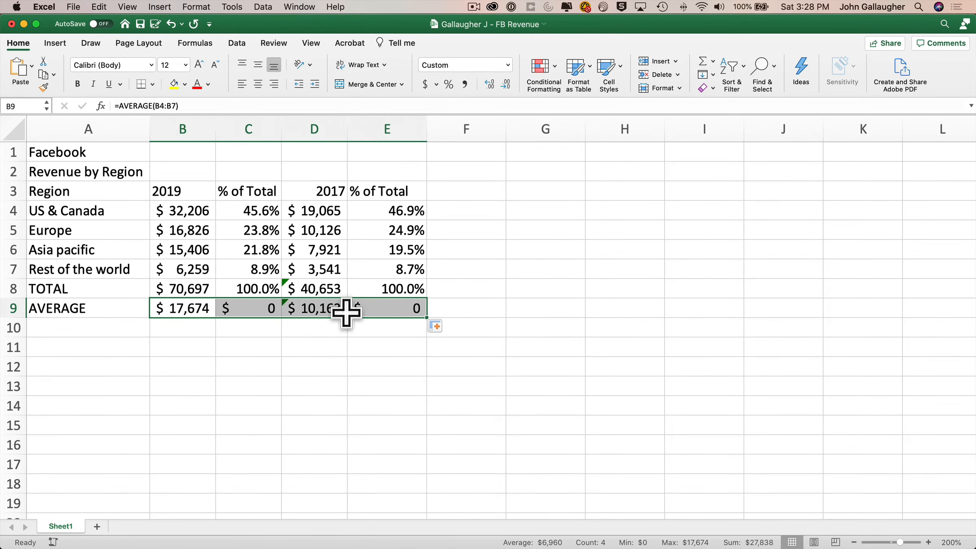
Copy the TOTAL row's B8:E8 formatting onto B9:E9 with Format Painter.
left_click_drag(194, 287, 381, 279)
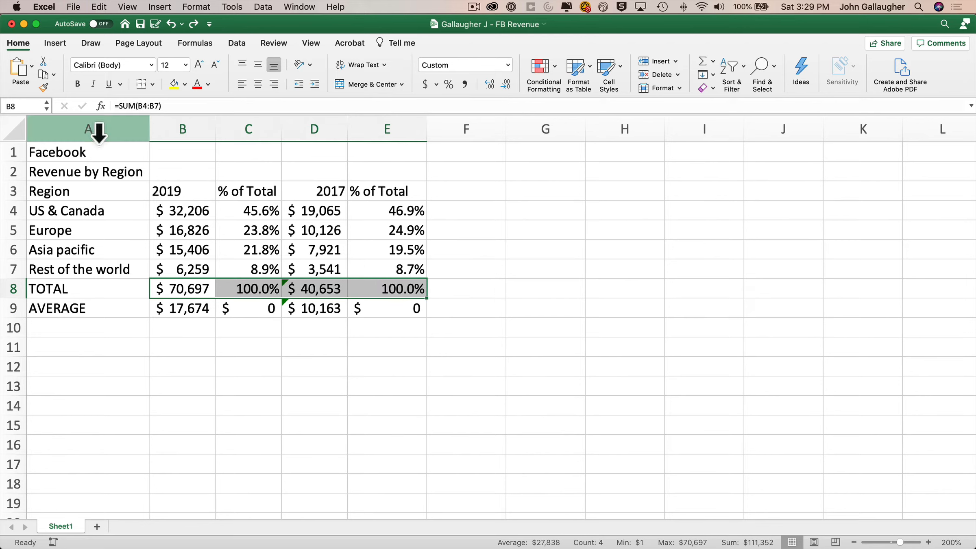
left_click(44, 87)
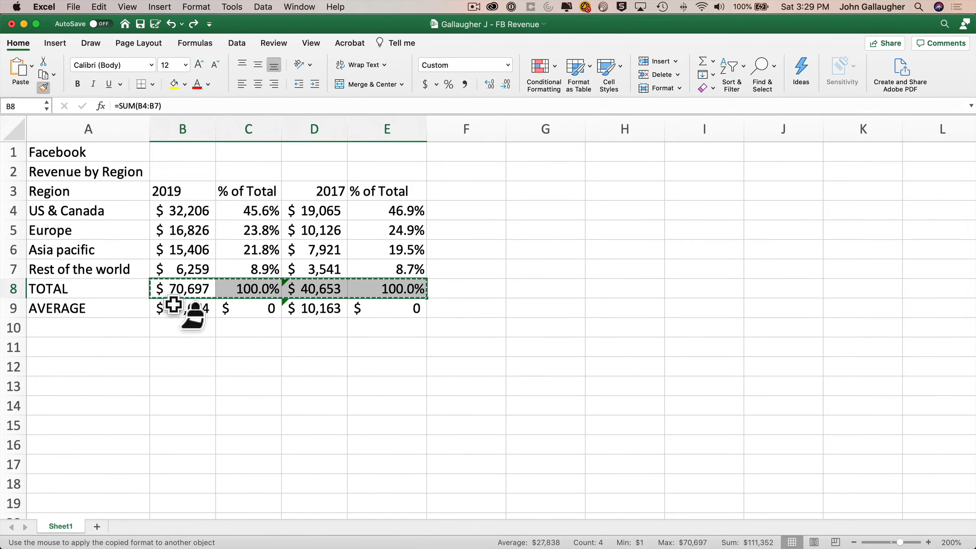
left_click_drag(179, 308, 369, 303)
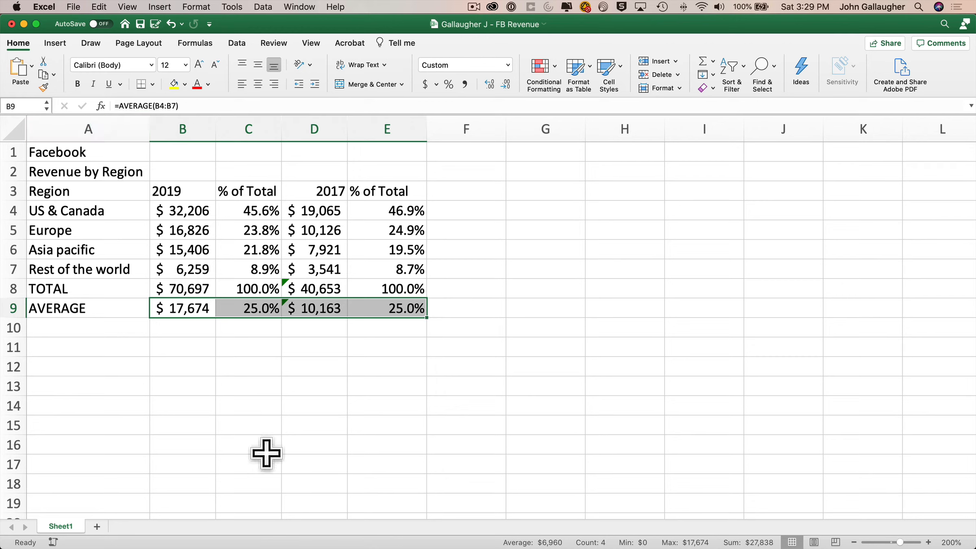
double_click(189, 310)
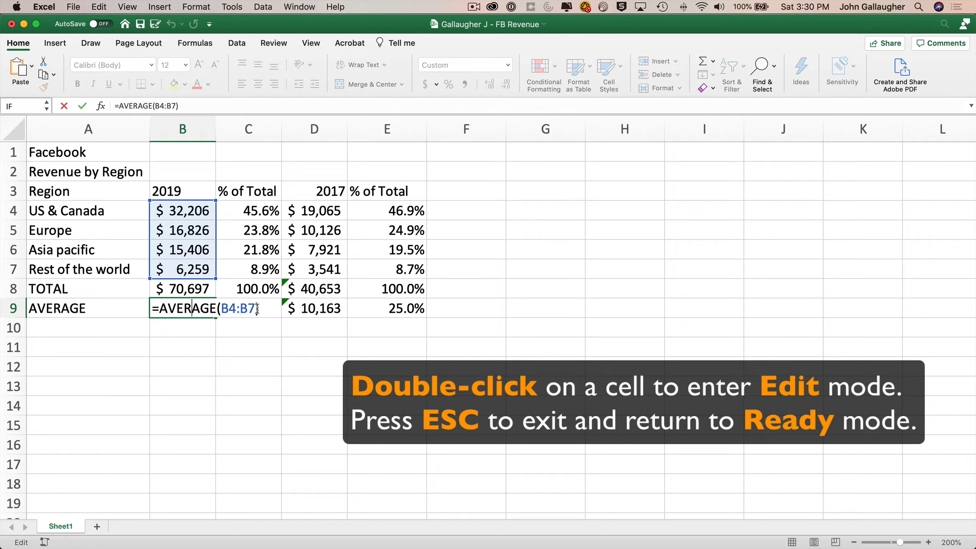
key("Escape")
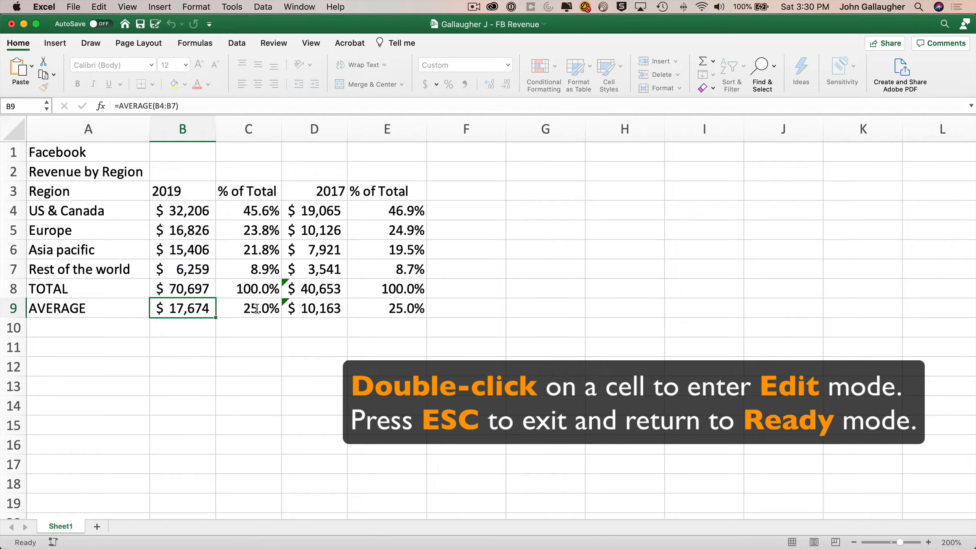
double_click(257, 308)
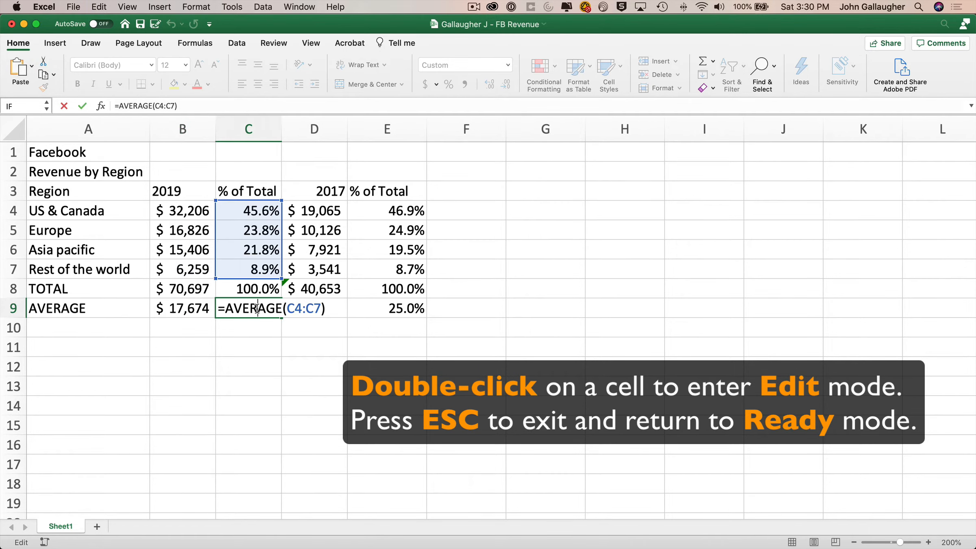
key("Escape")
double_click(322, 308)
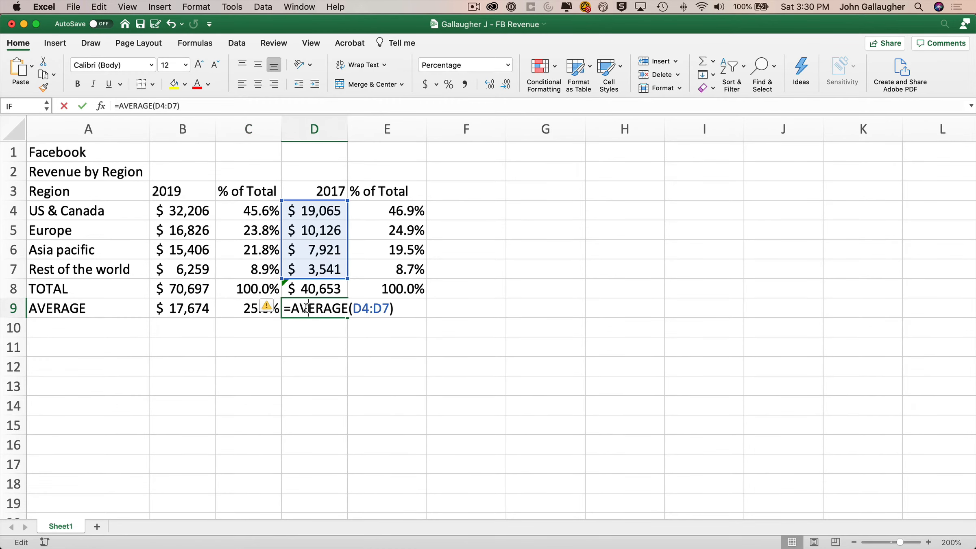
key("Escape")
double_click(376, 309)
key("Escape")
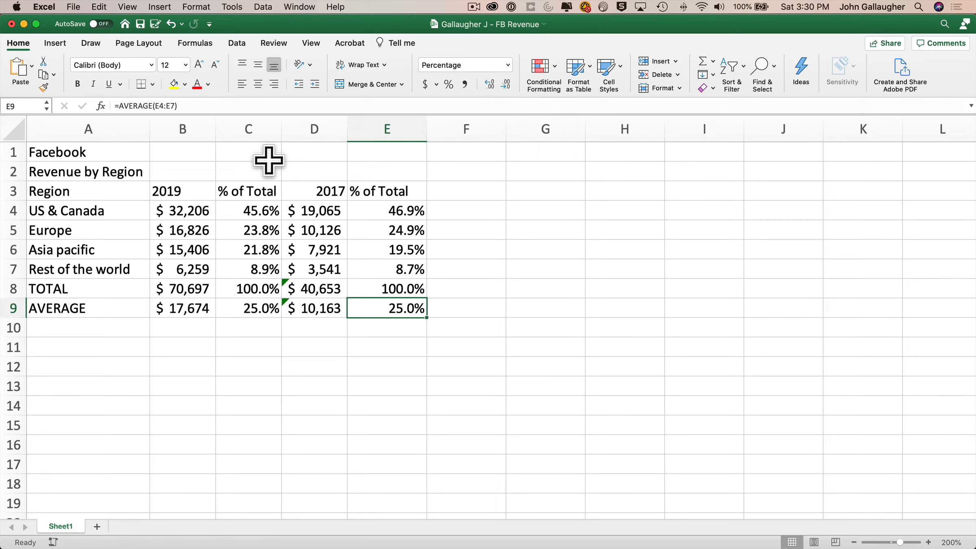
Turn Show Formulas on to review every formula, then off again.
left_click(191, 44)
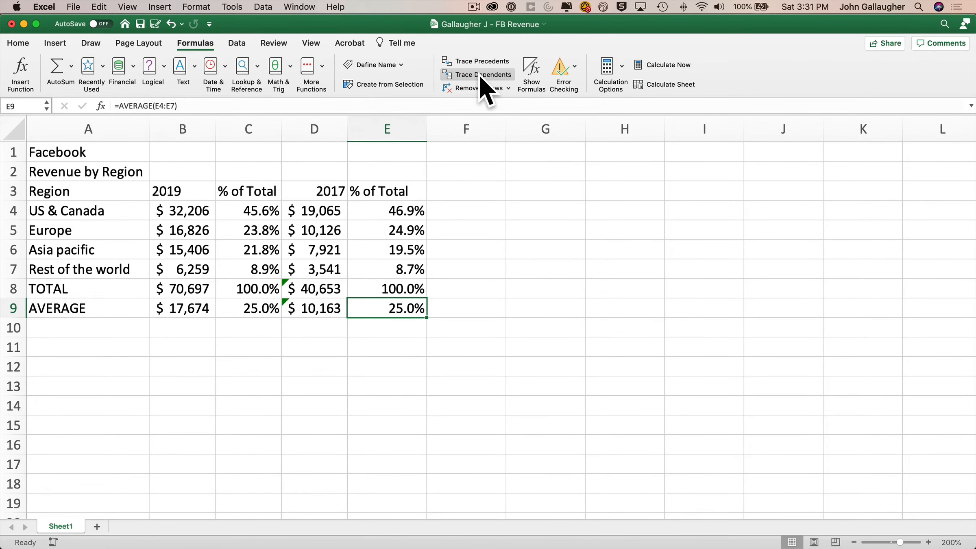
left_click(531, 69)
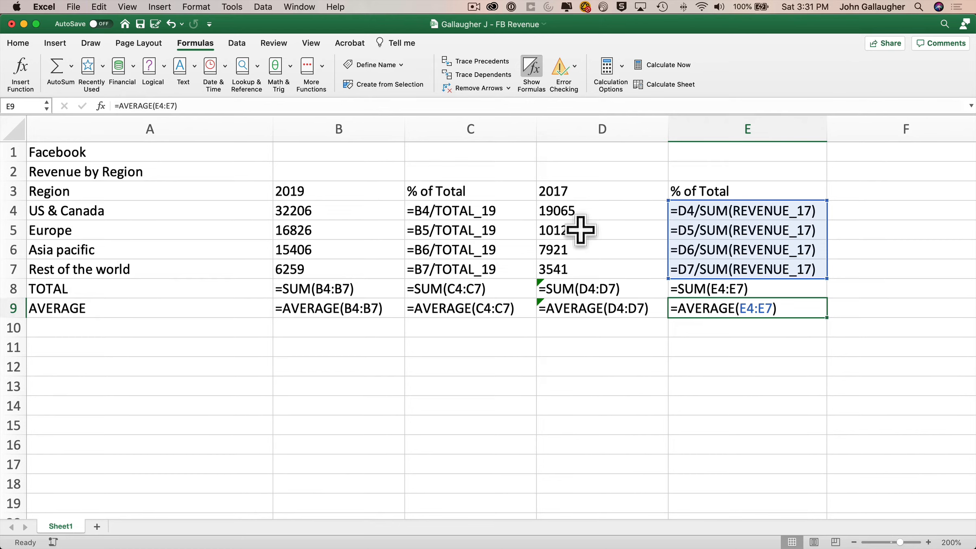
left_click(533, 74)
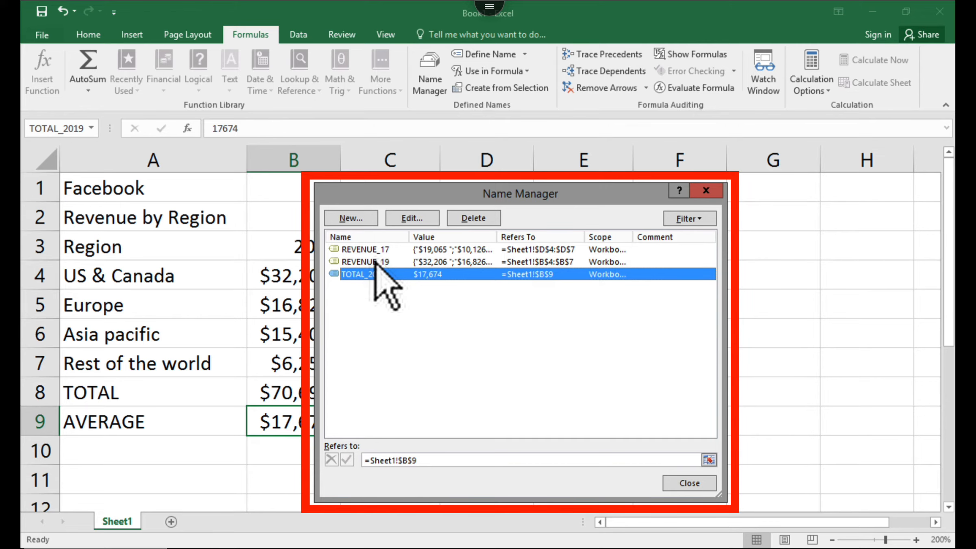
In Name Manager, change the TOTAL_2019 entry's name to TOTAL_19 and confirm.
double_click(374, 275)
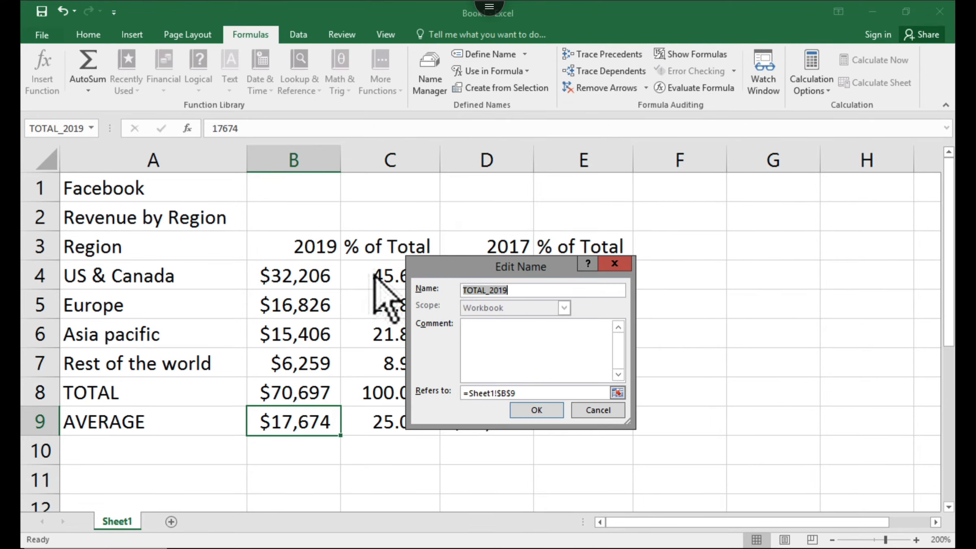
left_click(524, 291)
key("BackSpace")
key("BackSpace")
key("BackSpace")
key("BackSpace")
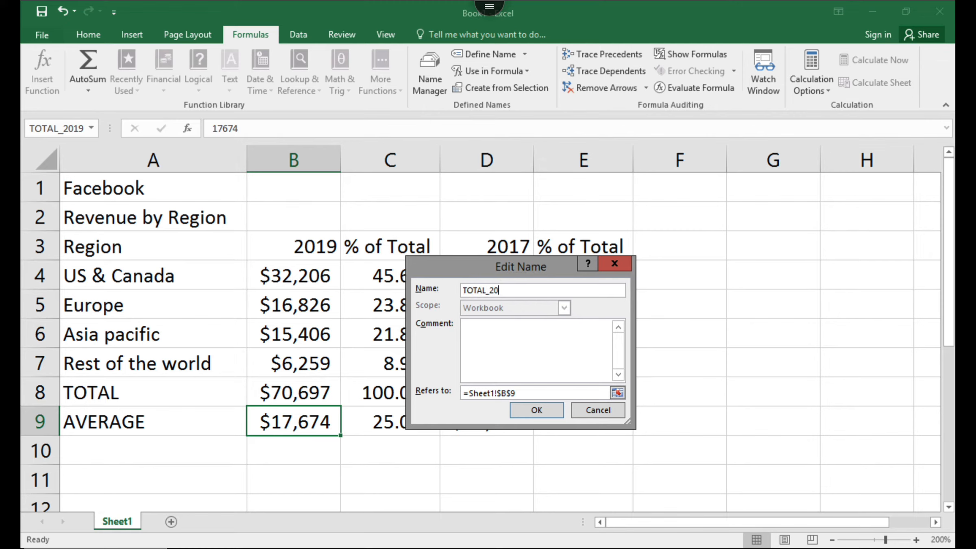
type("19")
left_click(536, 411)
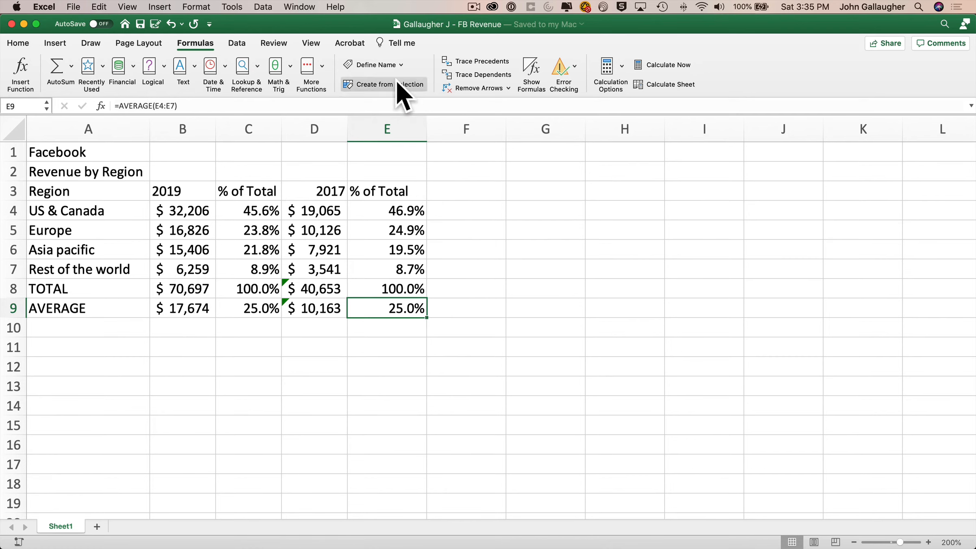
Define a new name TOTAL_19 pointing to the 2019 total in B8.
left_click(402, 65)
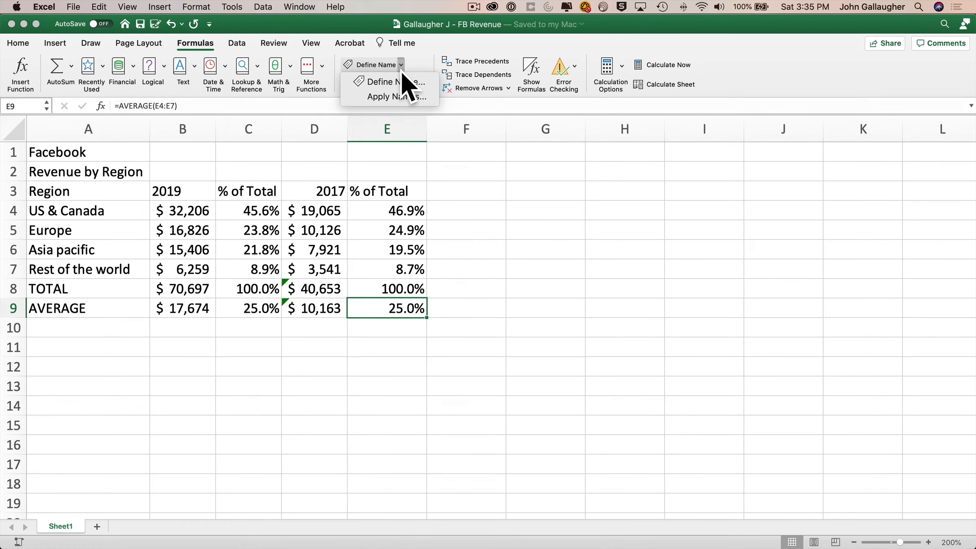
left_click(401, 80)
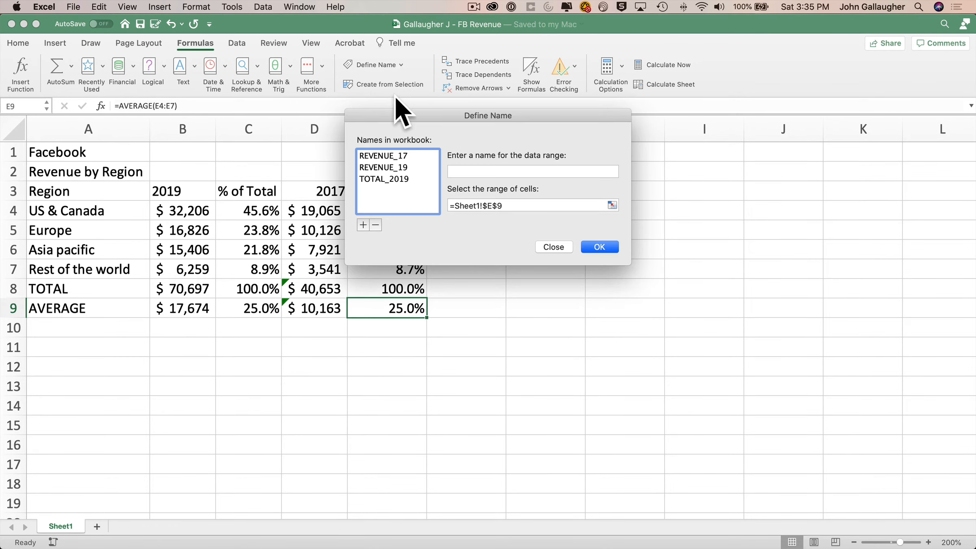
left_click(384, 179)
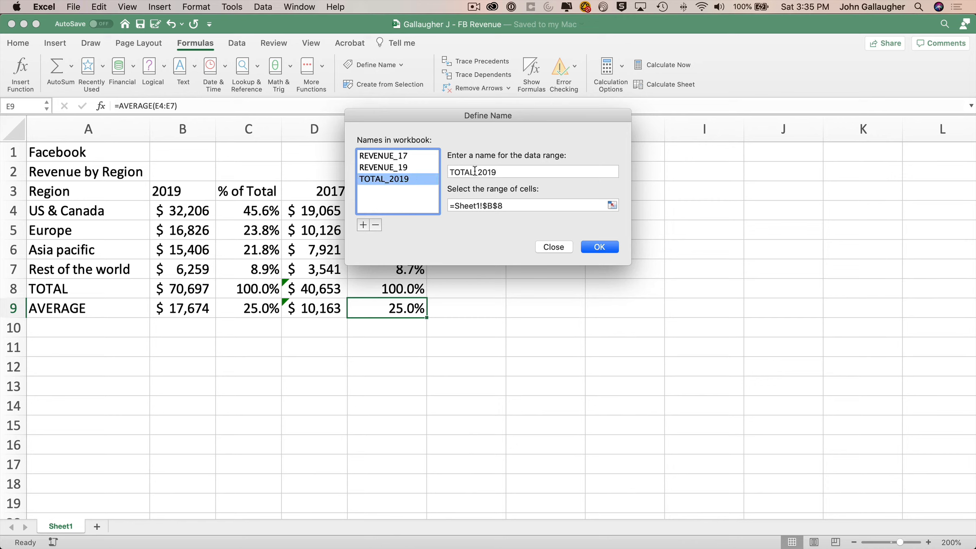
left_click(488, 172)
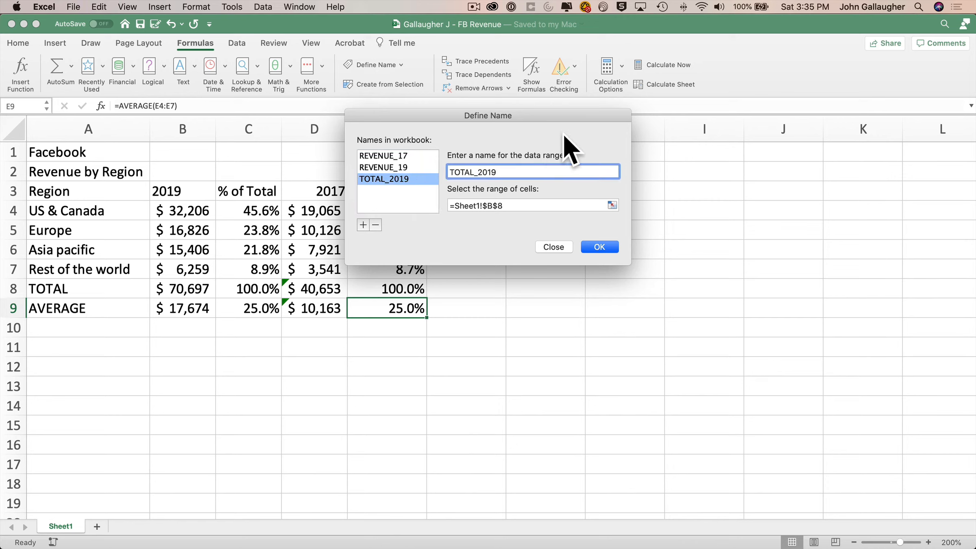
key("BackSpace")
key("BackSpace")
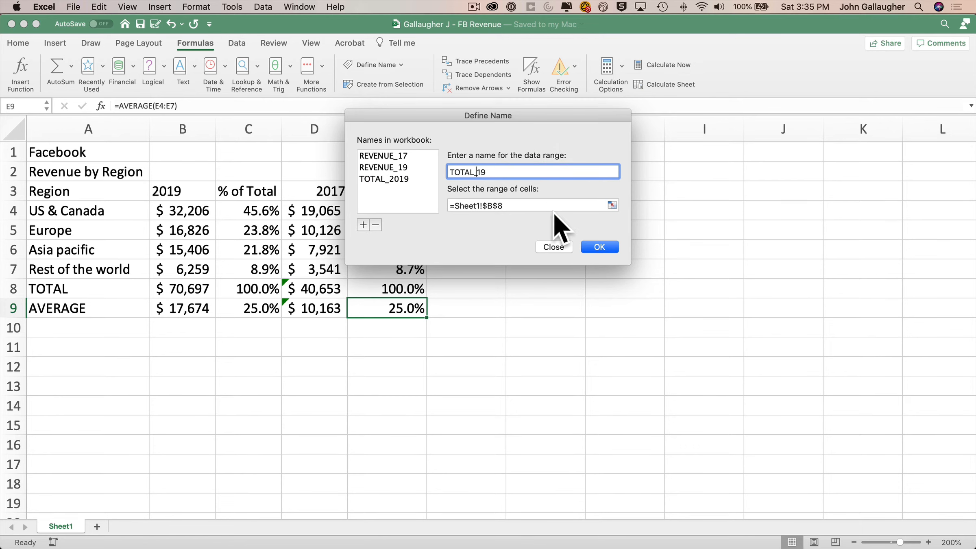
left_click(600, 247)
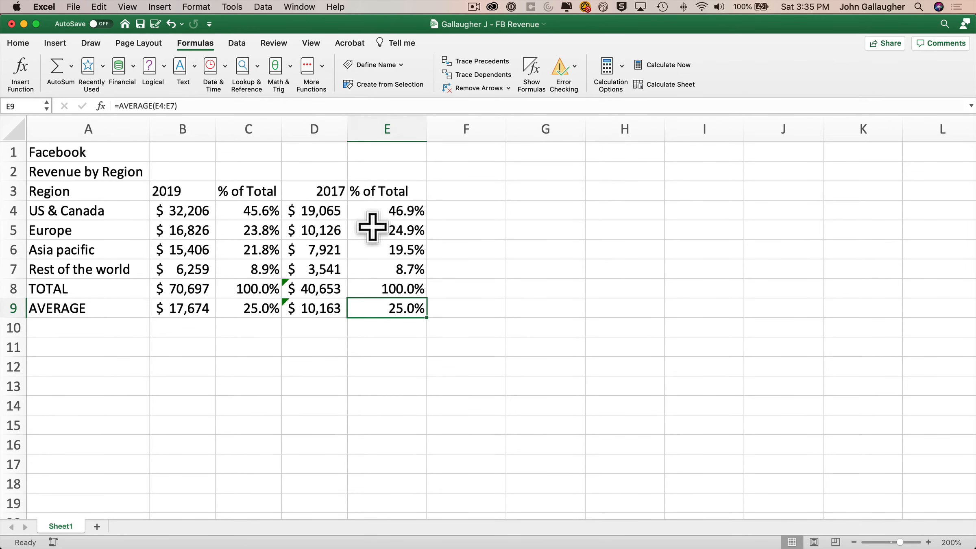
left_click(399, 65)
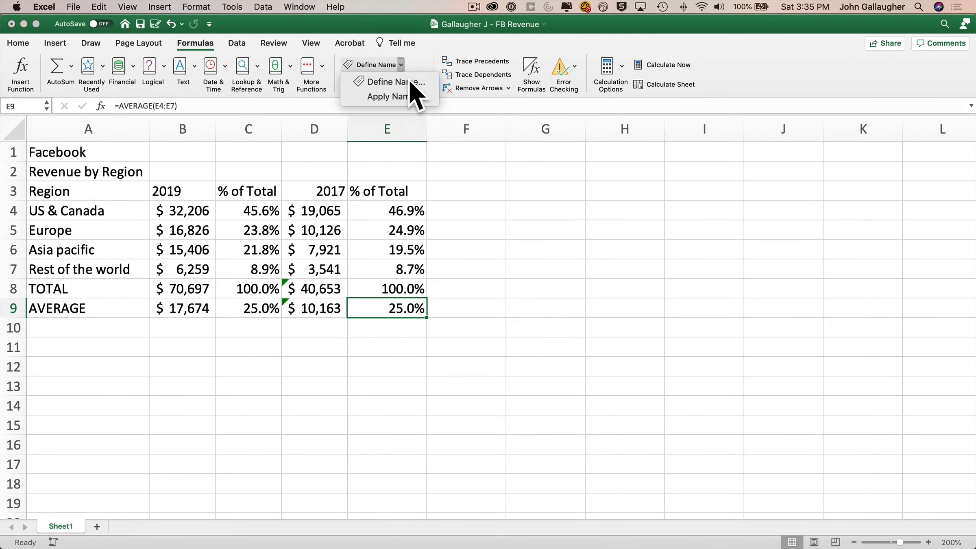
Check TOTAL_19's reference, then remove TOTAL_2019 from the Define Name list.
left_click(411, 80)
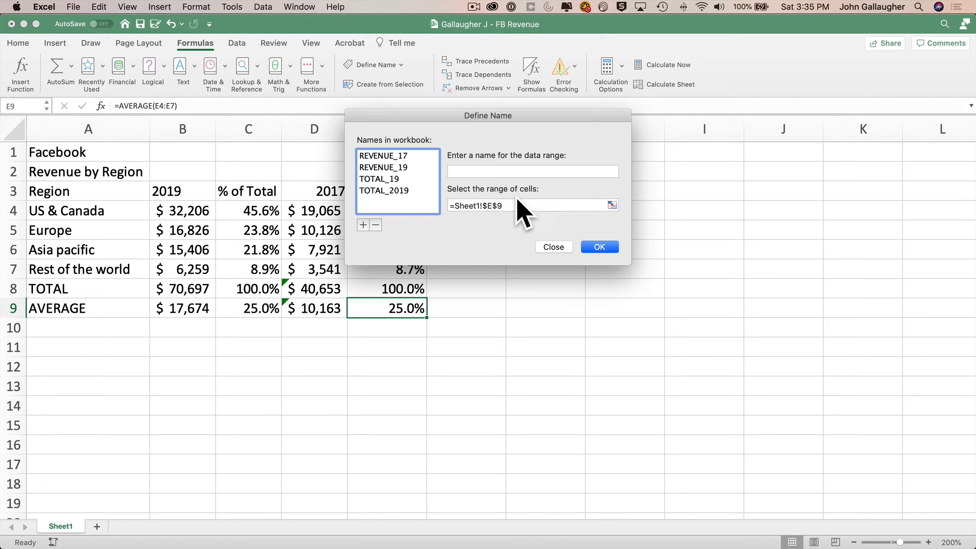
left_click(404, 181)
left_click(407, 191)
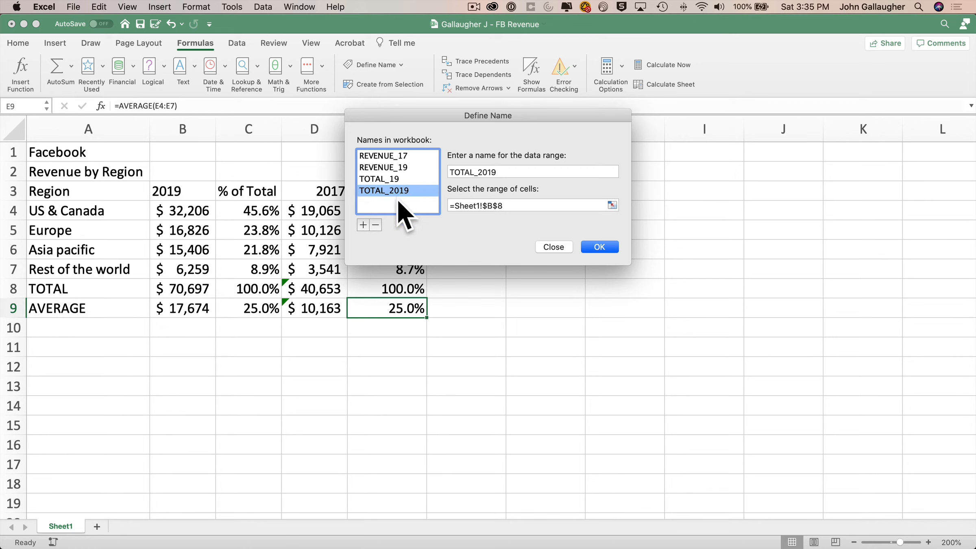
left_click(376, 225)
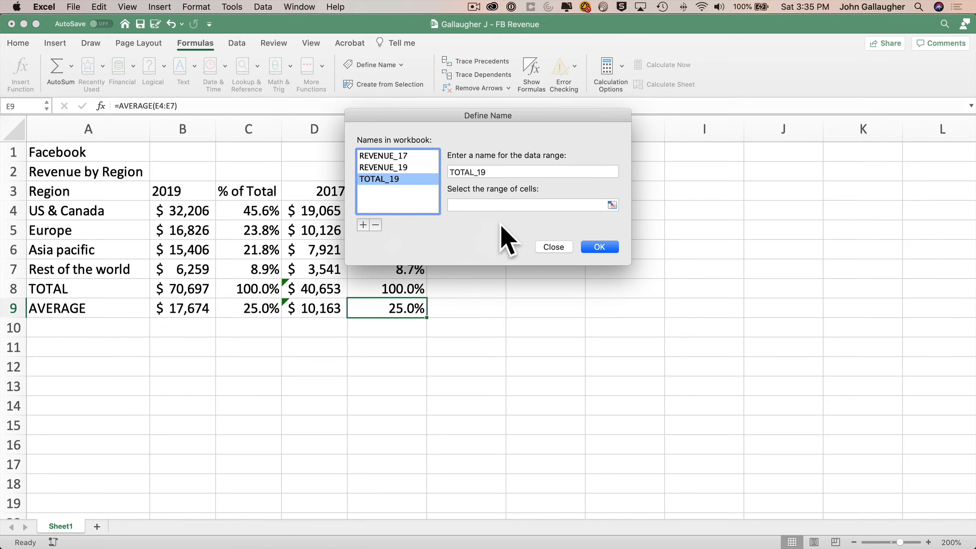
Close Define Name and inspect C4's =B4/TOTAL_2019 formula and its #NAME? error.
left_click(606, 247)
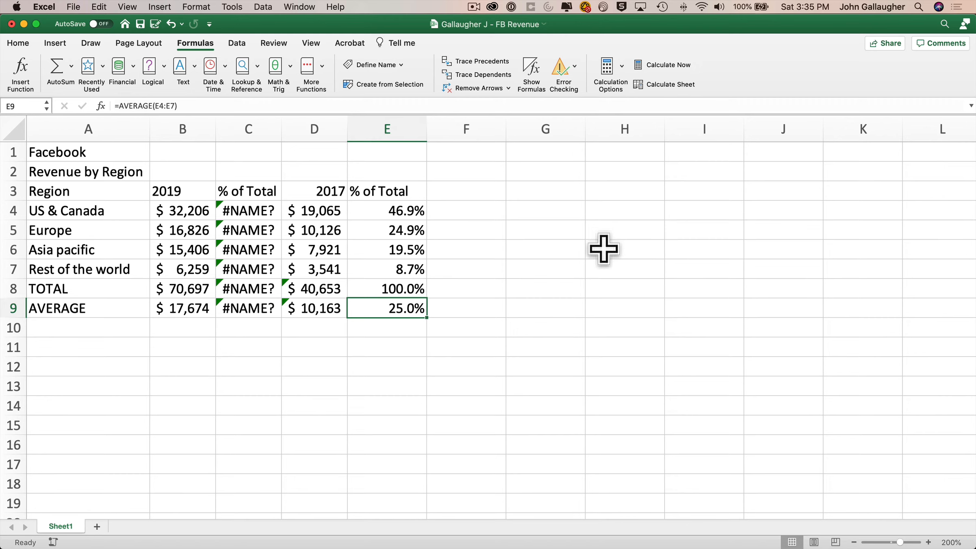
left_click(242, 209)
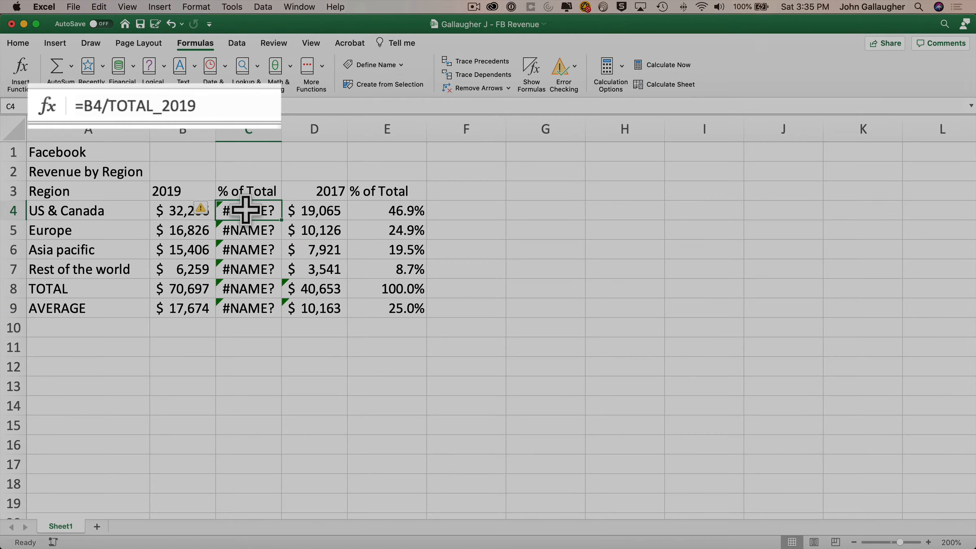
double_click(180, 105)
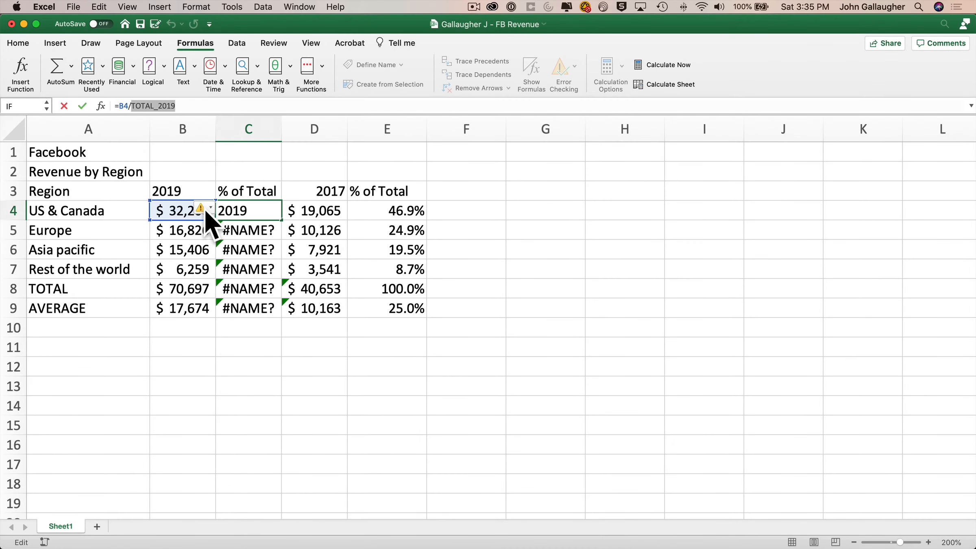
left_click(201, 207)
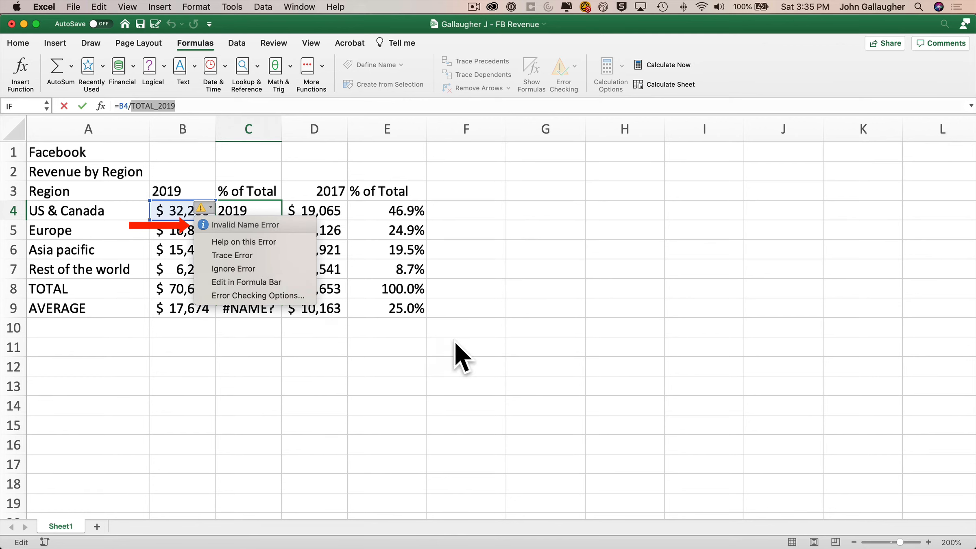
key("Escape")
key("Escape")
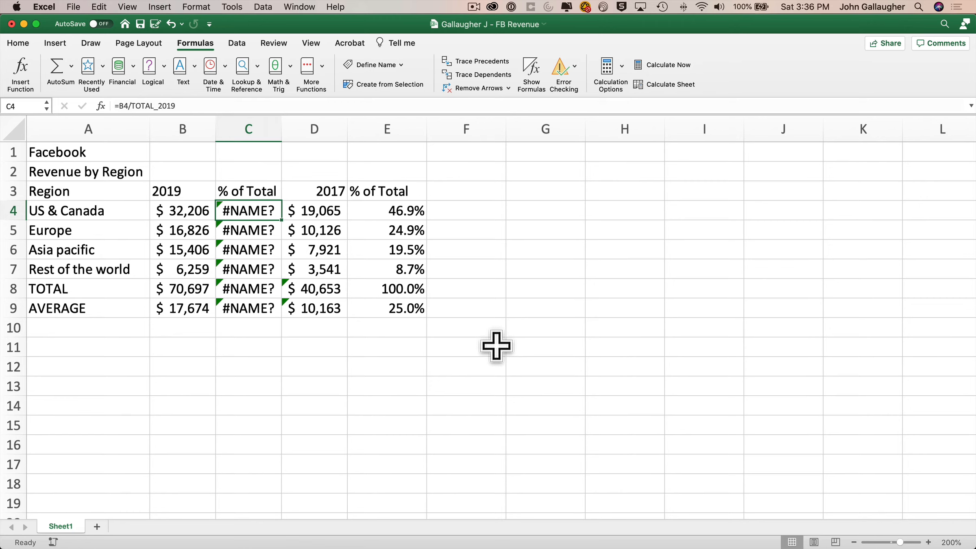
Replace TOTAL_2019 with TOTAL_19 across the sheet, fixing all four column C % of Total formulas.
left_click(945, 25)
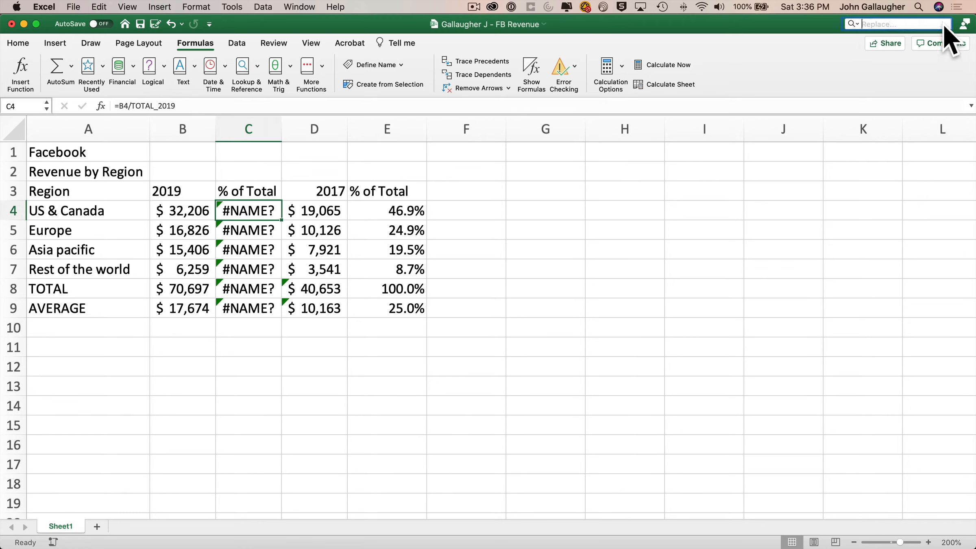
left_click(851, 24)
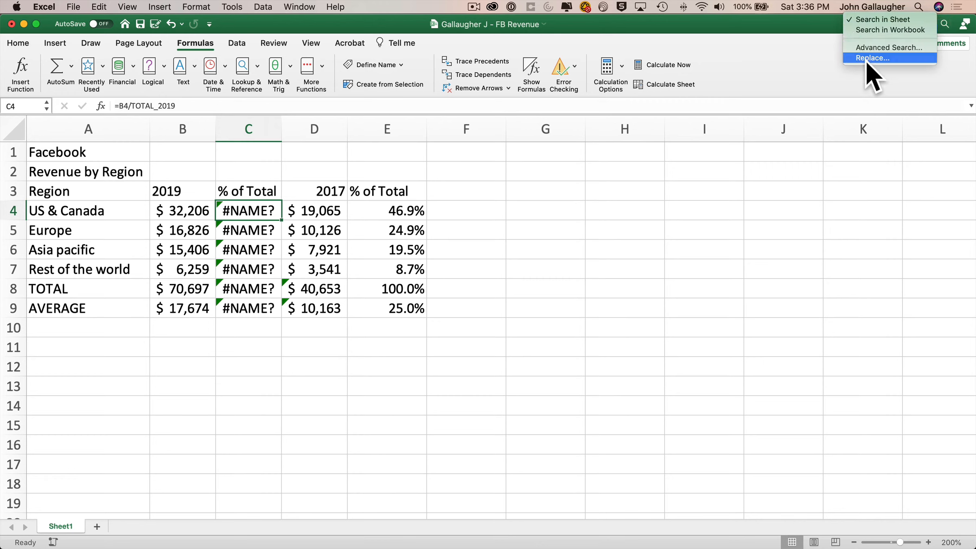
left_click(866, 60)
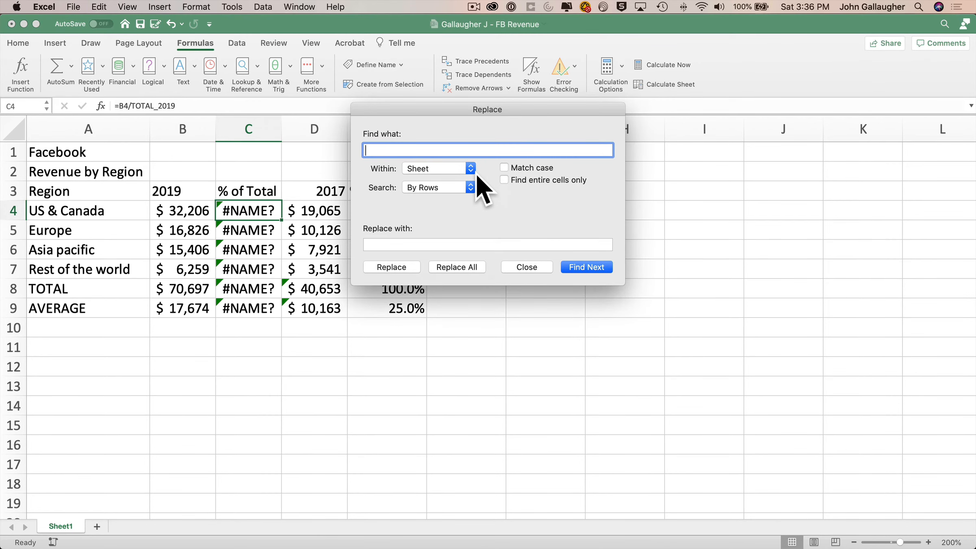
type("TOTAL_2019")
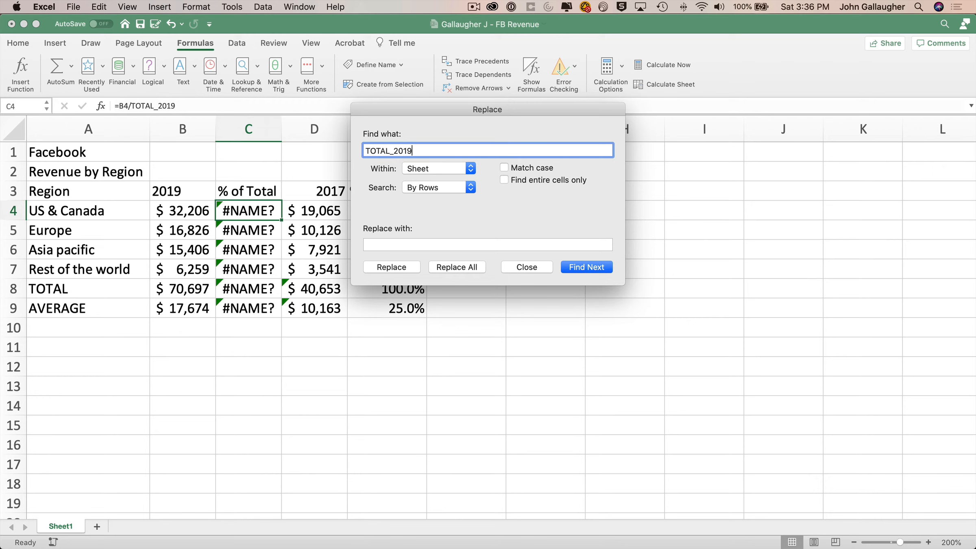
key("Tab")
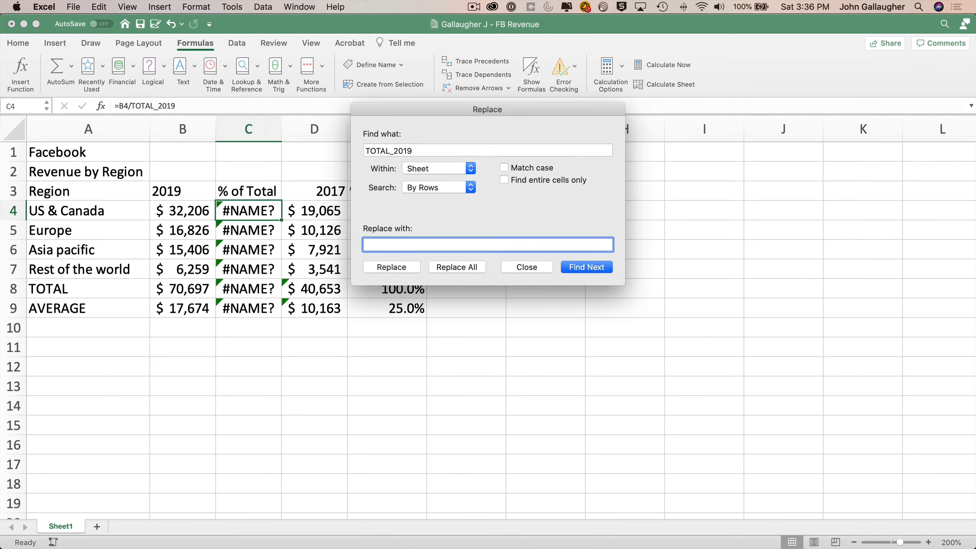
type("TOTAL_19")
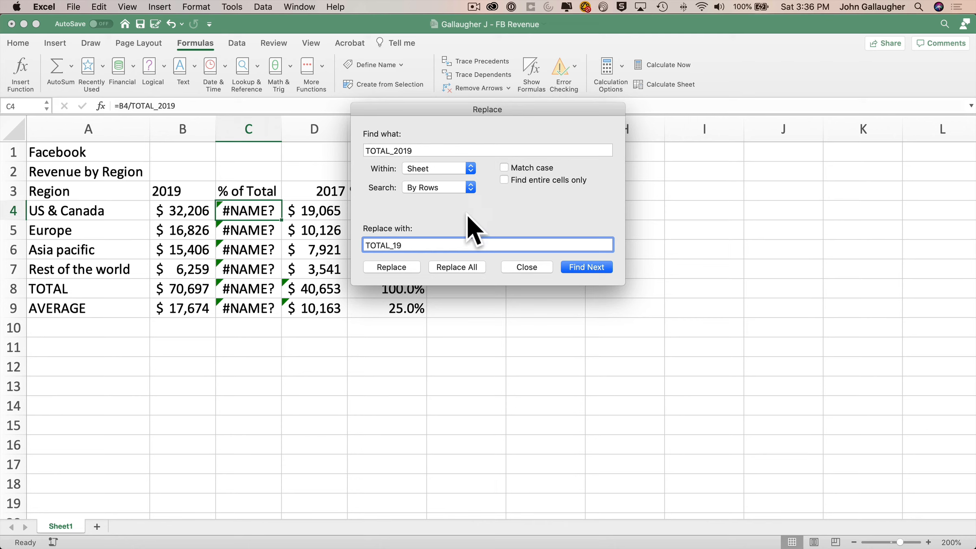
left_click(461, 267)
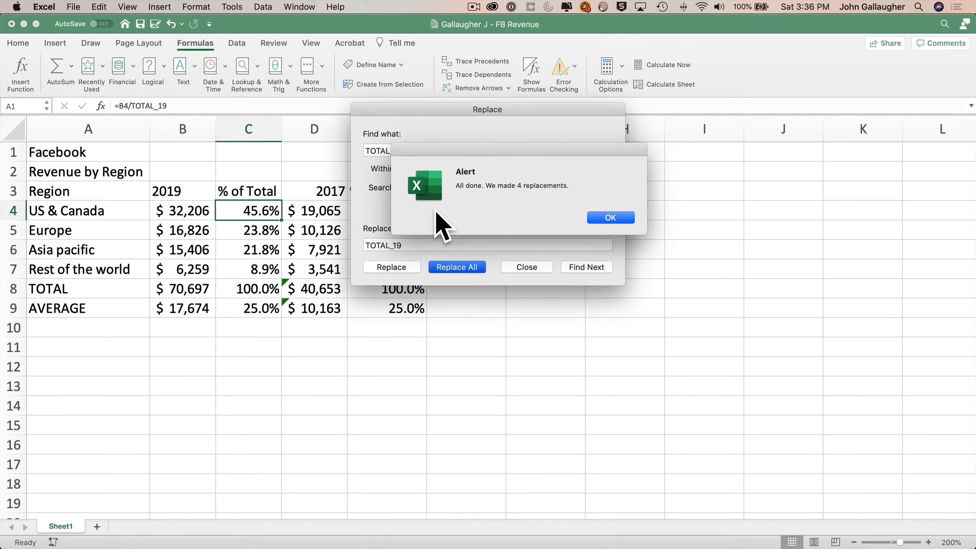
left_click(611, 217)
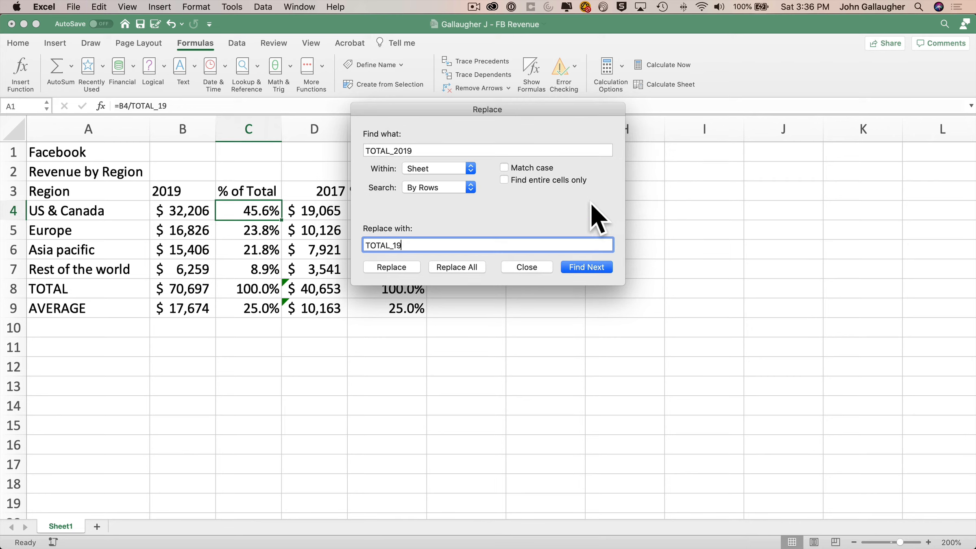
left_click(527, 267)
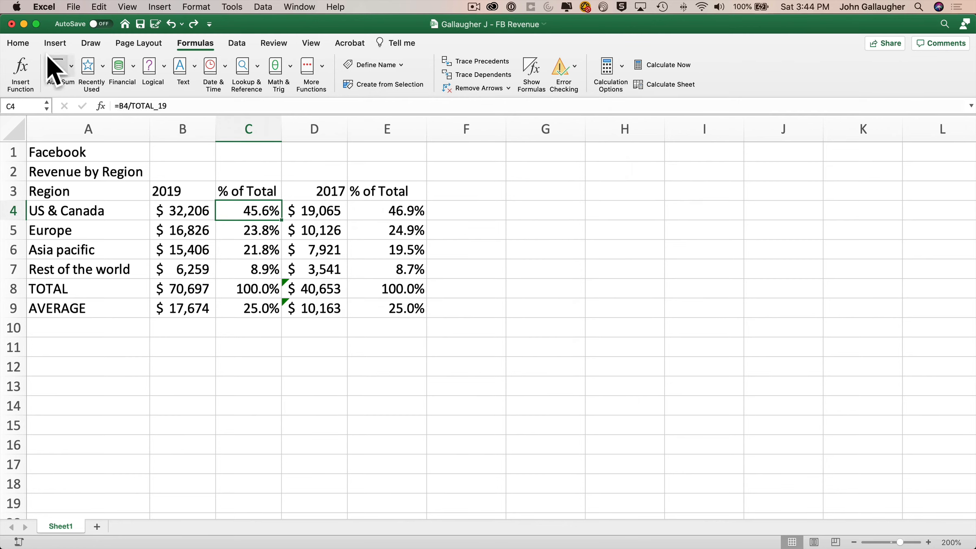
Insert 2019 before Total in the C3 header.
left_click(18, 42)
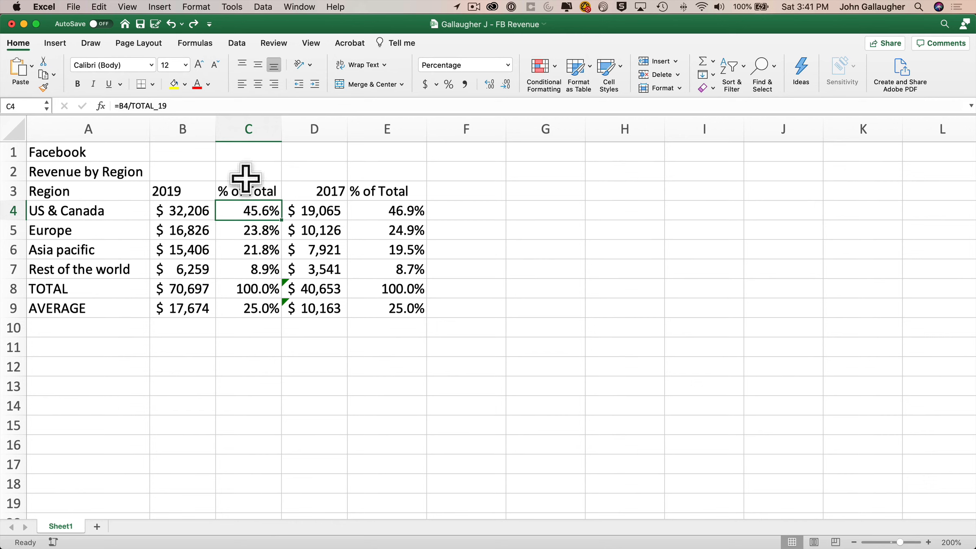
left_click(247, 188)
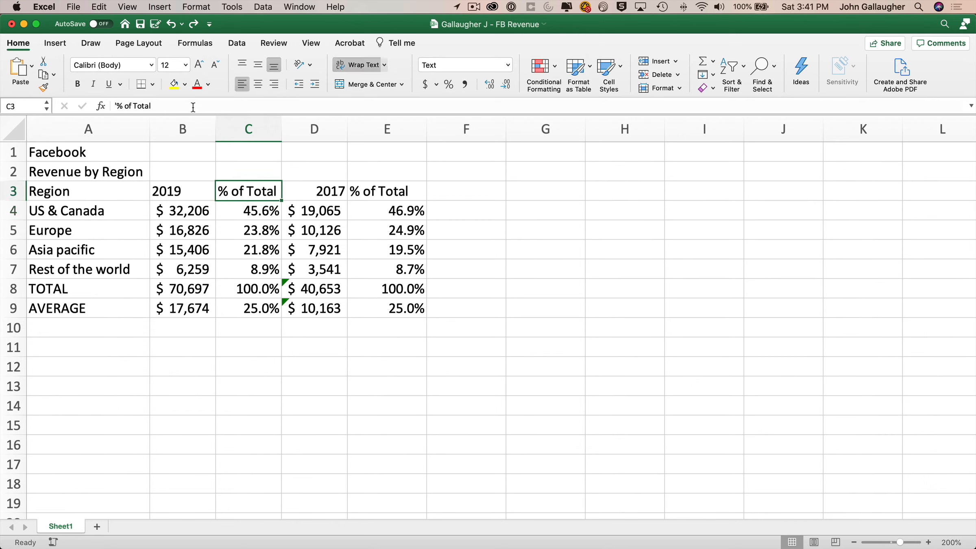
left_click(194, 107)
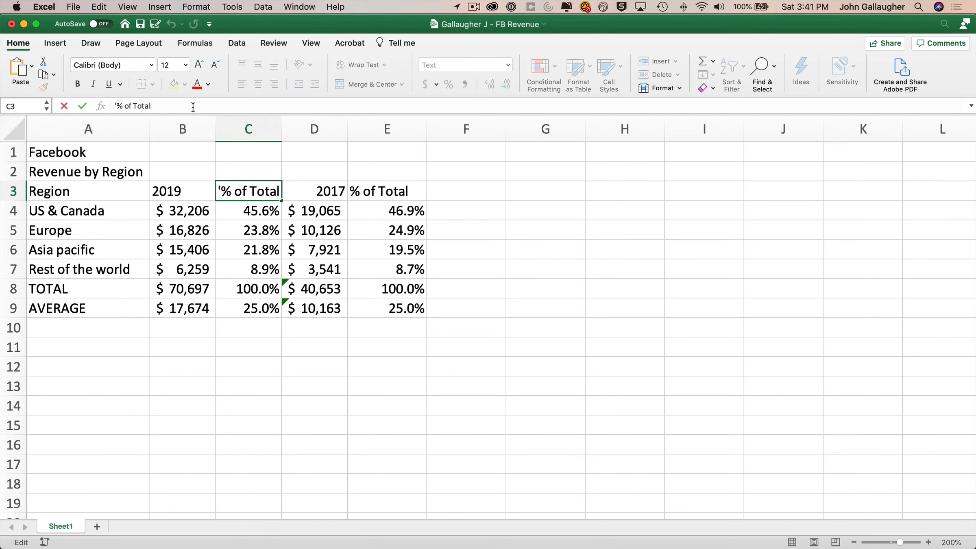
key("Left")
key("Left")
key("Left")
key("Left")
key("Left")
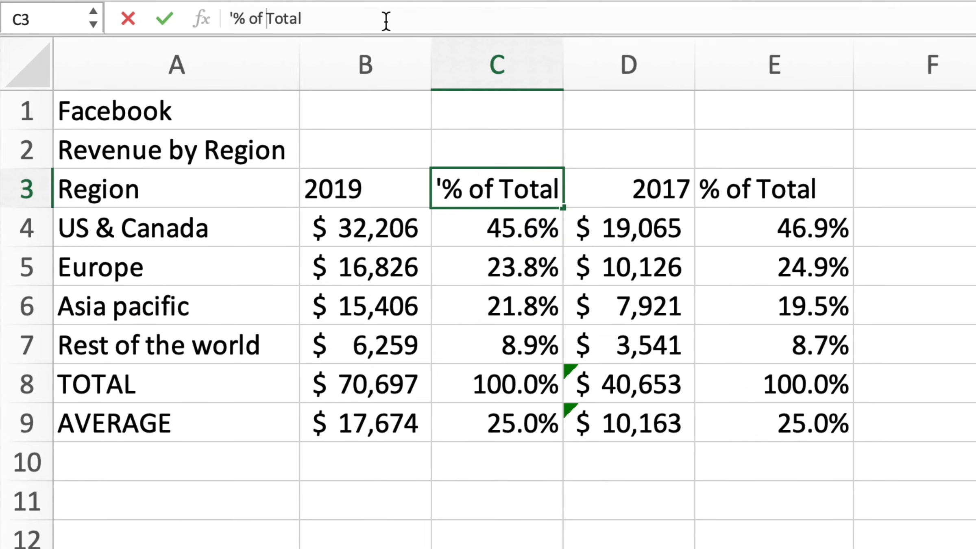
type("2019")
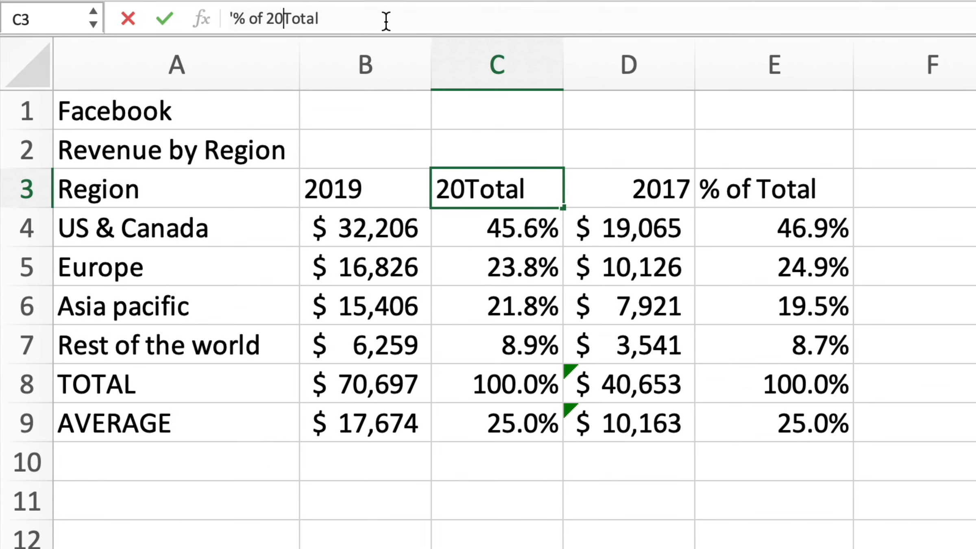
key("Return")
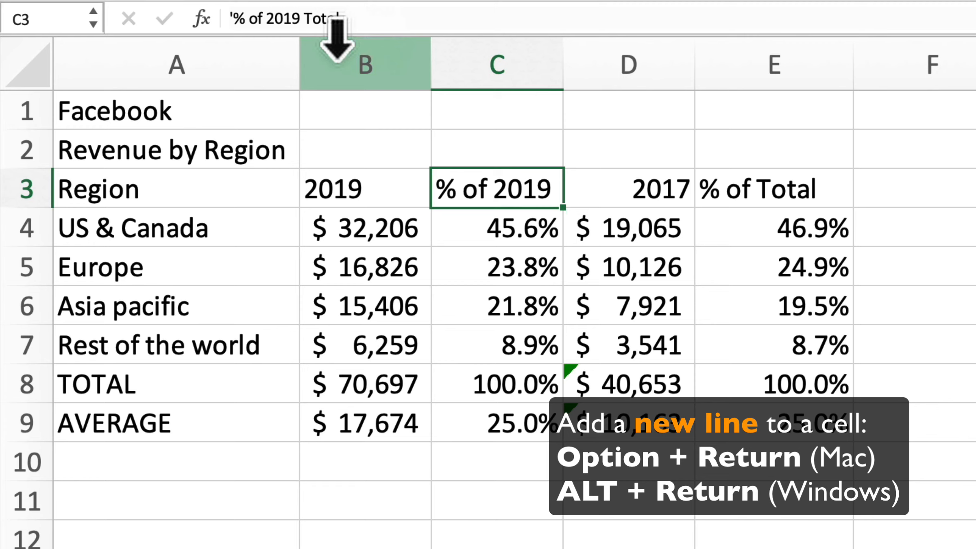
Rebuild the C3 header's first line as '% of 2019', keeping Total on the second line.
left_click(305, 19)
key("BackSpace")
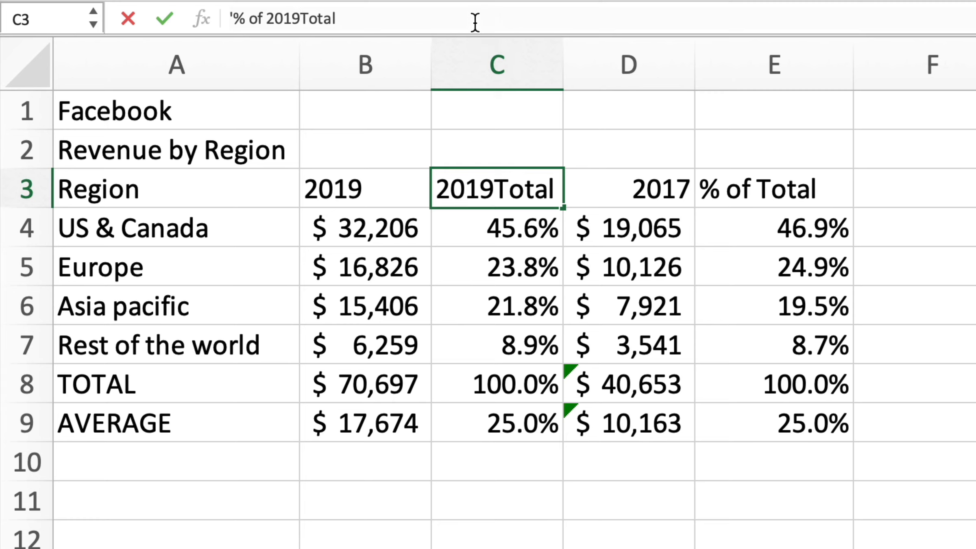
key("BackSpace")
key("BackSpace")
key("BackSpace")
key("BackSpace")
key("BackSpace")
key("BackSpace")
key("BackSpace")
key("BackSpace")
key("BackSpace")
key("BackSpace")
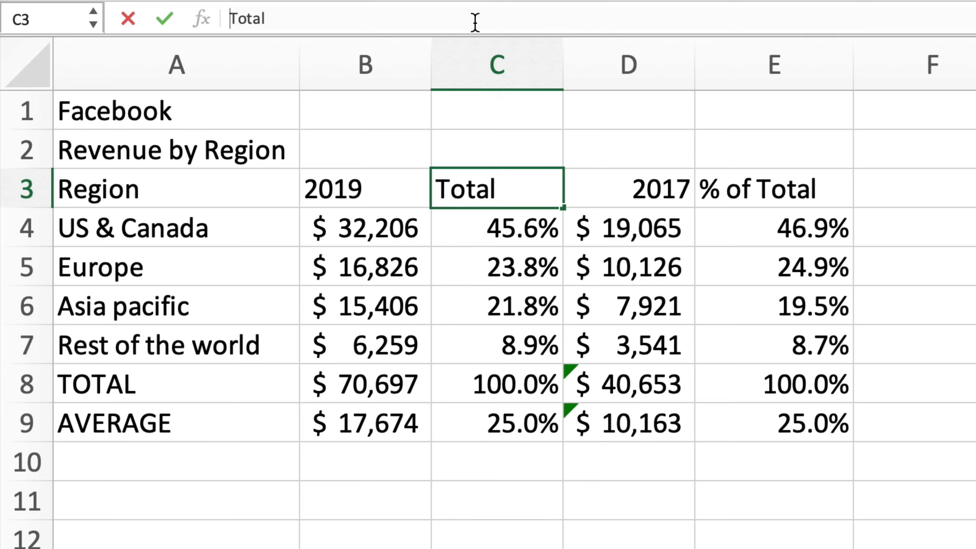
type("% of 2019")
key("Return")
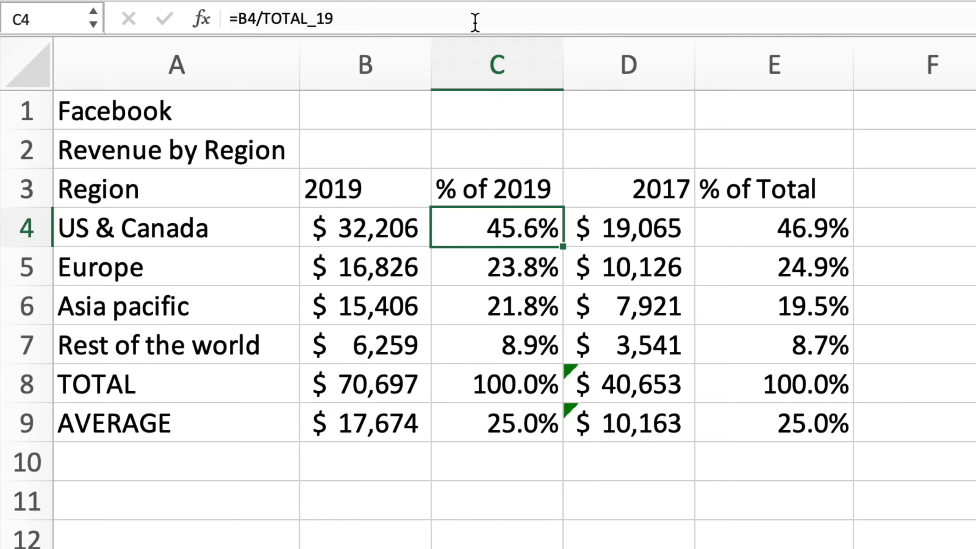
key("Up")
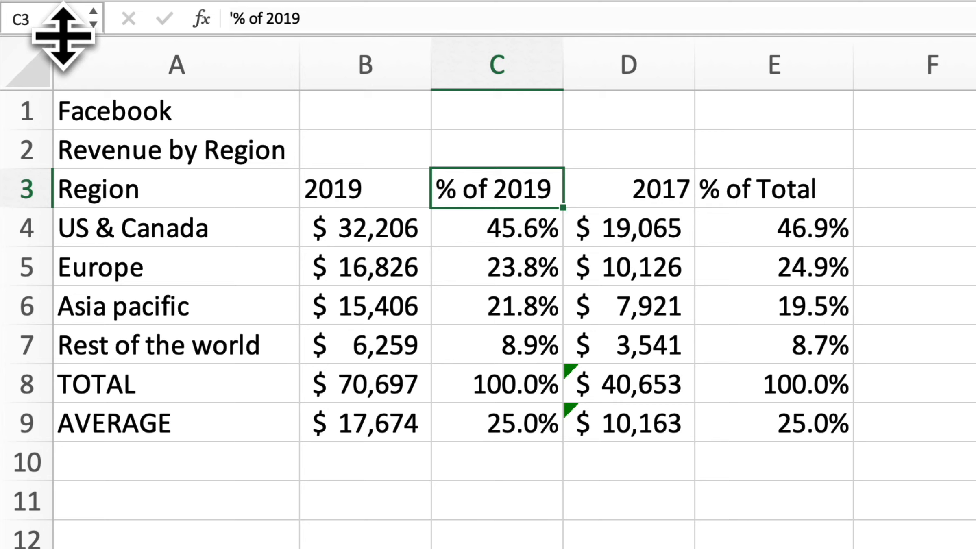
Autofit row 3 to the two-line header, then fine-tune row 3 height and column C width.
left_click_drag(63, 36, 68, 77)
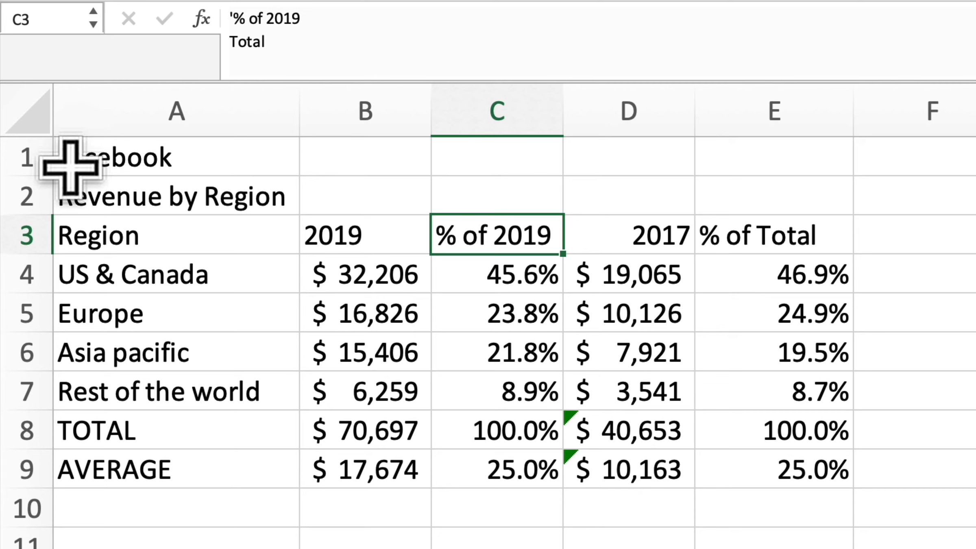
double_click(30, 255)
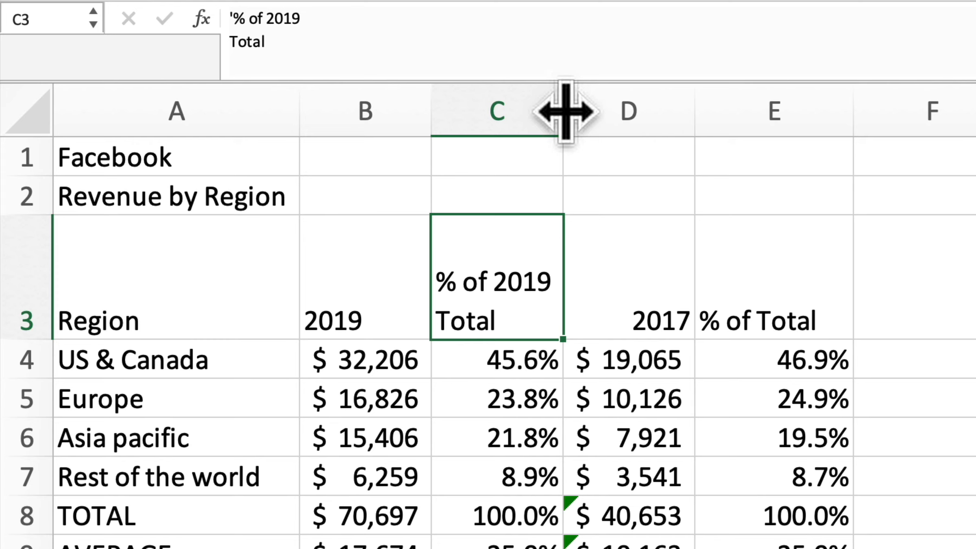
left_click_drag(566, 111, 593, 113)
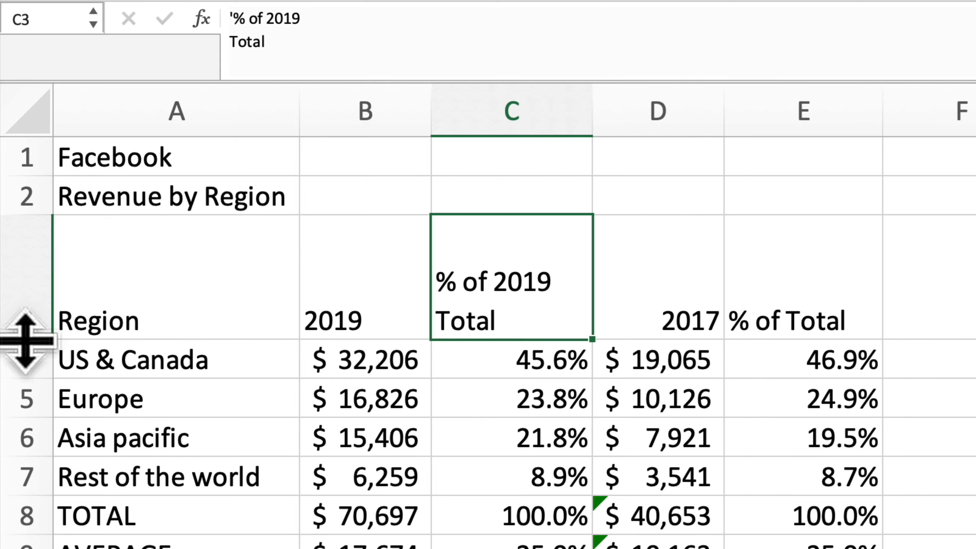
left_click_drag(25, 341, 25, 299)
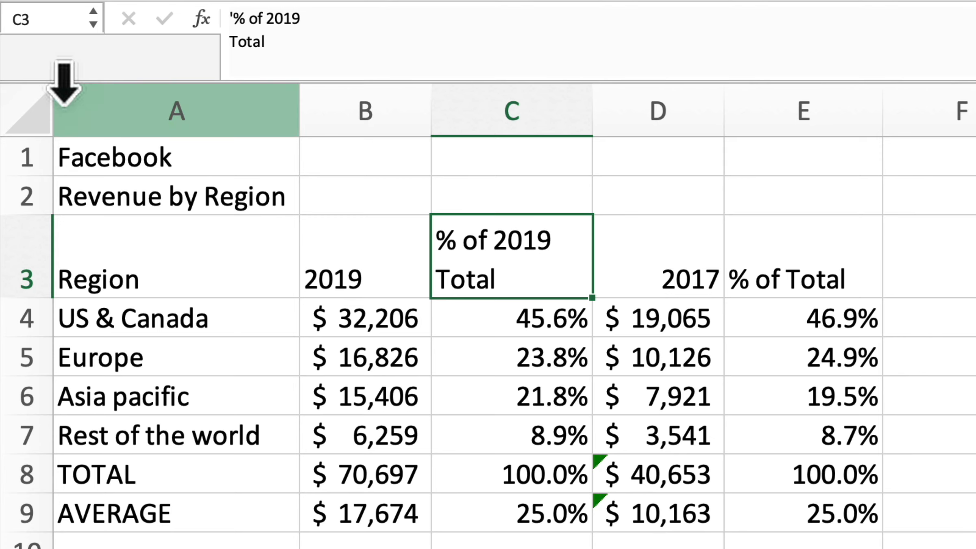
left_click_drag(62, 79, 59, 26)
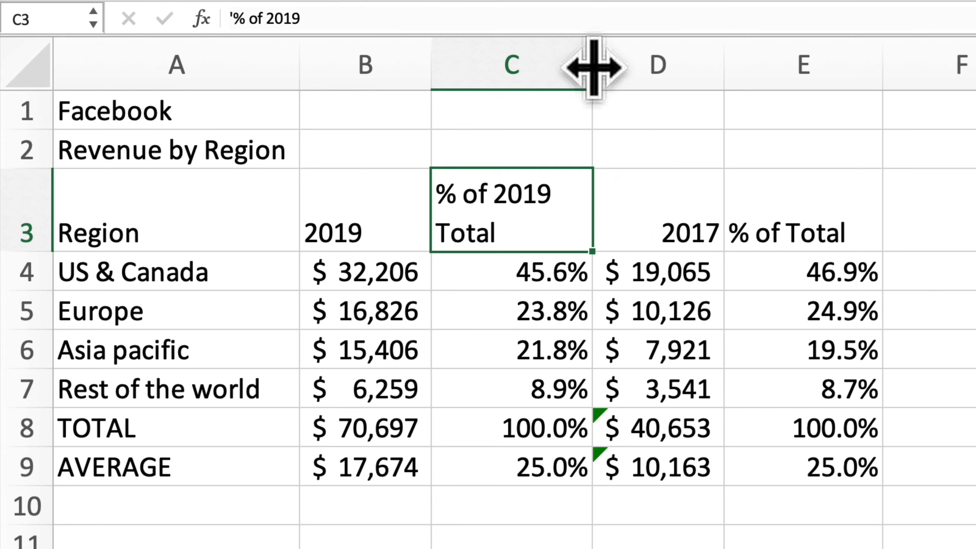
left_click_drag(593, 68, 568, 68)
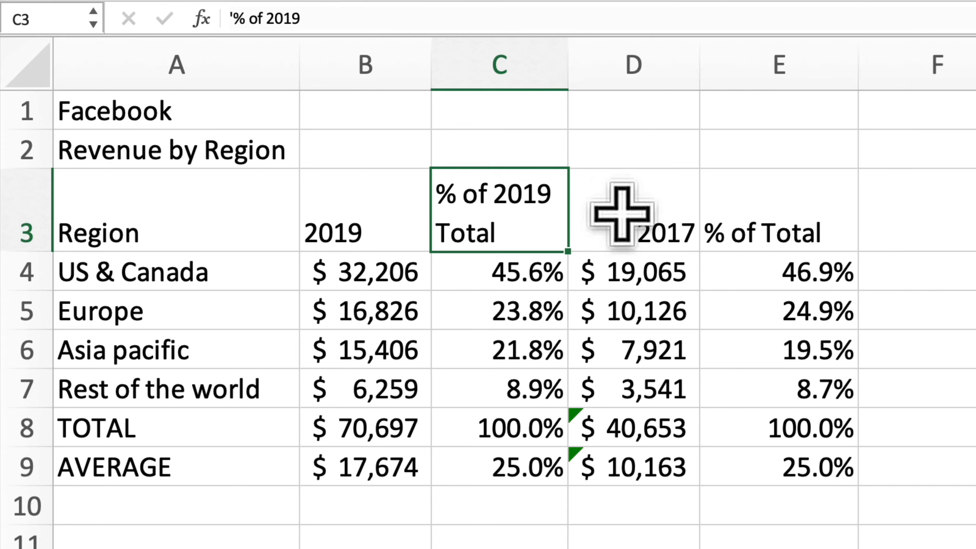
Change the E3 header to '% of 2017' with Total on a second line.
left_click(767, 203)
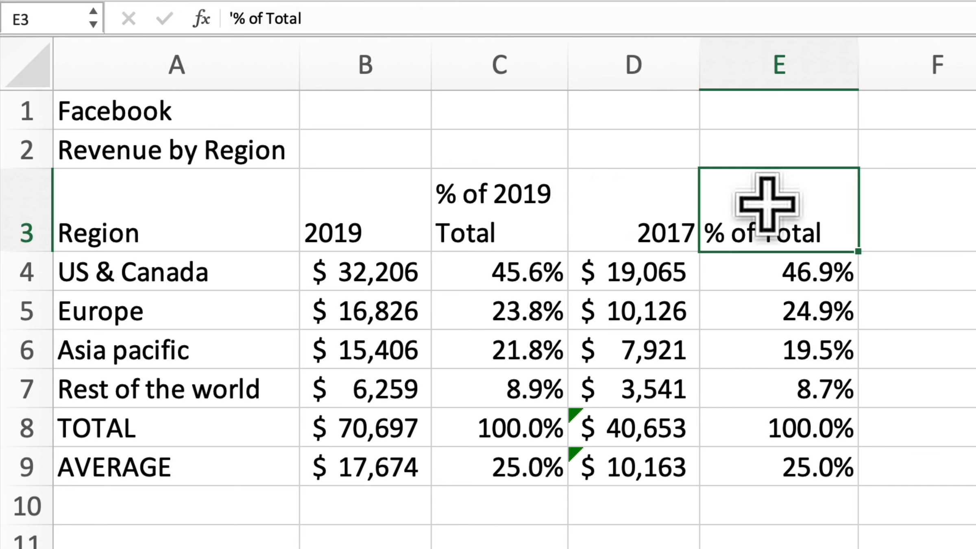
left_click(358, 17)
key("Left")
key("Left")
key("Left")
key("Left")
key("Left")
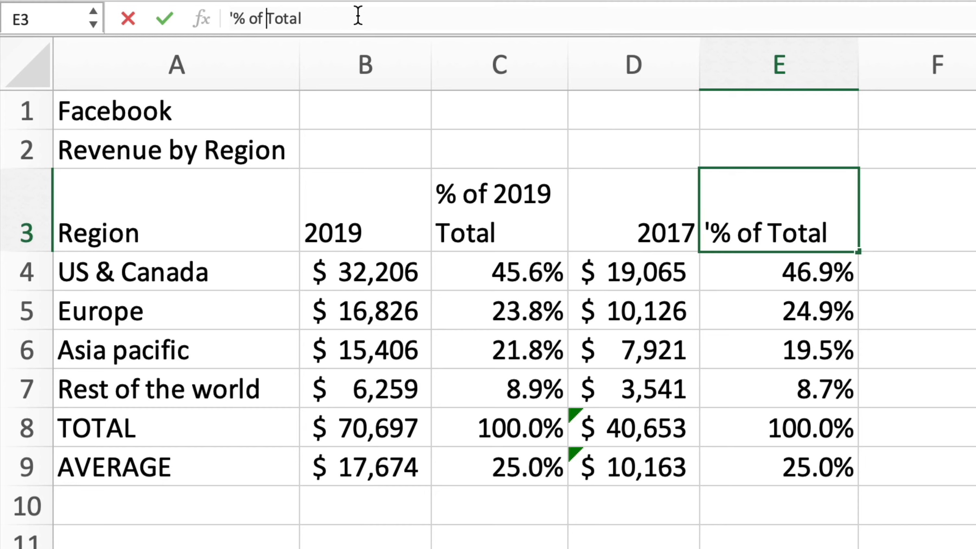
type("2017")
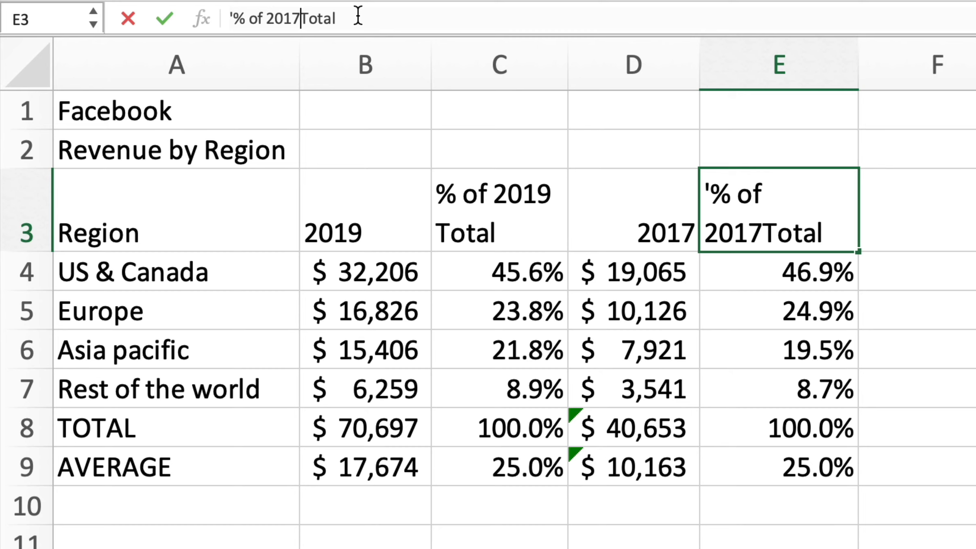
key("alt+Return")
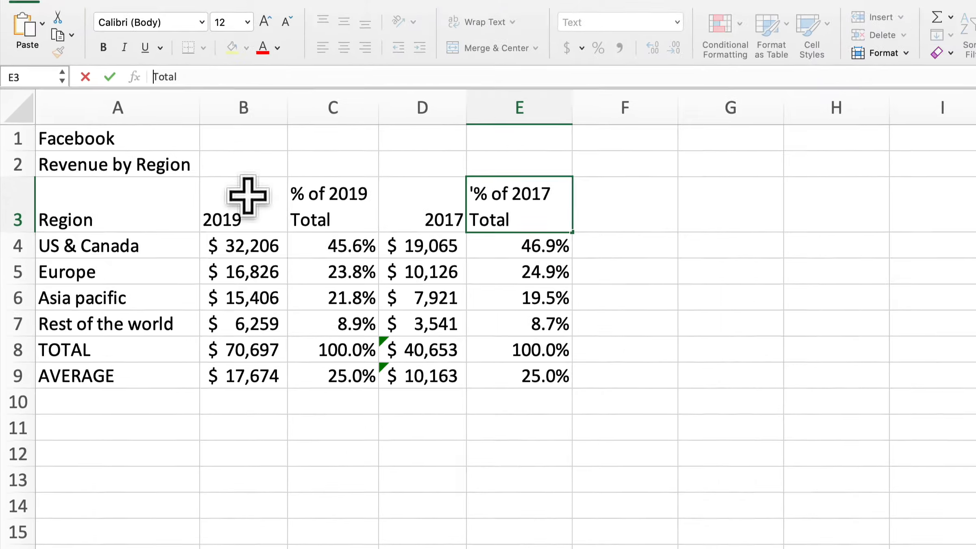
Right-align the B3:E3 headers and save the workbook.
left_click_drag(369, 195, 698, 199)
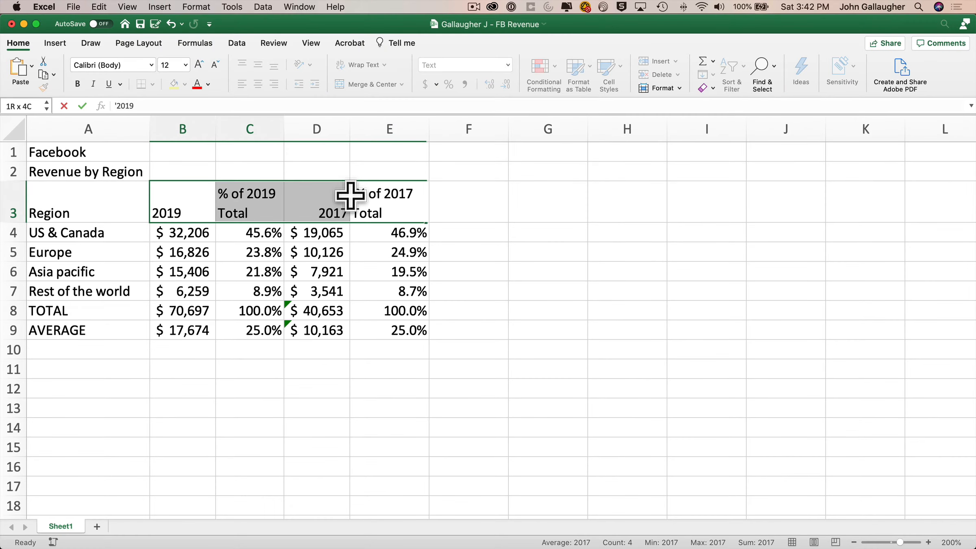
left_click(275, 84)
key("super+s")
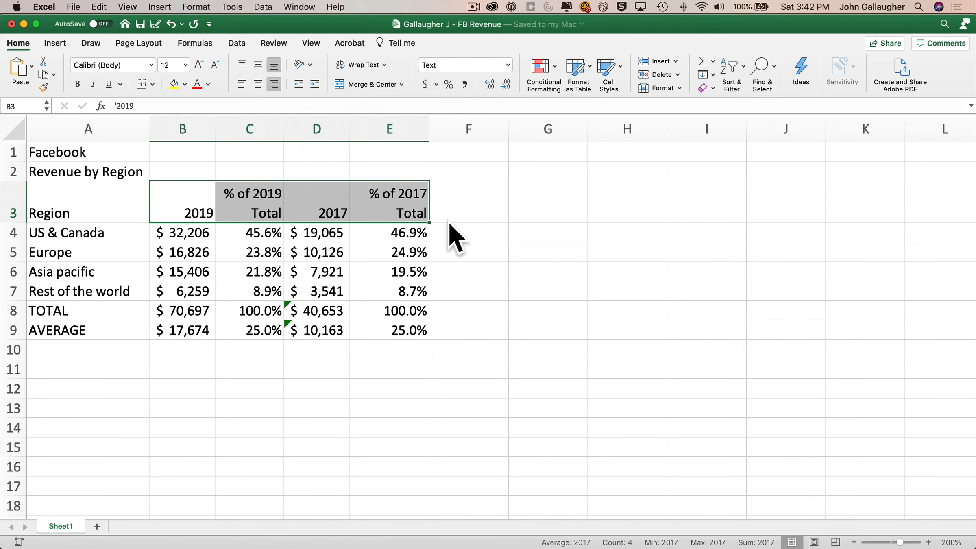